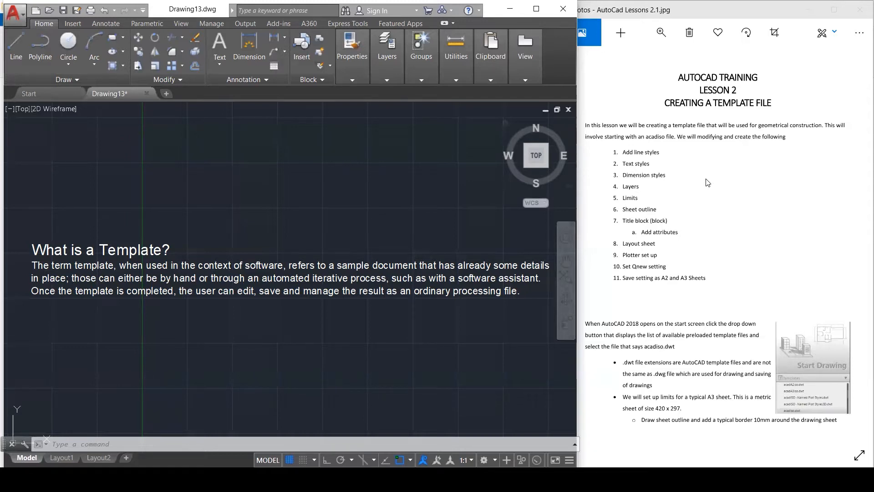
Step: Erase the multiline text block explaining what a template is from the drawing
left_click(517, 325)
left_click(22, 191)
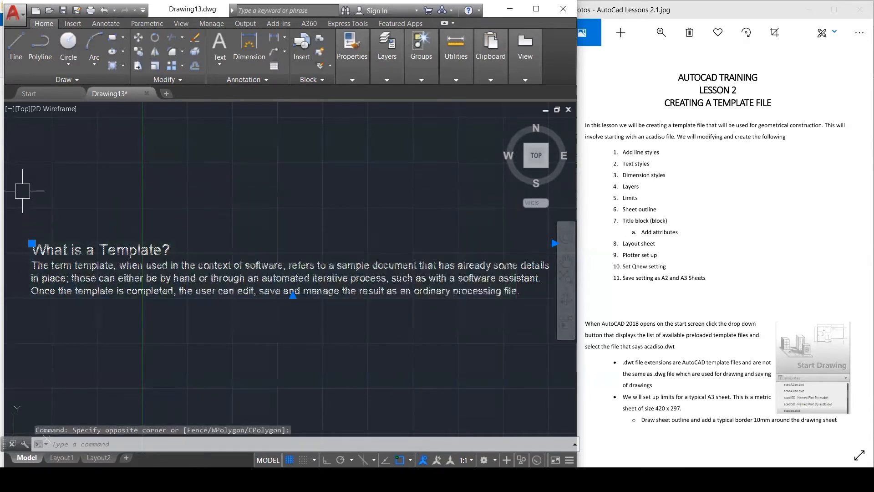
key("Delete")
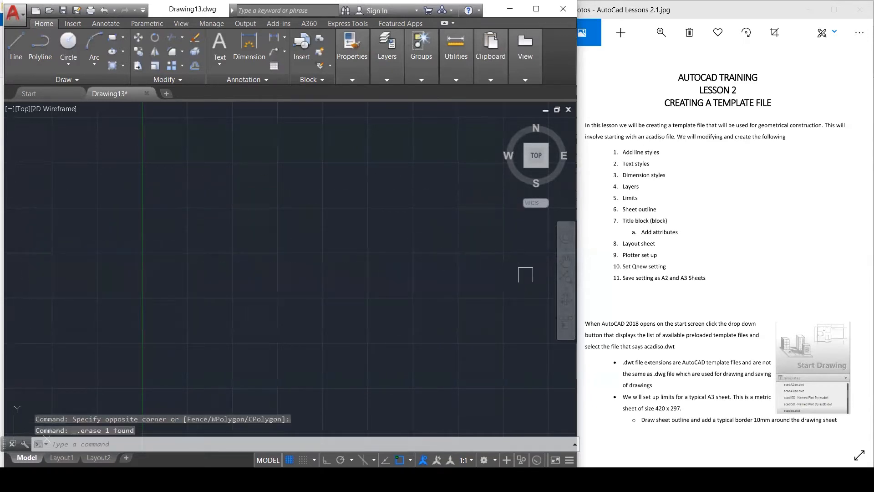
left_click(564, 277)
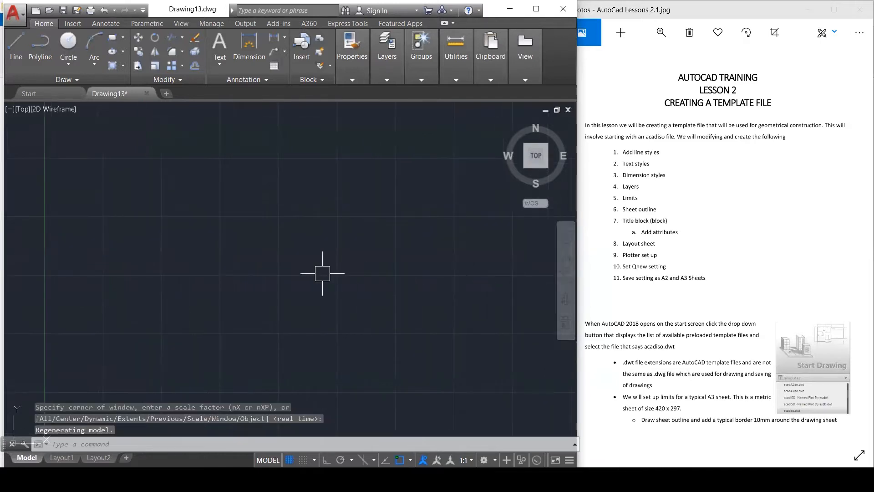
scroll(310, 282, "down", 4)
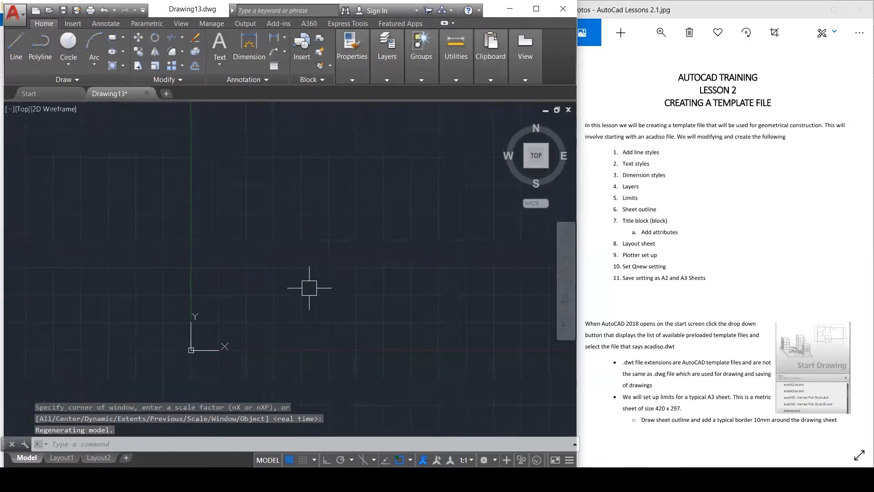
scroll(282, 314, "down", 4)
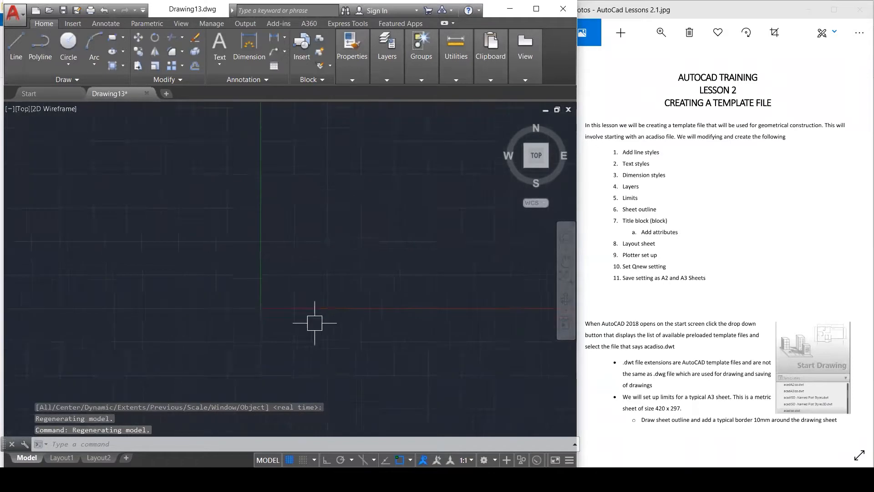
scroll(569, 310, "up", 2)
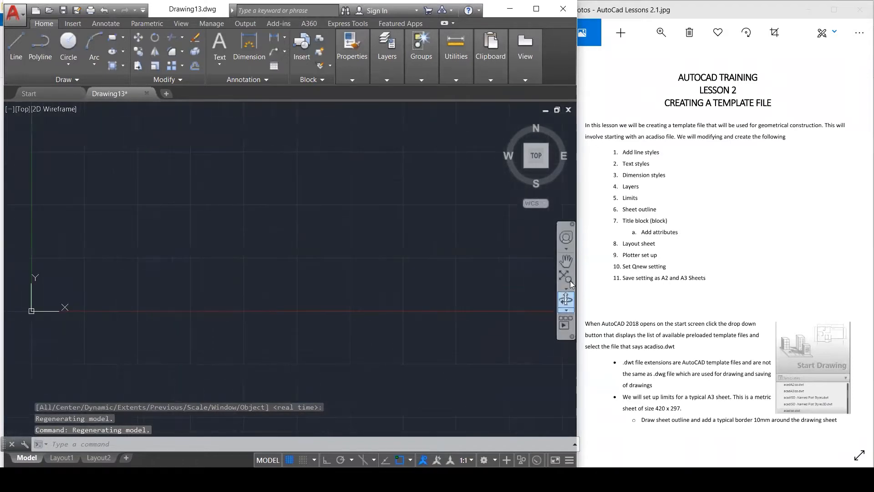
left_click(391, 69)
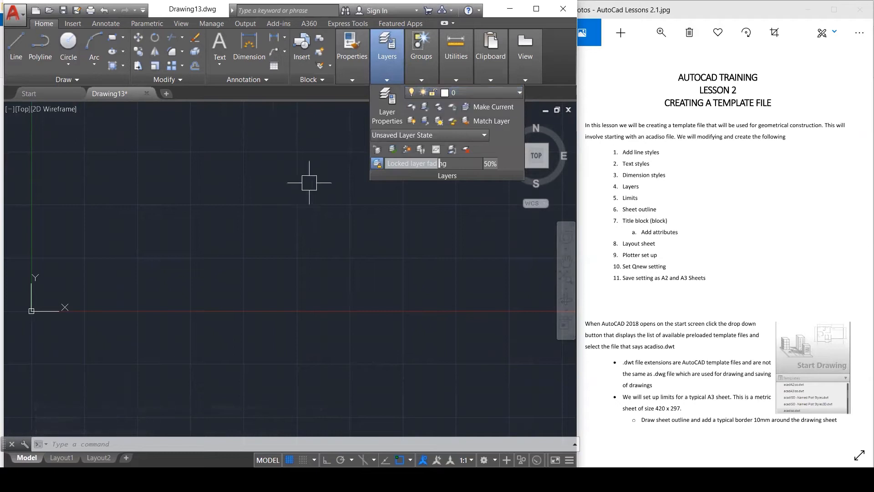
left_click(345, 233)
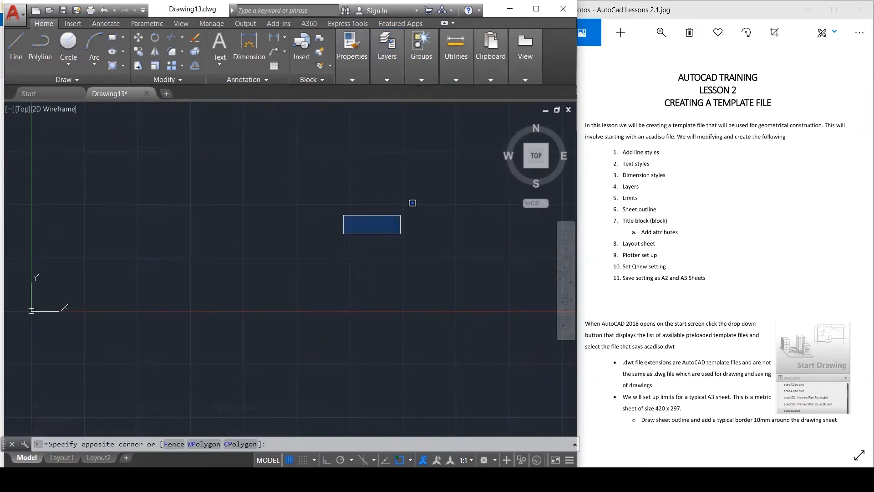
left_click(379, 231)
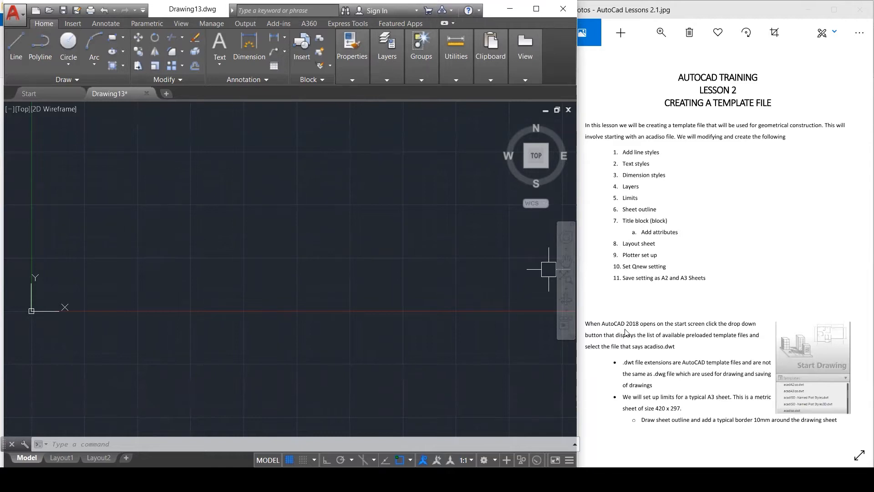
left_click(335, 223)
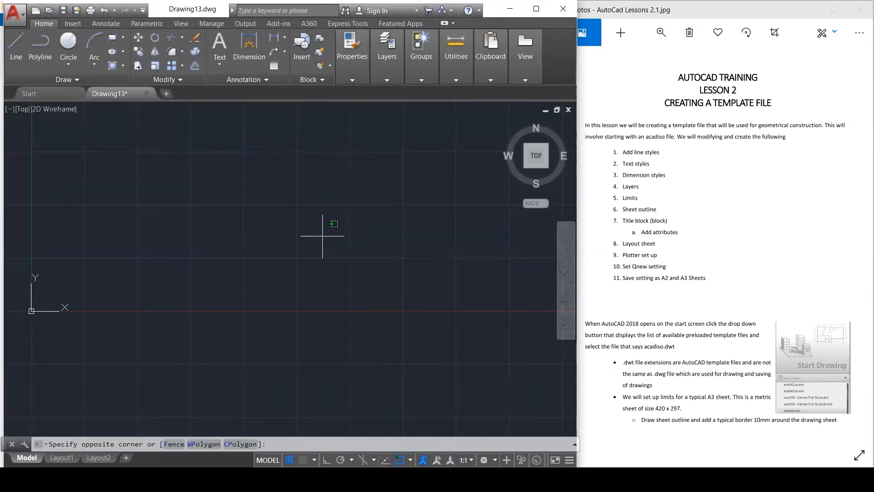
key("Escape")
key("Escape")
key("Escape")
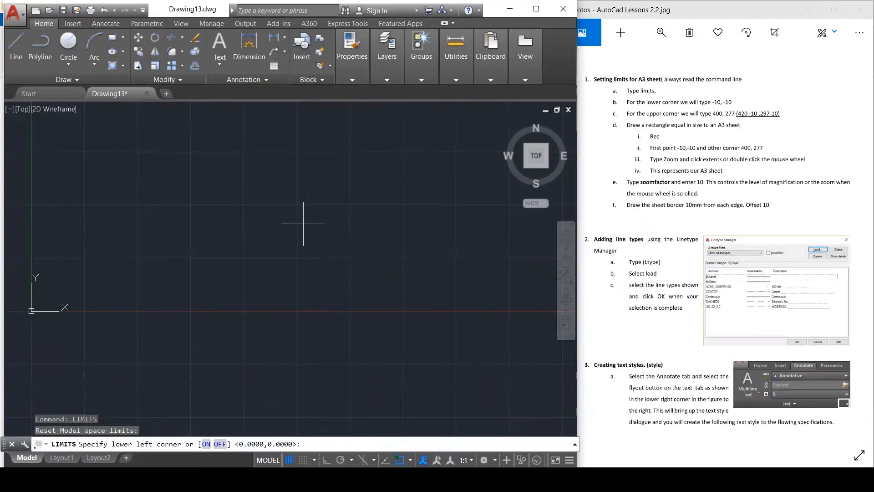
Step: Set the model space limits to lower-left corner -10,10 and upper-right corner 400,277
type("10,10")
key("Return")
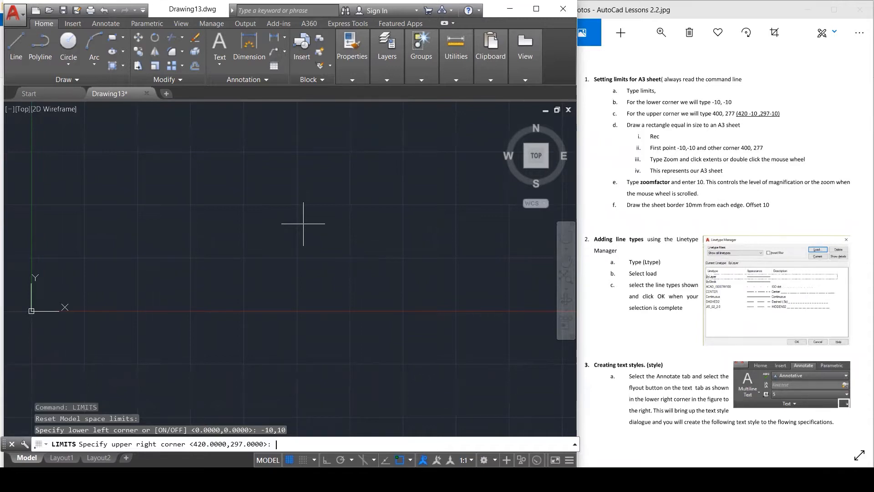
type("400")
key("BackSpace")
key("BackSpace")
type("00,277")
key("Return")
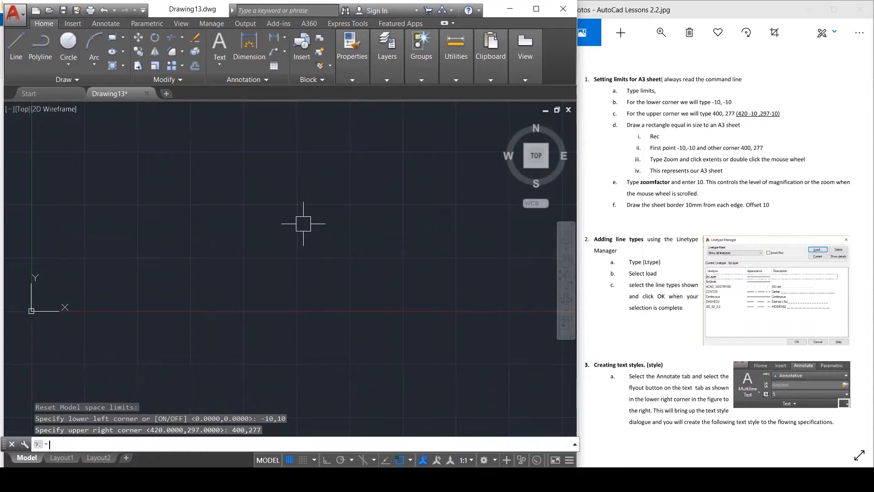
key("Escape")
key("Escape")
key("Escape")
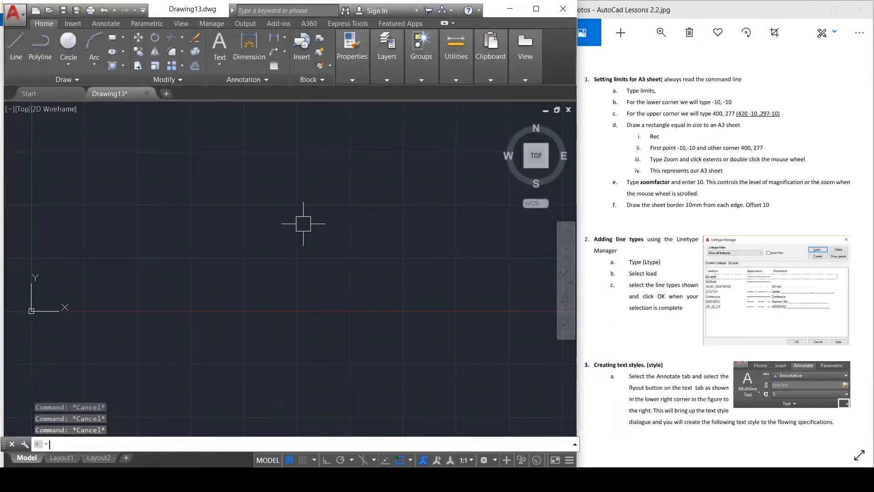
Step: Draw the sheet outline as a rectangle from corner -10,10 to opposite corner 400,277
type("REC")
key("Return")
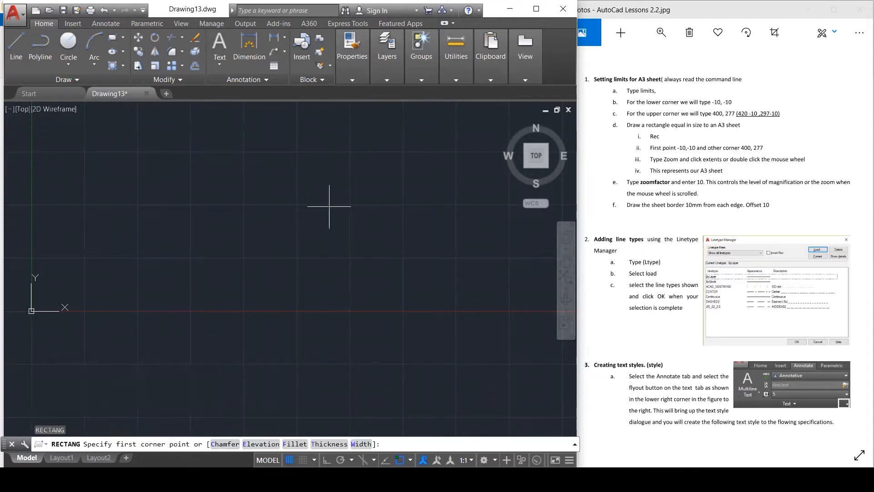
type("-10,10")
key("Return")
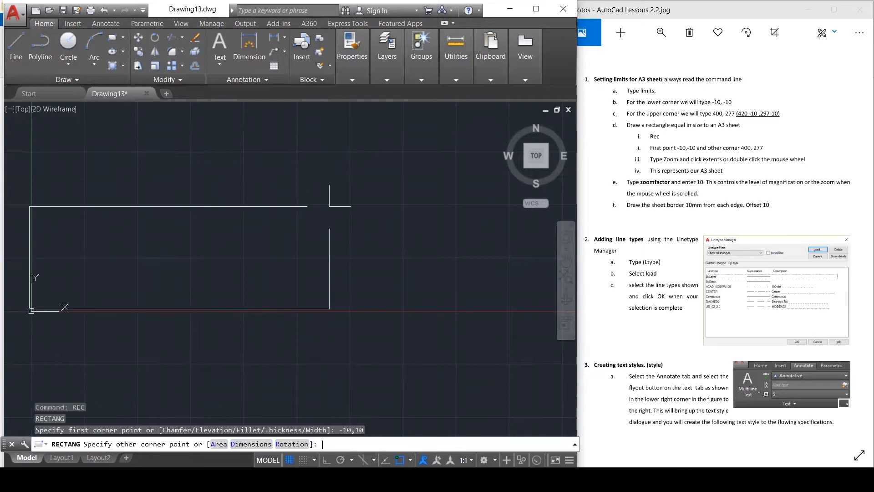
type("400,277")
key("Return")
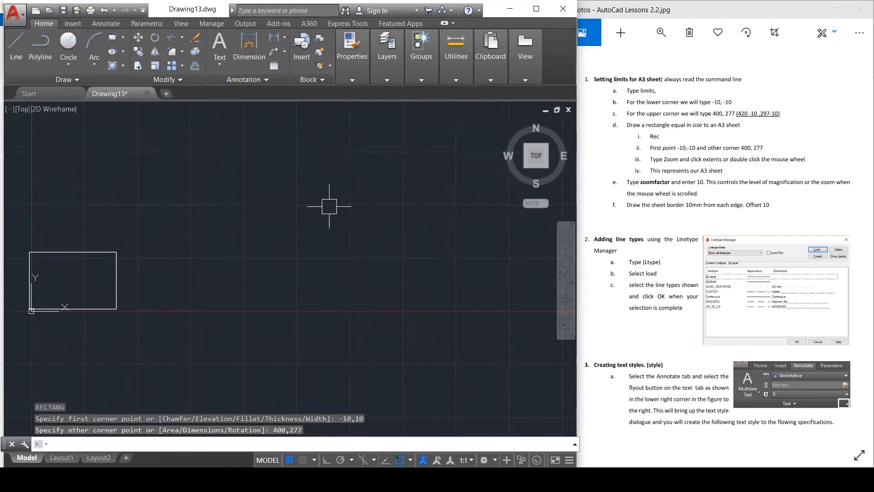
key("Escape")
left_click(254, 248)
key("Escape")
key("Escape")
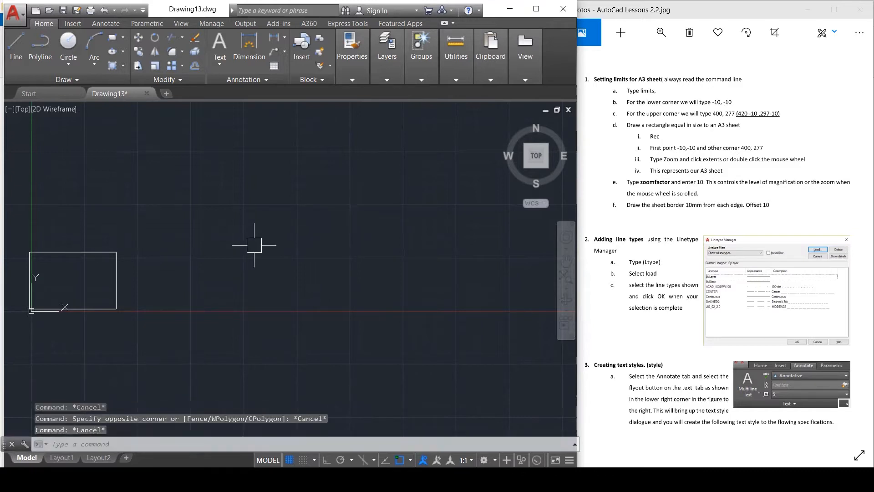
Step: Zoom to the drawing extents and frame the whole sheet outline rectangle in view
type("om")
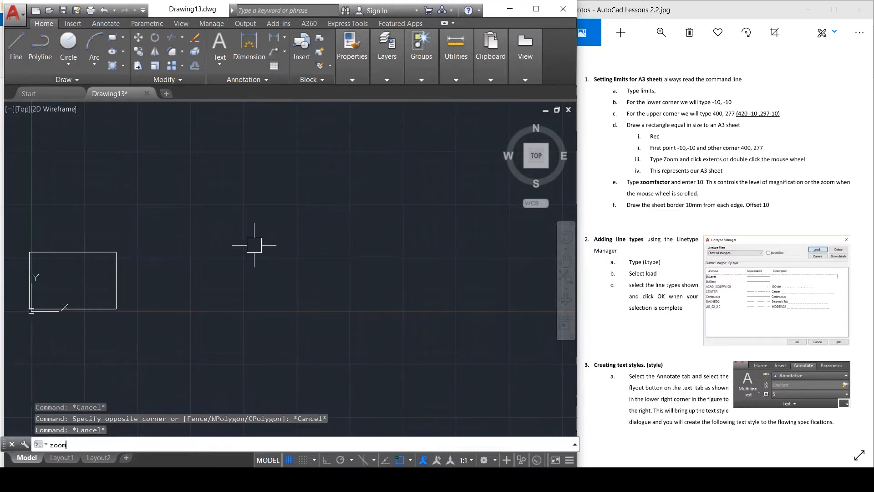
key("Return")
type("ex")
key("Return")
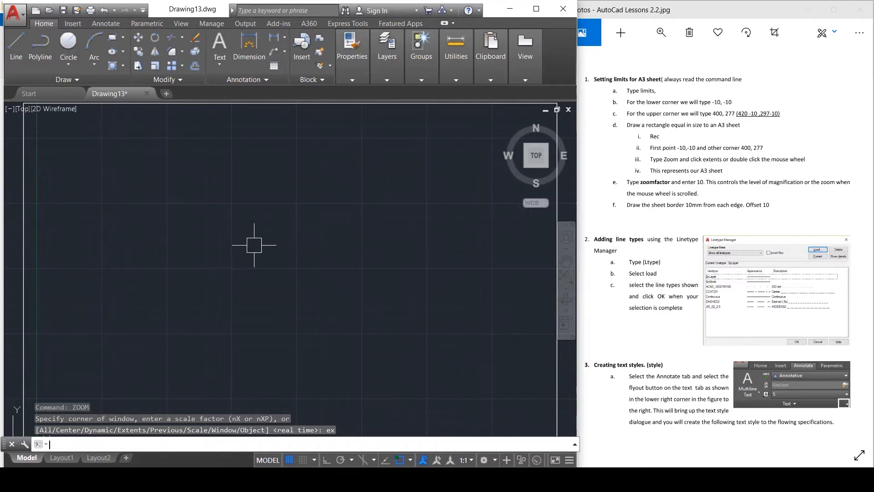
scroll(348, 310, "down", 3)
scroll(345, 246, "up", 2)
scroll(344, 244, "down", 2)
scroll(296, 186, "up", 3)
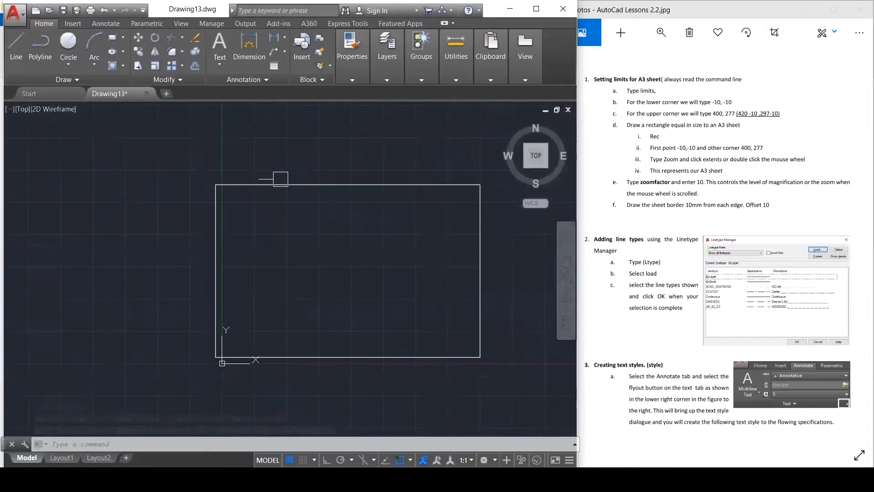
scroll(335, 250, "up", 2)
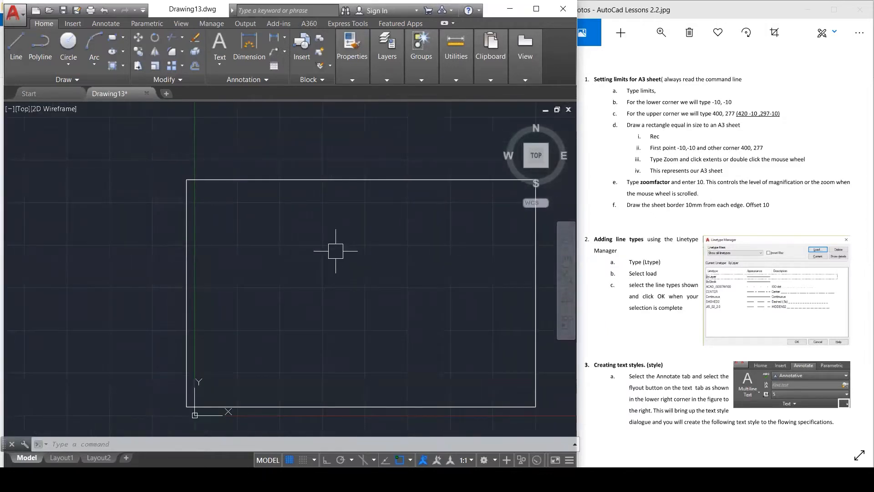
scroll(336, 250, "up", 1)
scroll(336, 250, "down", 1)
scroll(336, 251, "up", 1)
scroll(335, 251, "down", 1)
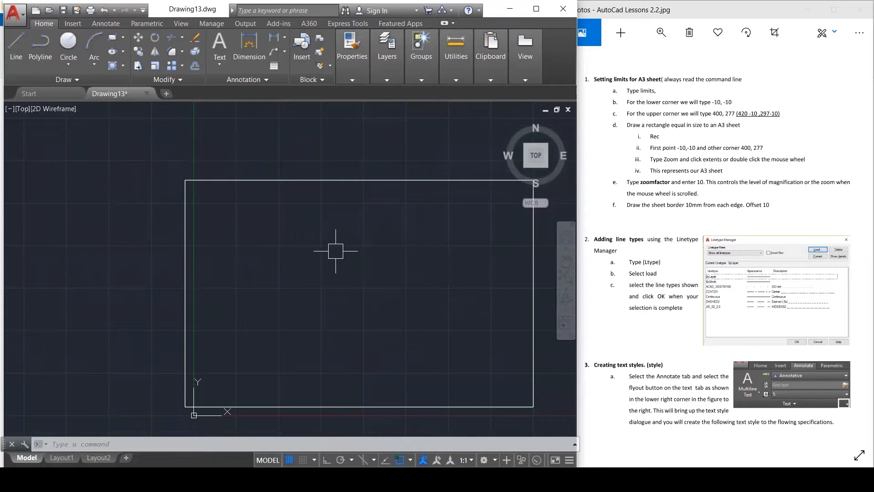
Step: Set the ZOOMFACTOR system variable to 10 to control the mouse wheel magnification
type("ZOOm")
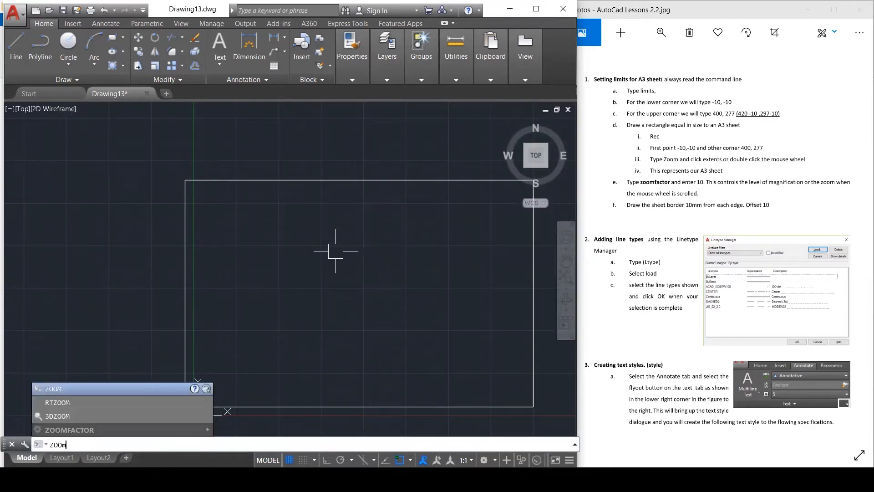
type("FACTOR")
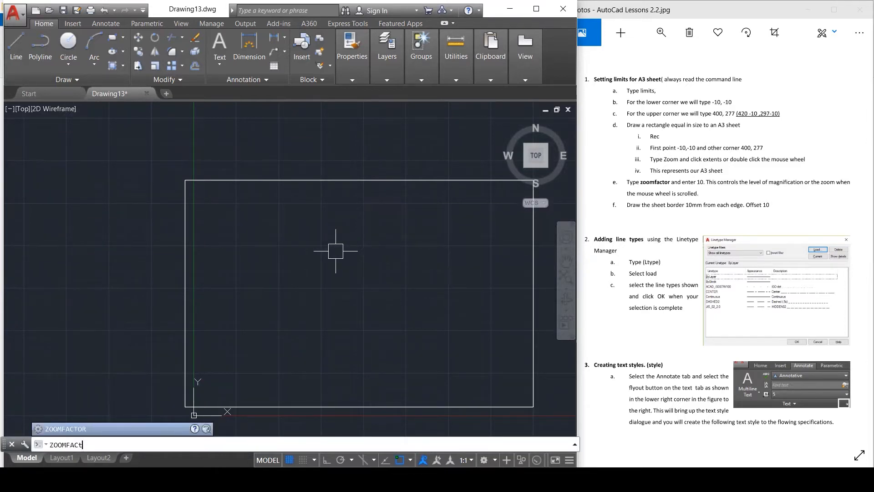
key("Return")
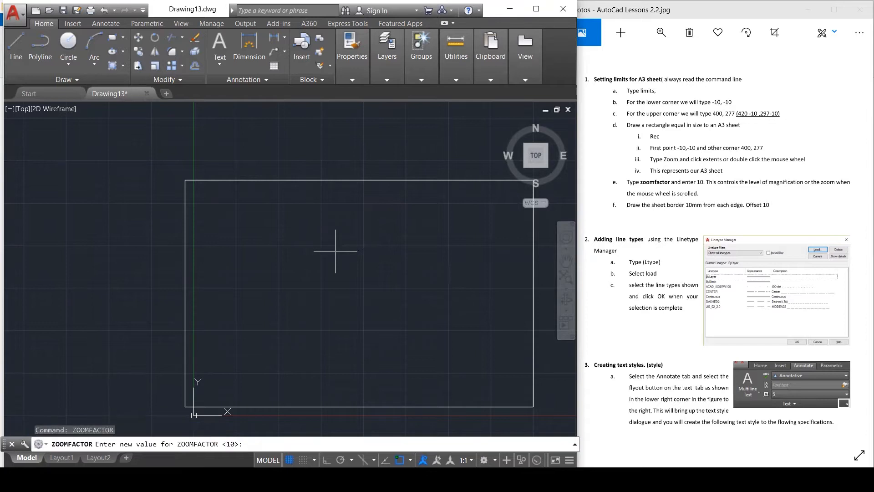
type("10")
key("Return")
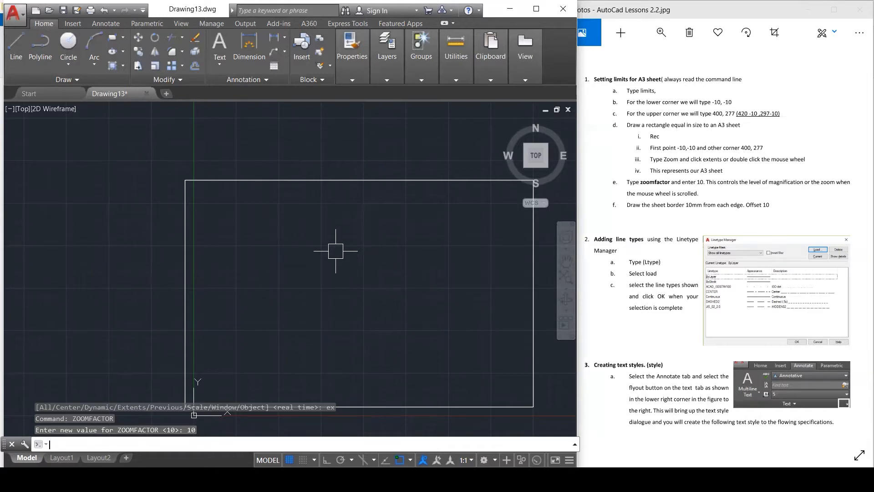
key("Escape")
key("Escape")
key("Escape")
Step: Offset the sheet outline rectangle outward by a distance of 10 to form the sheet border
type("o")
key("Return")
type("10")
key("Return")
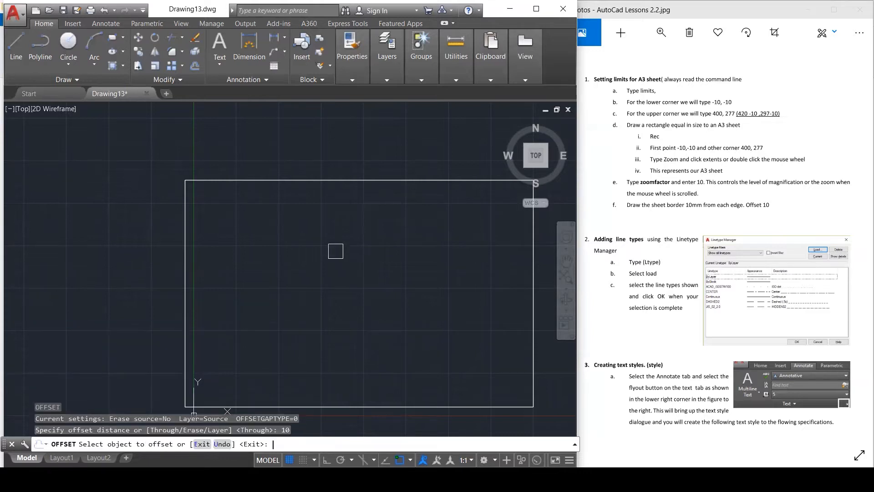
left_click(351, 180)
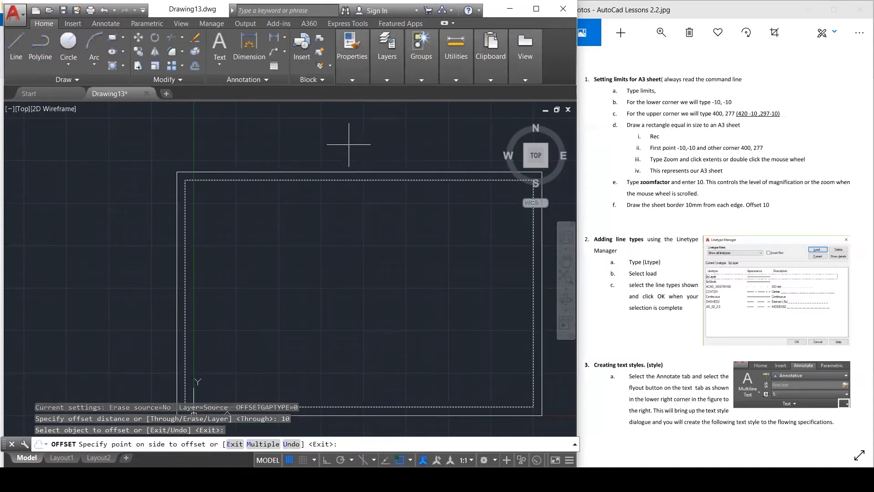
left_click(349, 145)
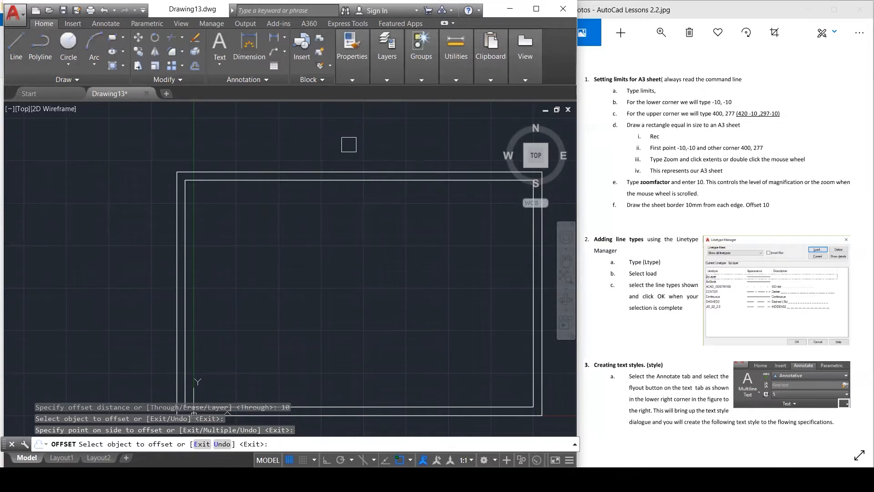
key("Escape")
key("Escape")
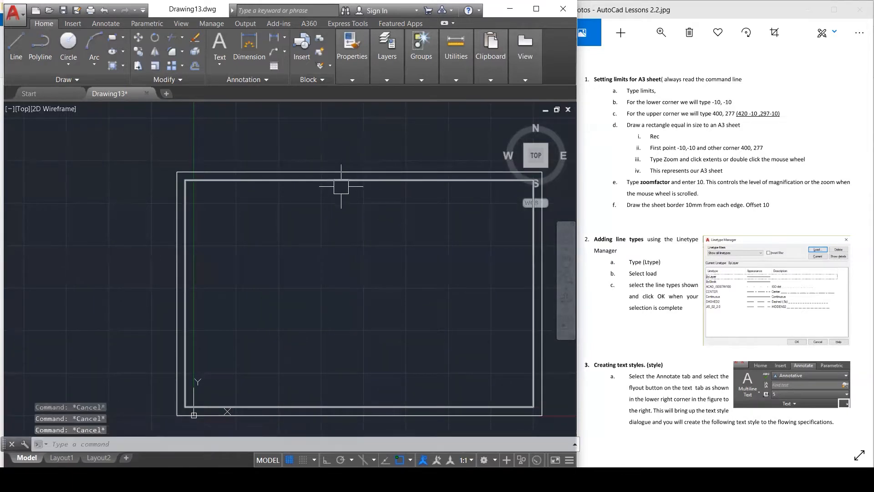
left_click(342, 181)
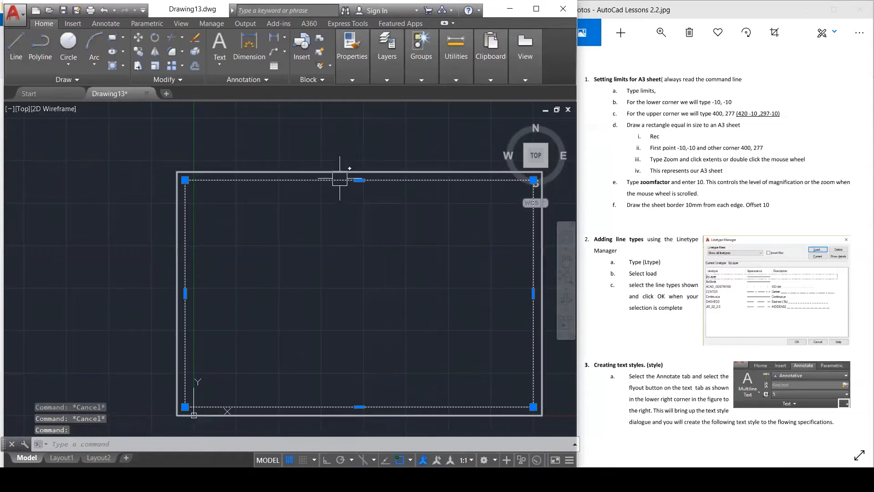
key("Escape")
left_click(335, 172)
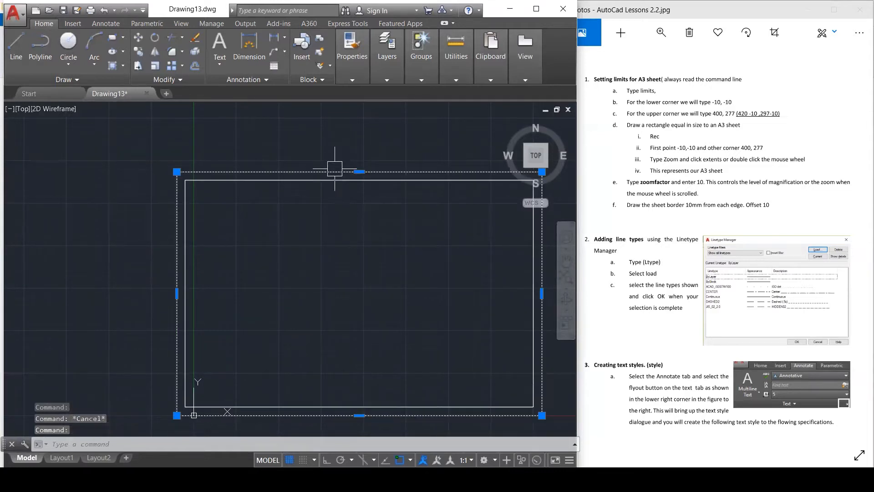
key("Escape")
key("Escape")
key("Escape")
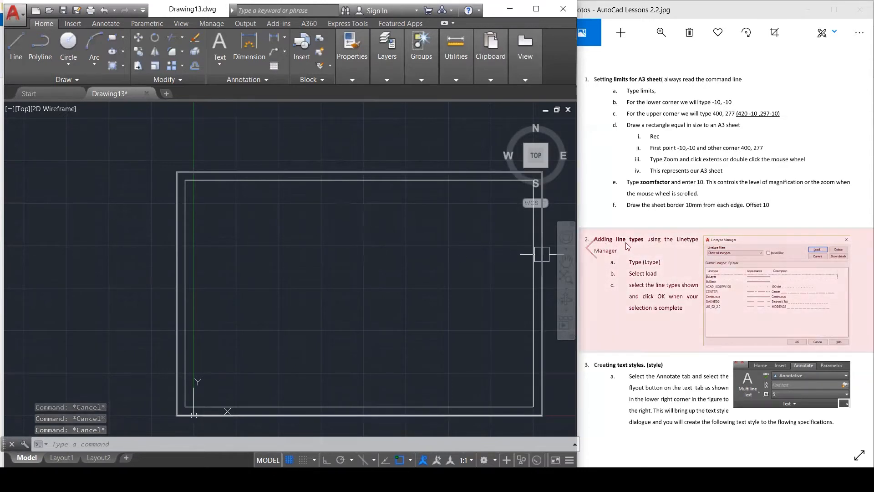
left_click(392, 267)
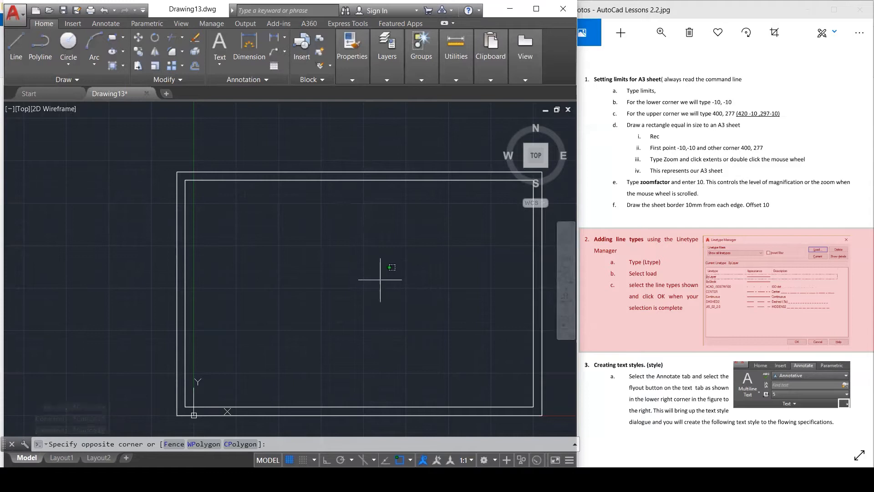
Step: Open the Linetype Manager and move it clear of the instruction page
key("Escape")
type("ltypes")
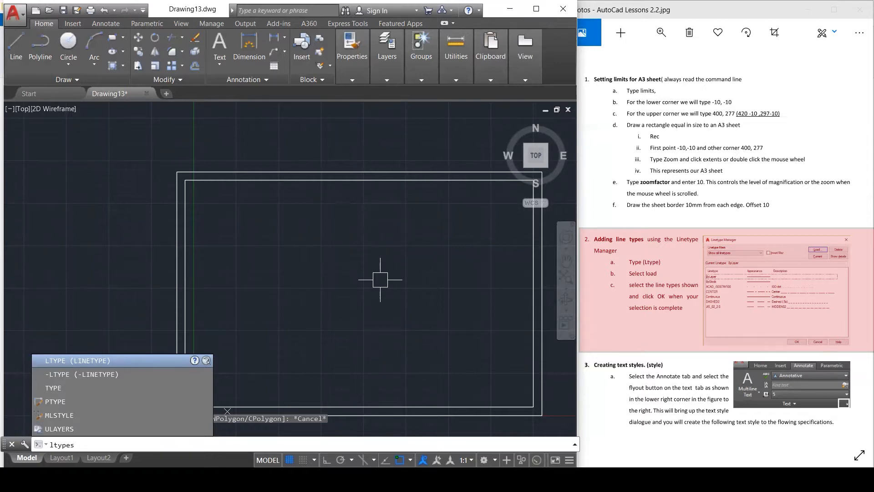
key("Return")
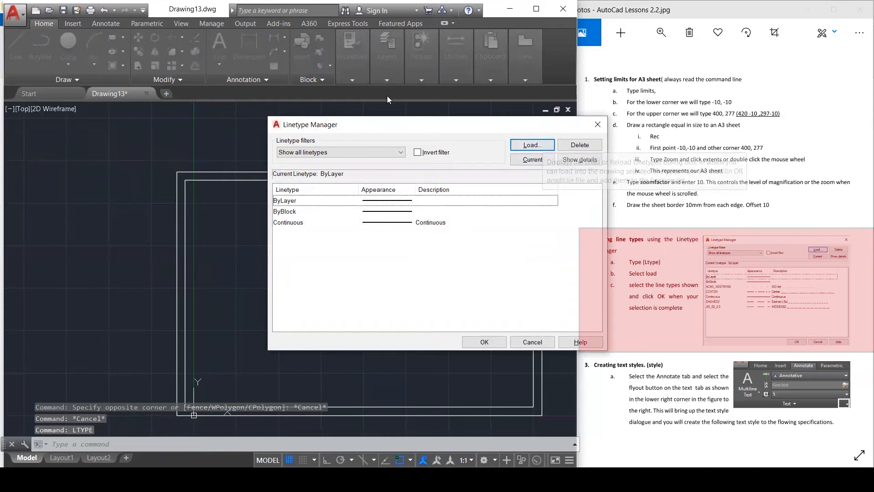
left_click_drag(441, 129, 387, 95)
Step: Switch to Photos and enlarge the instruction page at its Linetype Manager picture to read the required linetypes
left_click(753, 450)
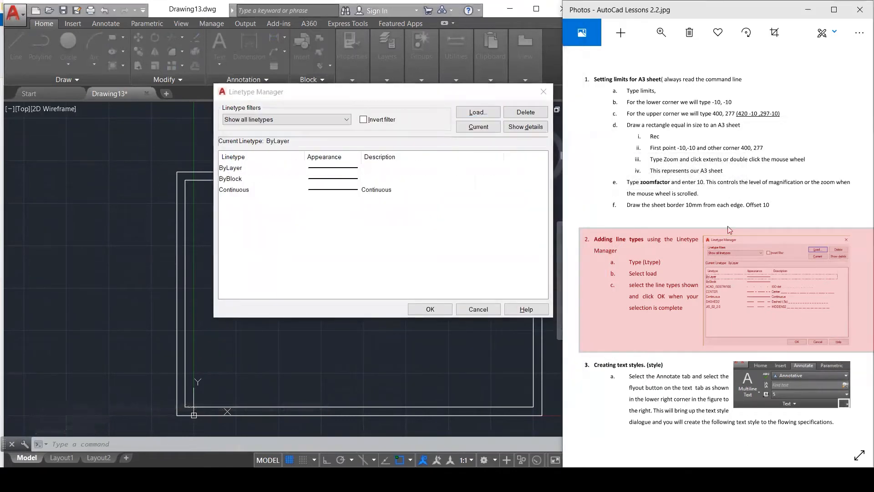
left_click(659, 26)
left_click_drag(608, 63, 622, 71)
left_click_drag(747, 228, 657, 162)
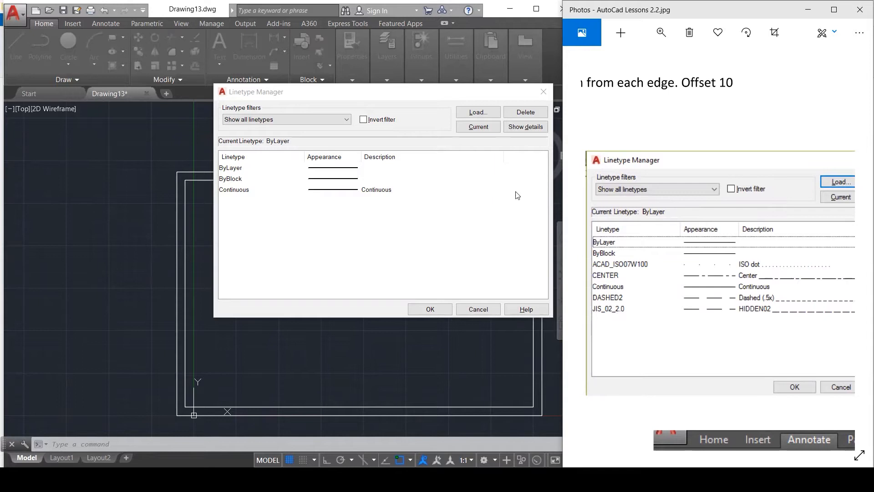
Step: Load the CENTER linetype from acadiso.lin into the drawing
left_click(487, 112)
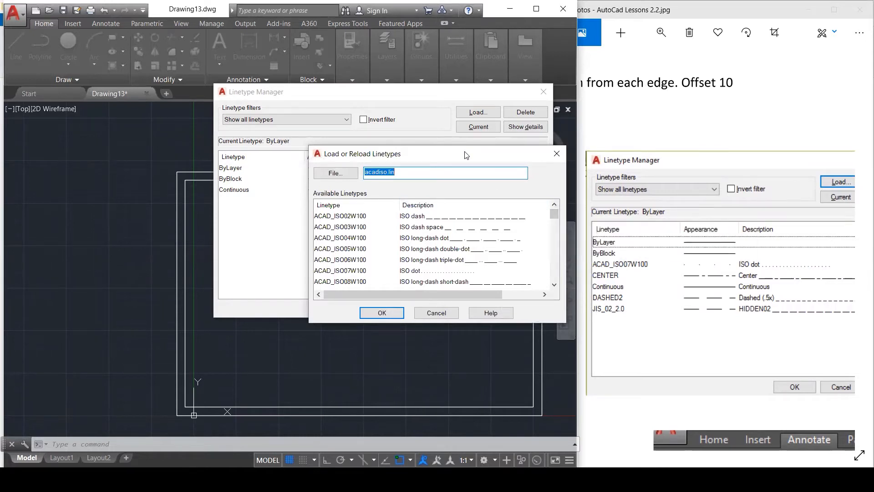
left_click_drag(467, 155, 460, 175)
left_click(415, 245)
scroll(415, 246, "down", 8)
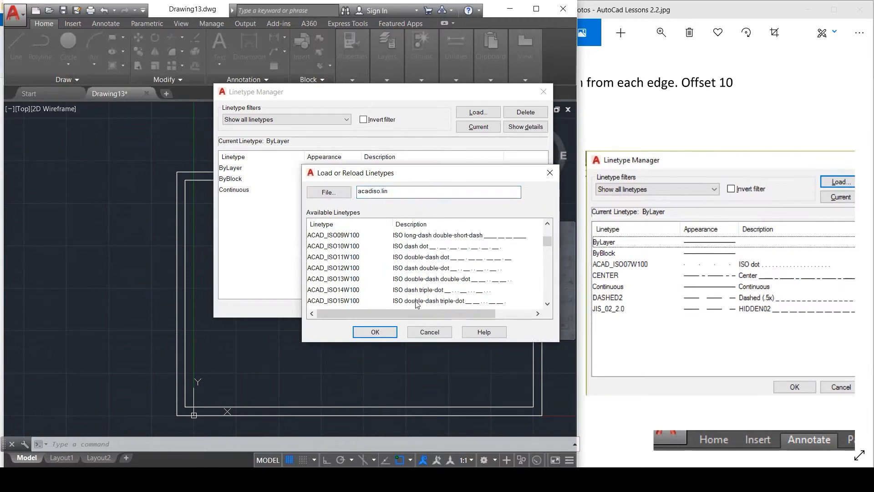
scroll(352, 289, "up", 2)
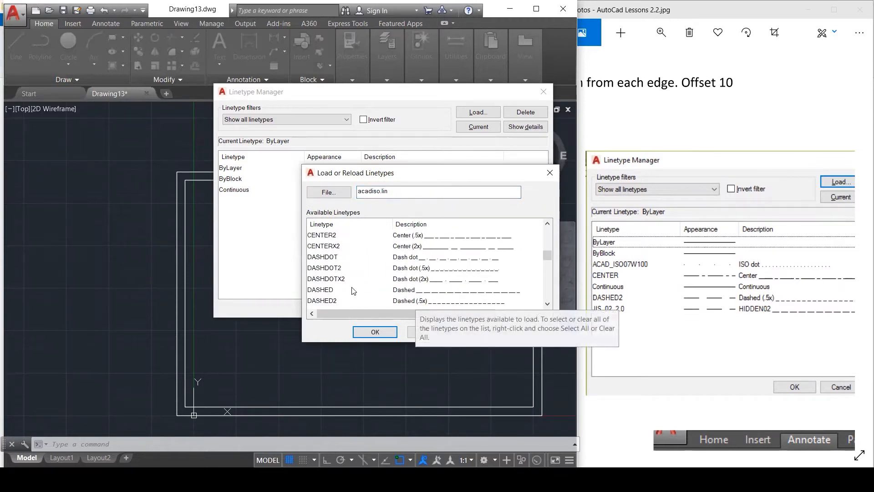
scroll(337, 246, "up", 1)
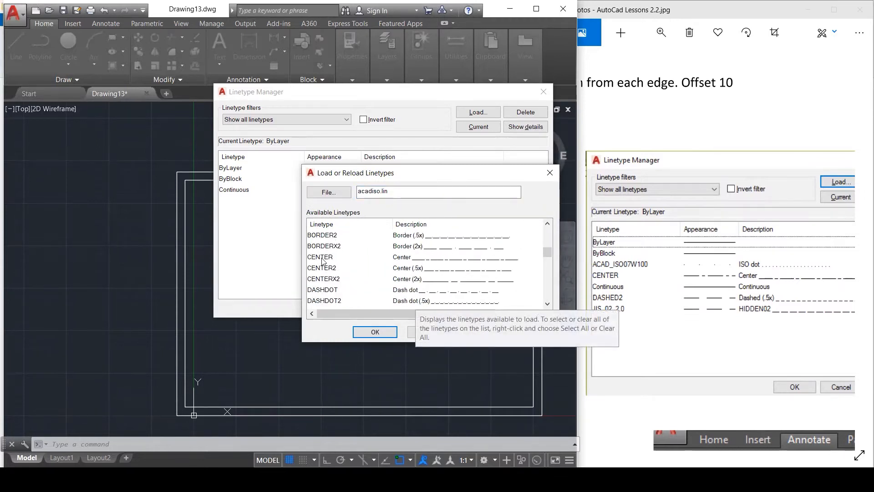
left_click(324, 258)
left_click(373, 332)
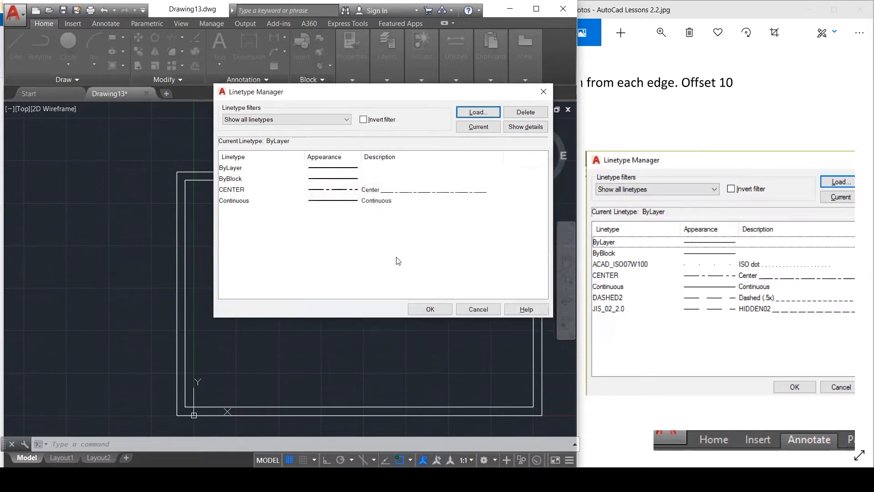
Step: Load the DASHED2 linetype from acadiso.lin into the drawing
left_click(486, 113)
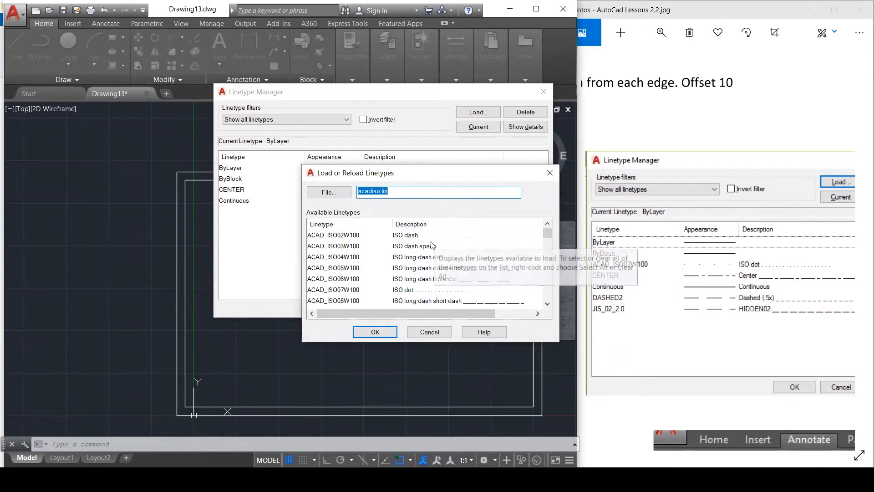
left_click(332, 278)
scroll(354, 297, "down", 3)
scroll(354, 297, "down", 3)
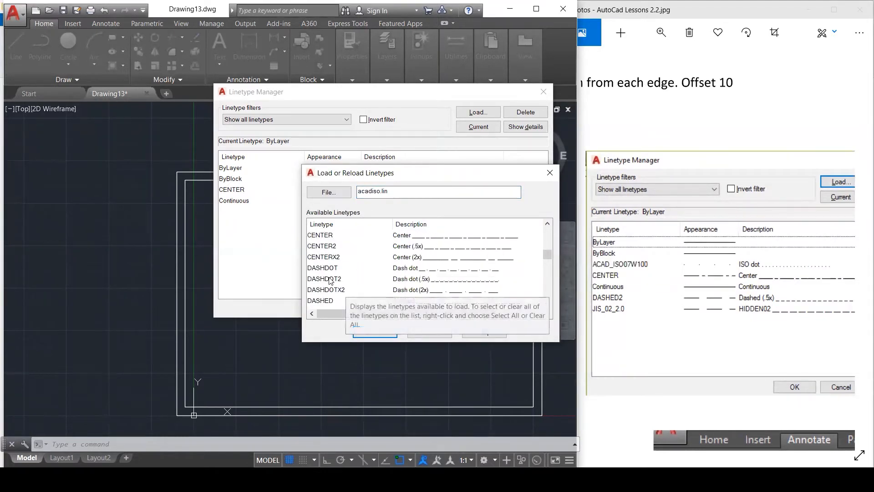
scroll(331, 303, "down", 1)
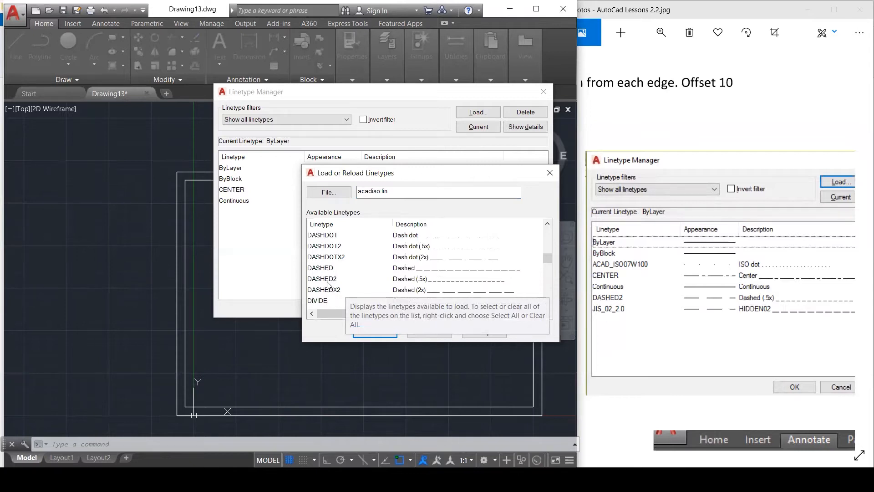
left_click(331, 281)
left_click(375, 331)
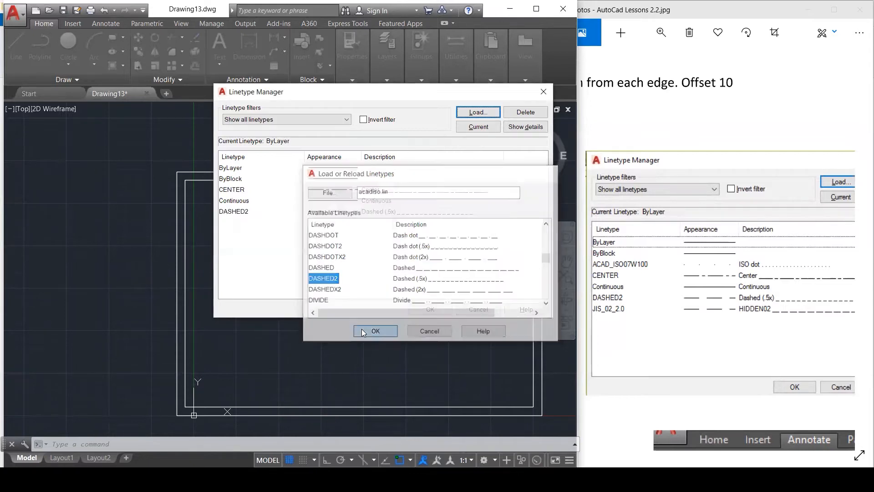
Step: Load the JIS_02_2.0 linetype from acadiso.lin into the drawing
left_click(477, 112)
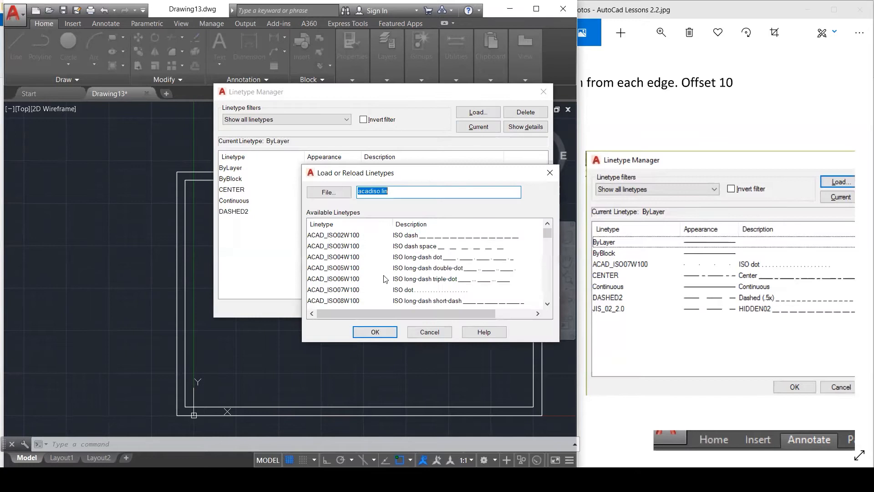
left_click(353, 290)
scroll(353, 290, "down", 12)
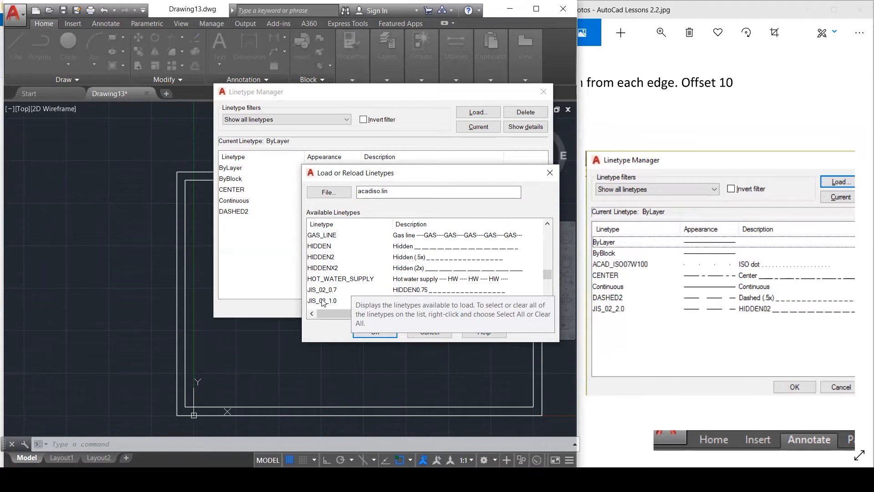
scroll(325, 301, "down", 3)
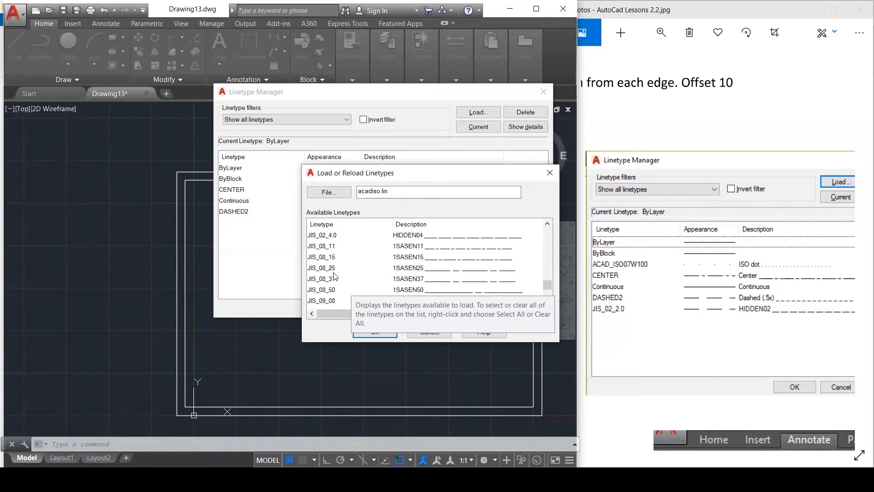
scroll(327, 287, "up", 1)
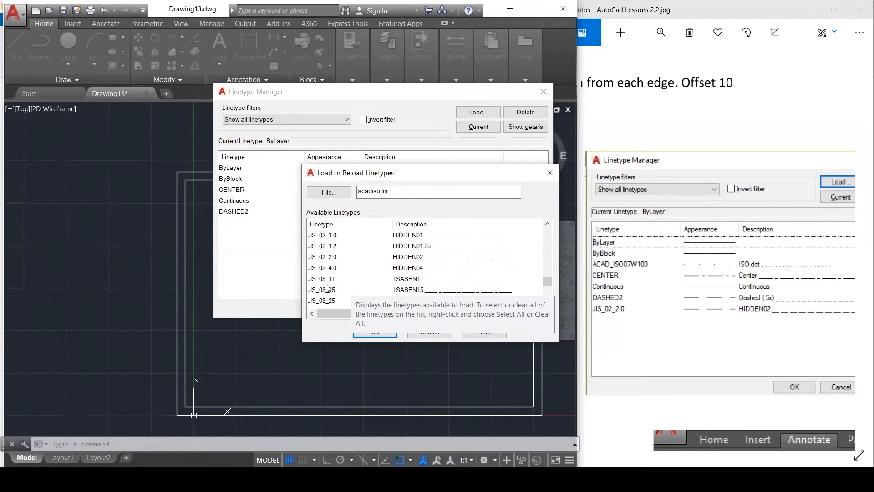
left_click(325, 258)
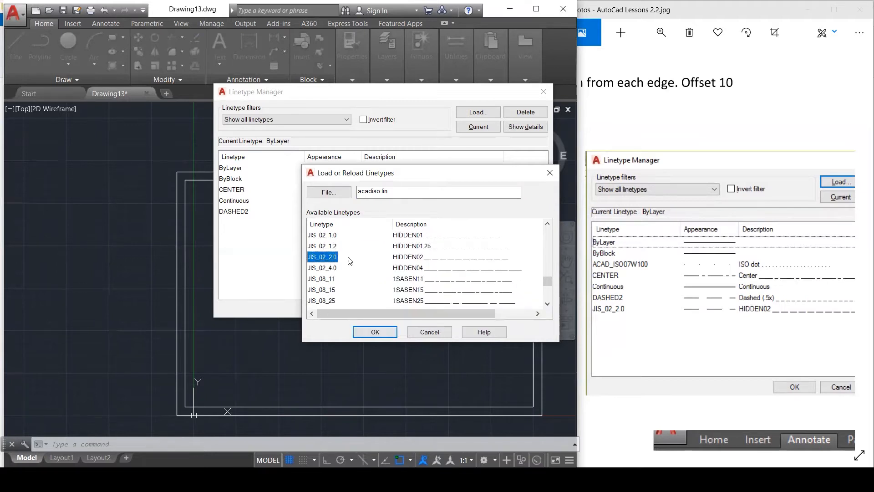
left_click(380, 332)
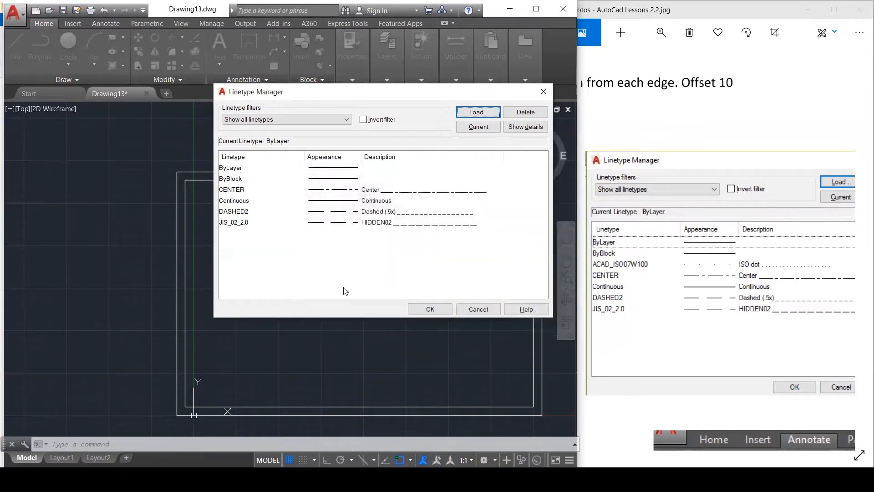
Step: Check the loaded linetypes against the instruction page and accept the Linetype Manager
left_click(244, 224)
left_click(244, 211)
left_click(244, 203)
left_click(251, 186)
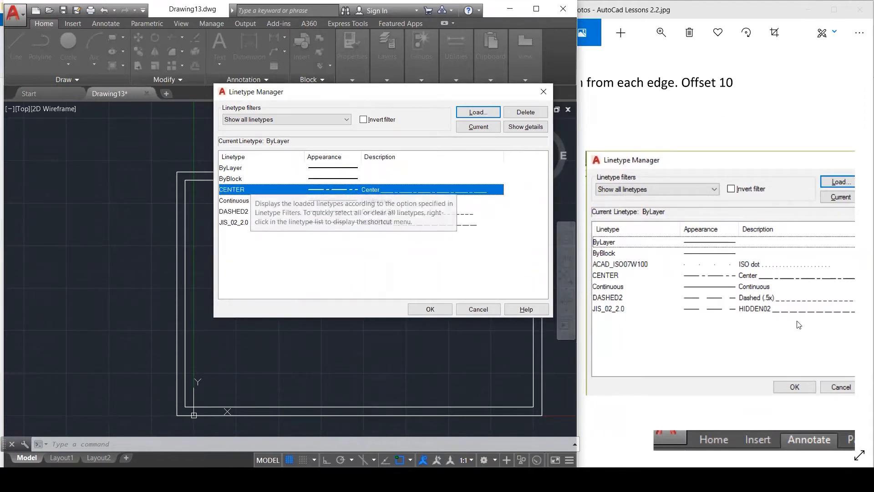
left_click(428, 314)
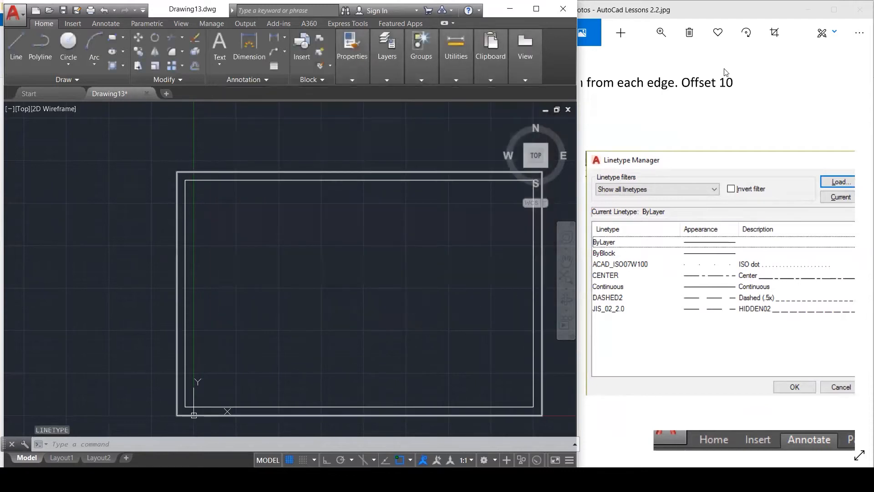
Step: Switch to Photos, zoom the instruction page back out to read the text styles section, and return to AutoCAD
left_click(658, 35)
left_click_drag(618, 63, 603, 64)
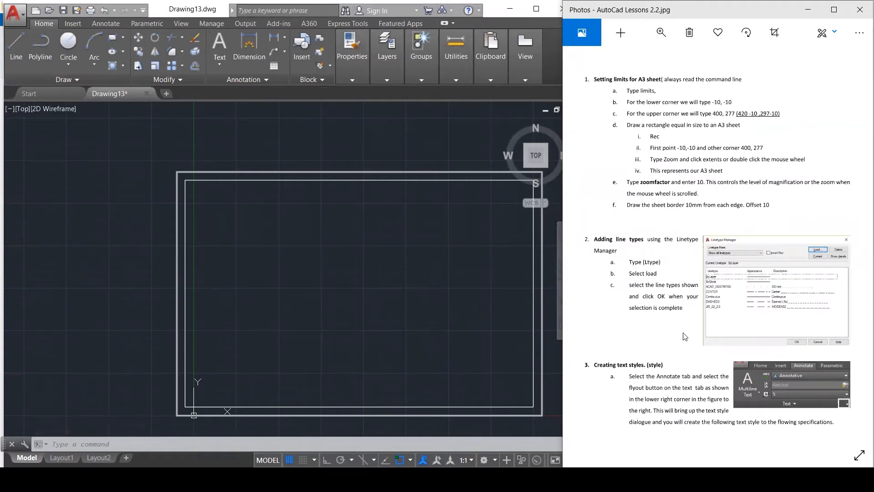
left_click(415, 277)
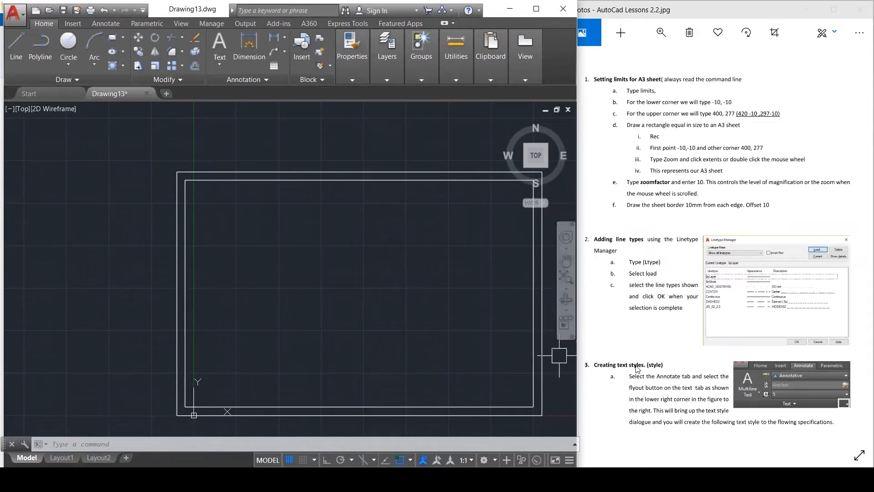
left_click(321, 221)
left_click(254, 119)
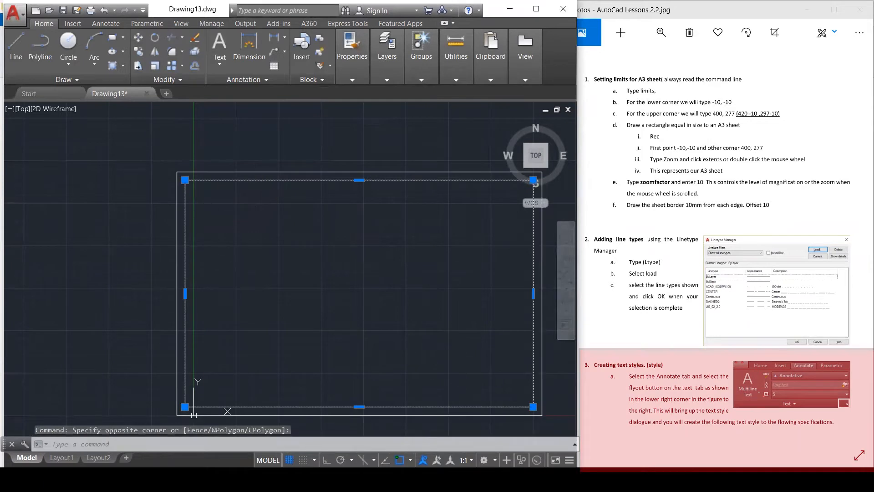
type("STY1")
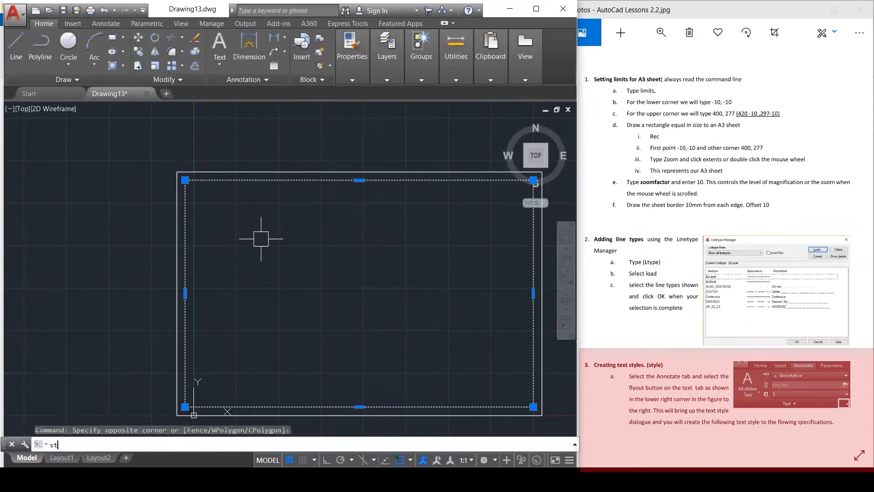
type("LE")
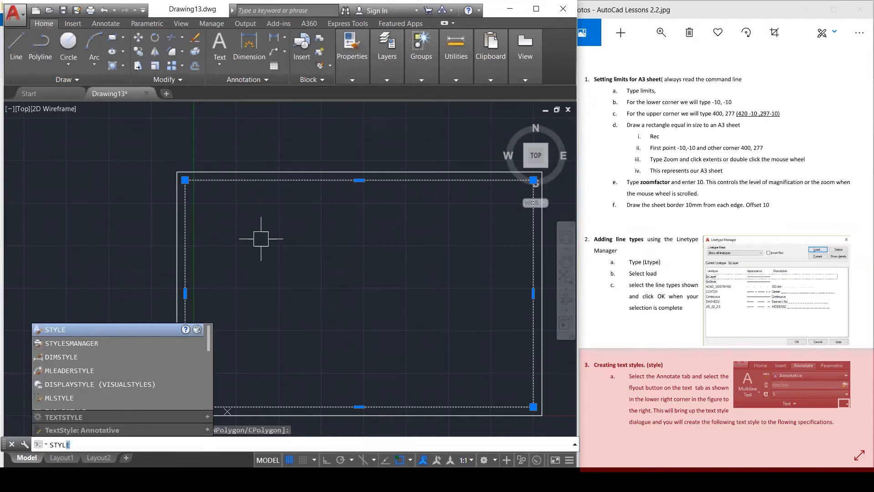
key("Return")
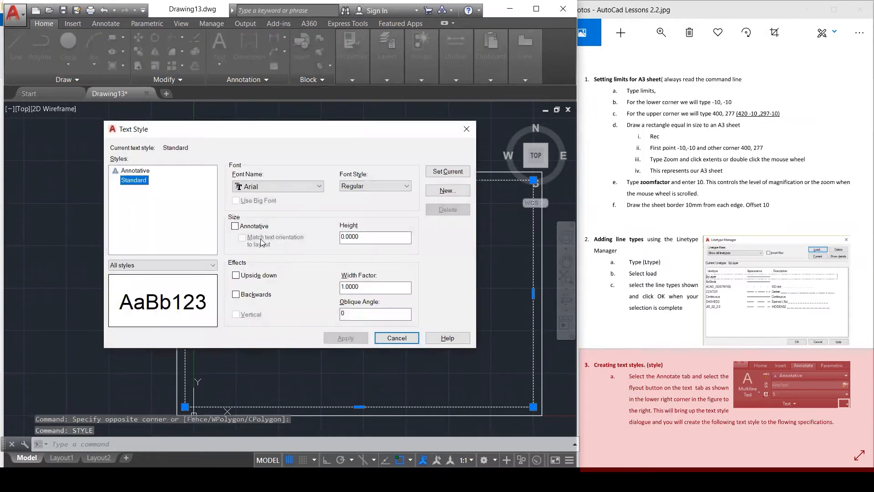
left_click(469, 128)
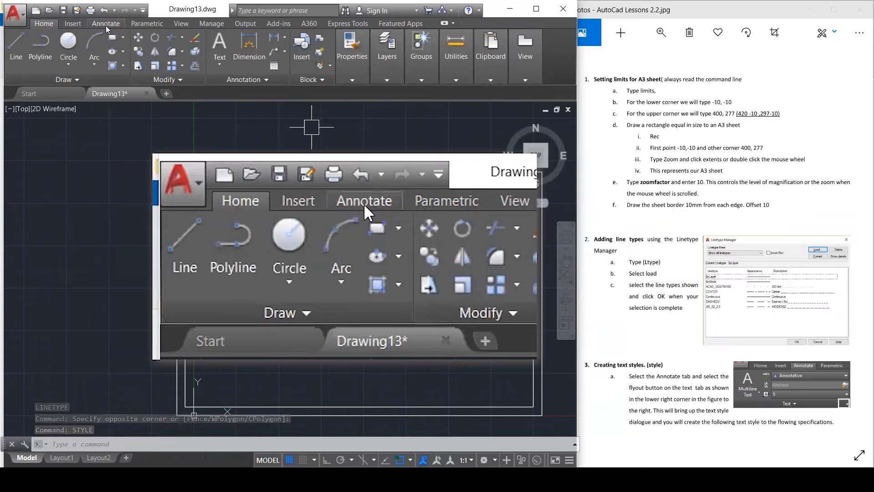
Step: Open the Text Style settings and select the Annotative style
left_click(106, 25)
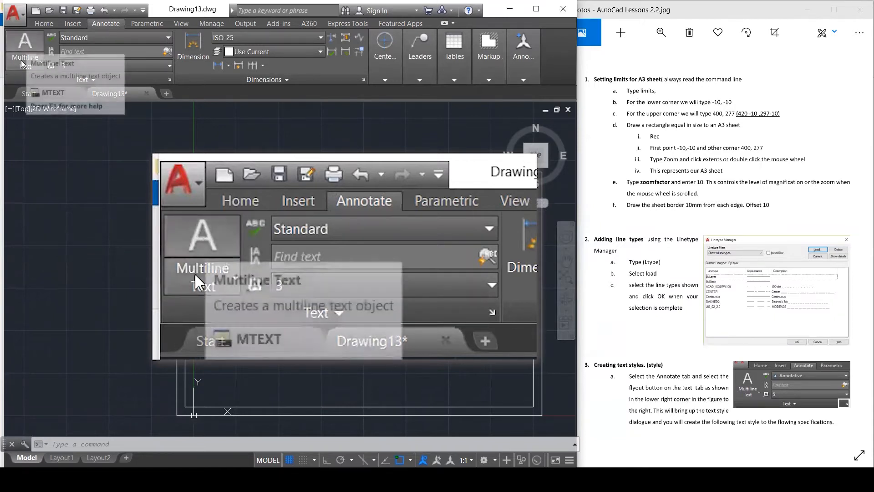
left_click(171, 83)
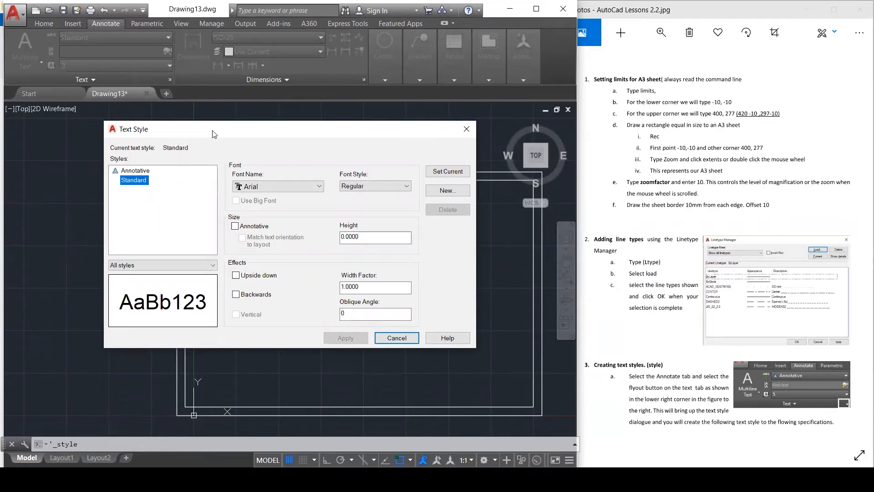
left_click(137, 171)
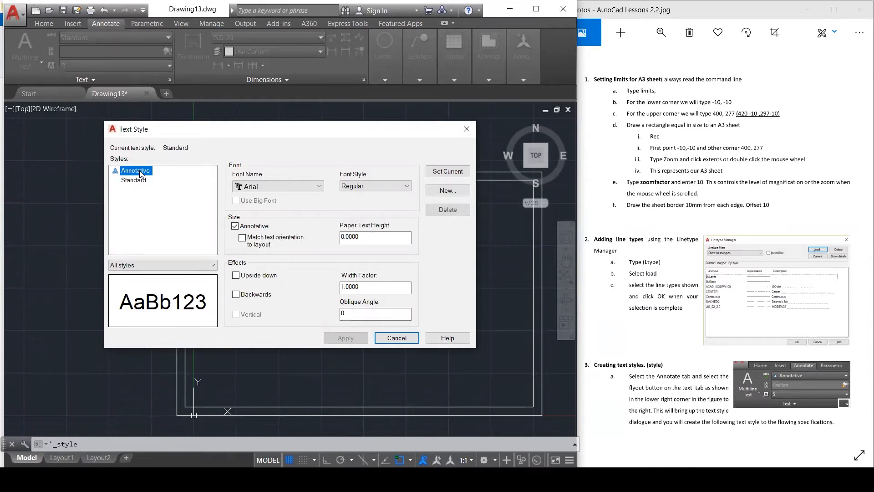
left_click(376, 237)
Step: Switch to Photos, bring up AutoCad Lessons 2.3.jpg and enlarge it at the text style specifications
left_click(798, 334)
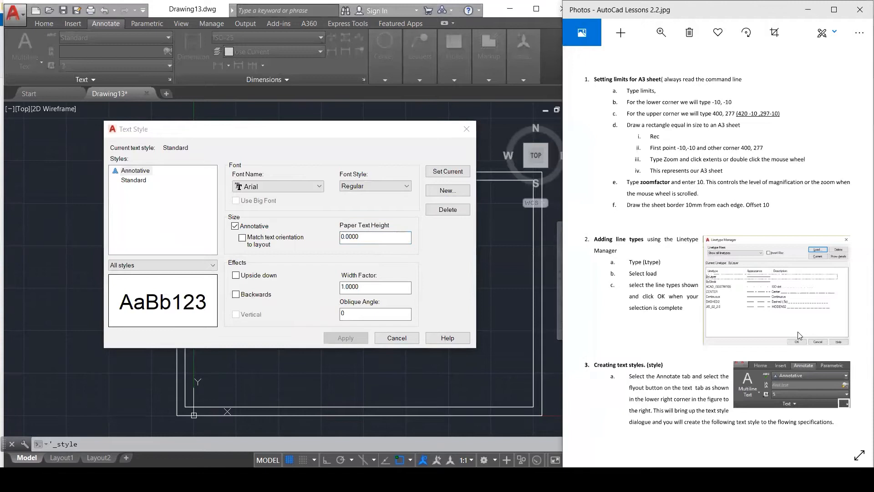
key("Right")
left_click(661, 32)
left_click_drag(611, 64, 612, 68)
left_click_drag(706, 114, 608, 218)
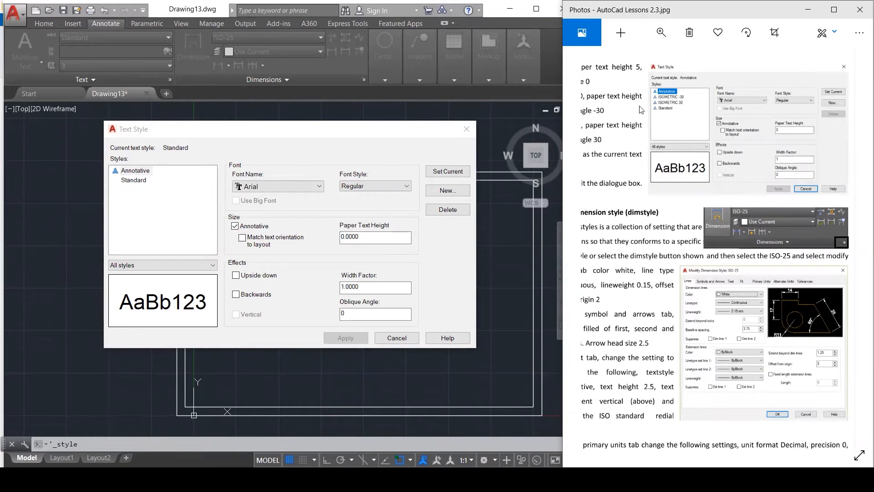
left_click_drag(645, 107, 716, 119)
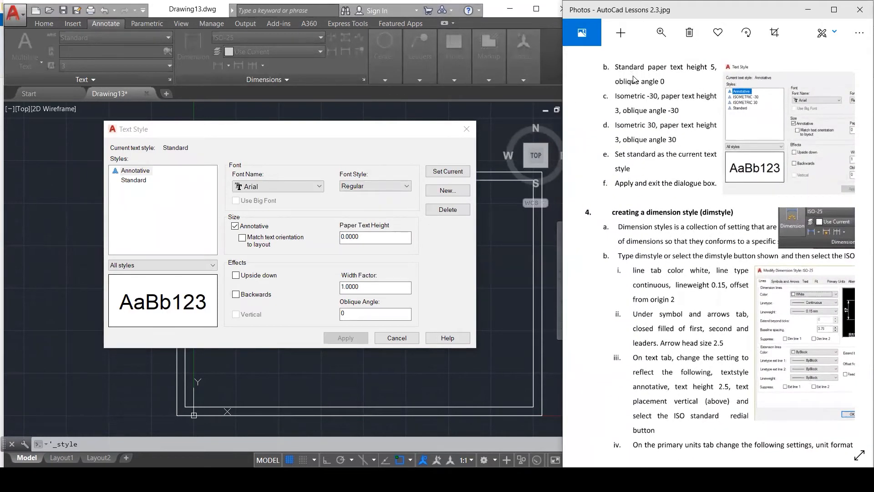
Step: Set the Annotative text style's paper text height to 5, make it the current style, save the changes and close the Text Style settings
left_click(380, 235)
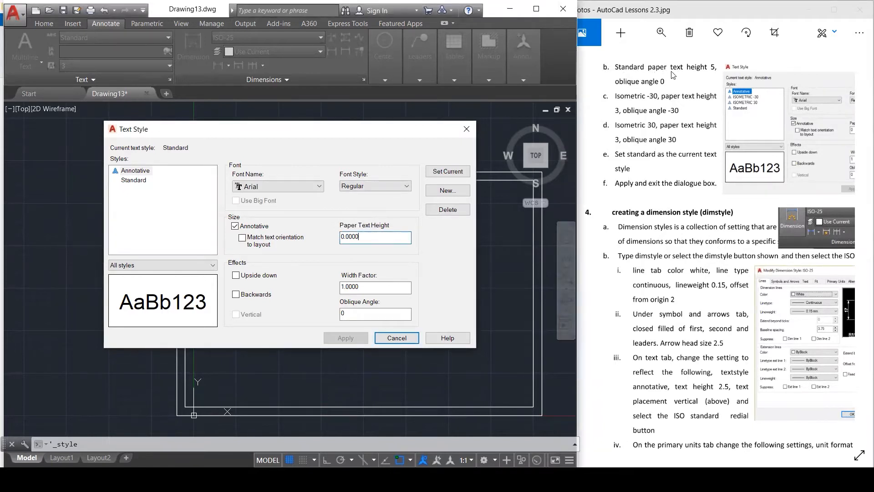
double_click(374, 238)
type("5")
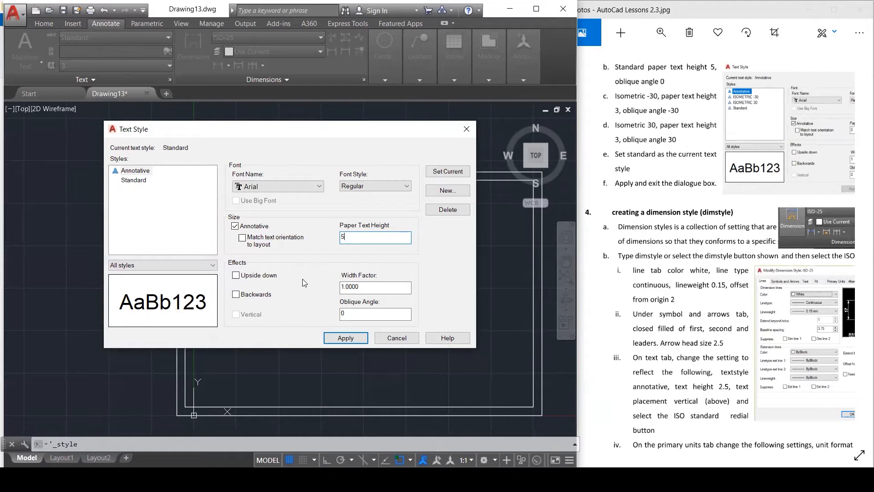
left_click(448, 171)
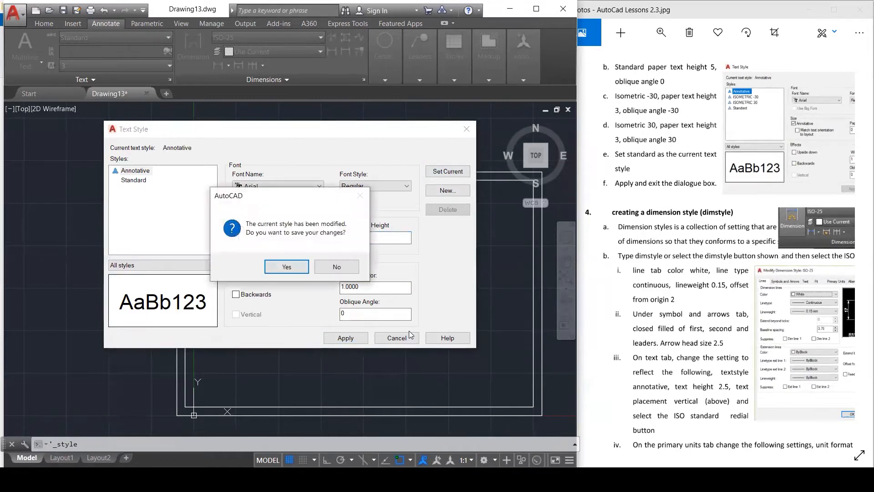
left_click(287, 267)
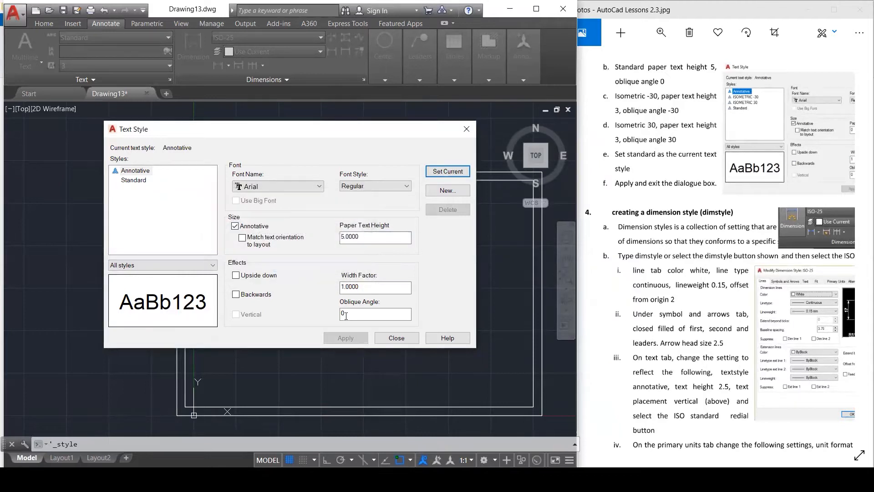
left_click(396, 338)
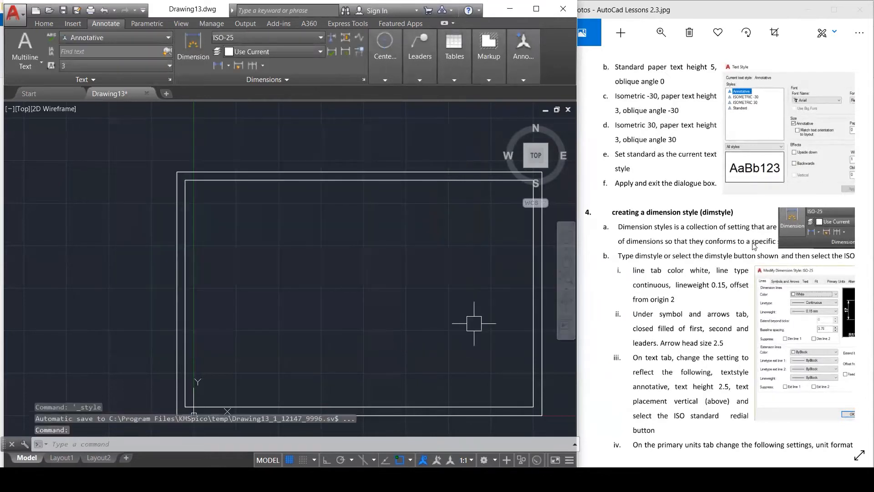
Step: Switch to Photos, zoom AutoCad Lessons 2.3.jpg out to best fit to read the dimension style section, and return to AutoCAD
left_click(759, 220)
left_click_drag(760, 220, 756, 191)
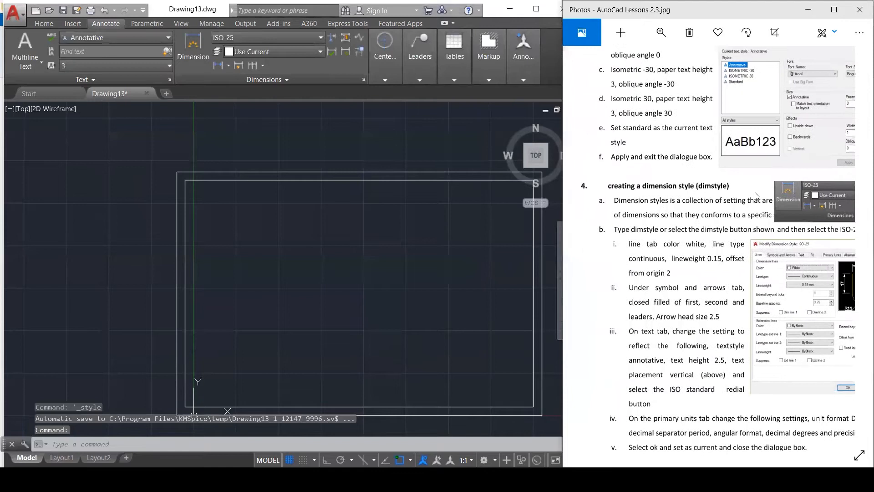
left_click(661, 33)
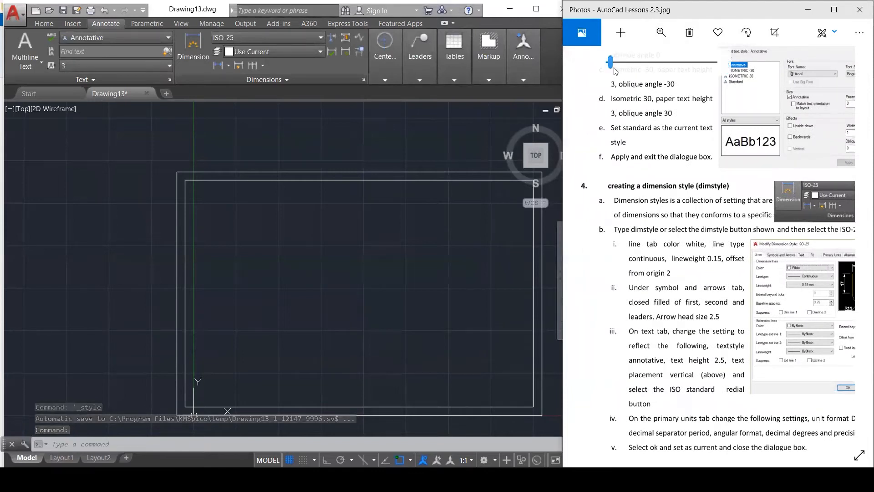
left_click_drag(611, 63, 604, 64)
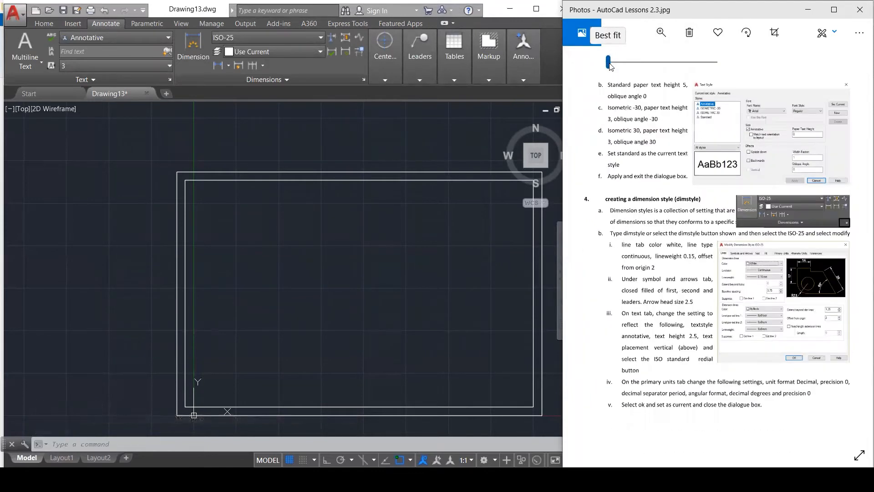
left_click(444, 252)
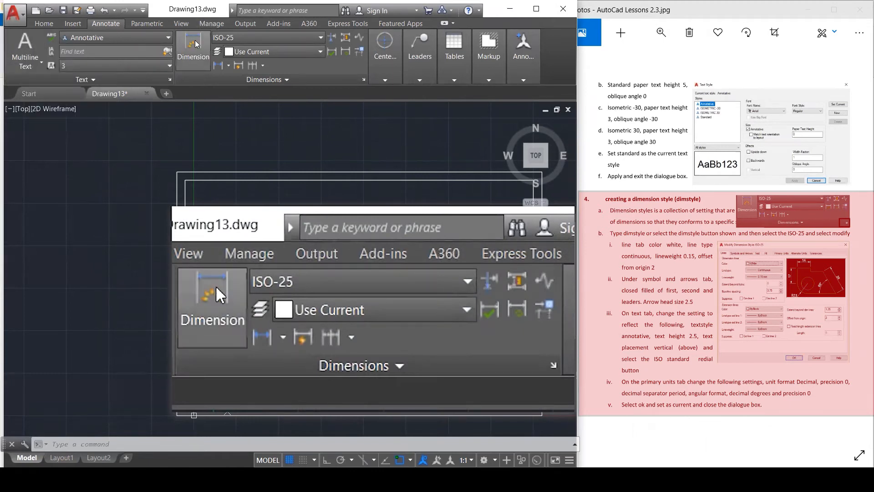
Step: Open the Dimension Style Manager, select the ISO-25 style and open it for modification
left_click(365, 81)
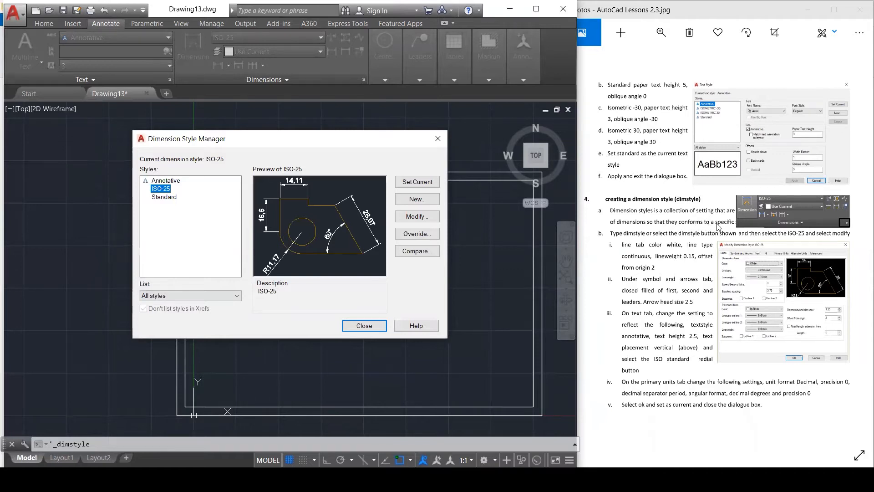
left_click(696, 230)
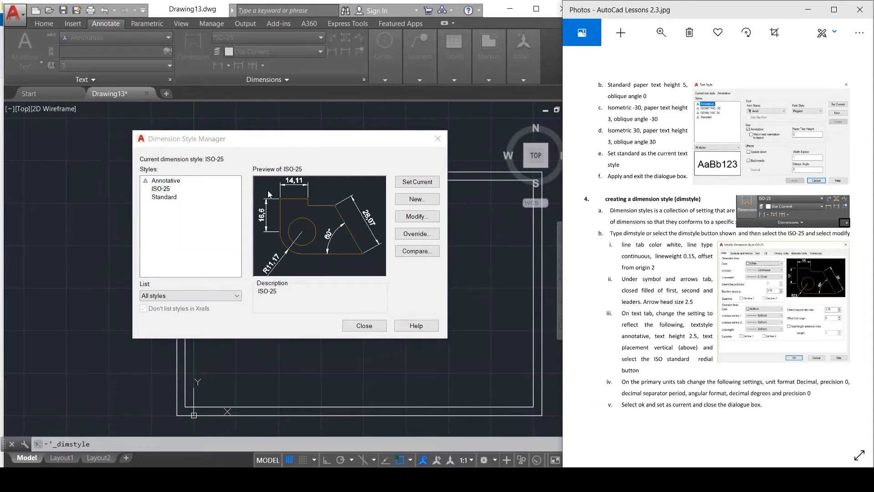
left_click(161, 189)
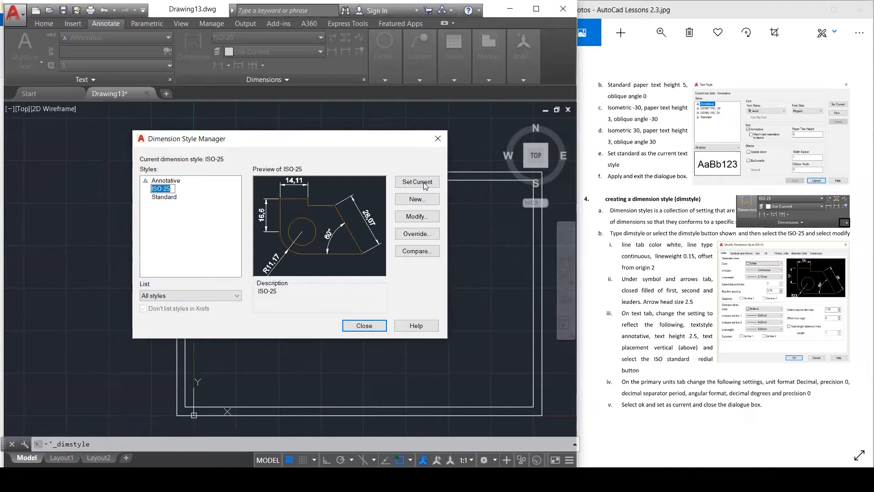
left_click(418, 217)
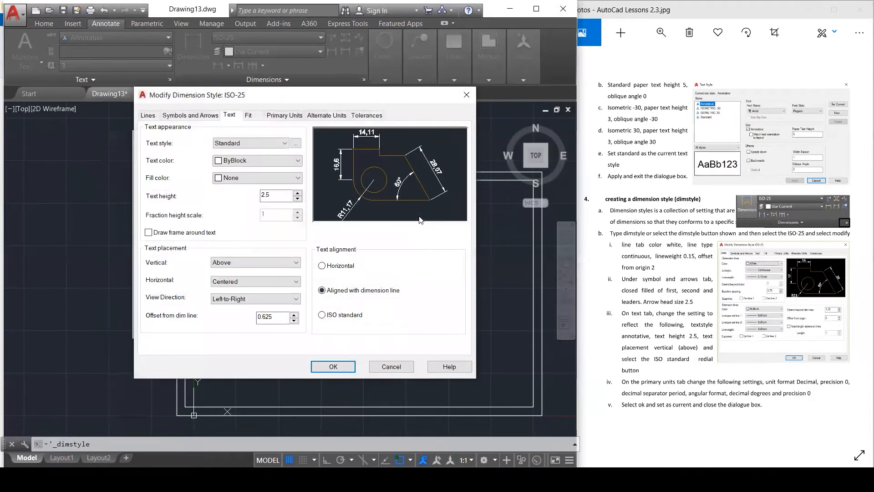
Step: Set the ISO-25 extension line offset from origin to 2, and the dimension lines' color to ByLayer and lineweight to 0.15 mm
left_click(147, 116)
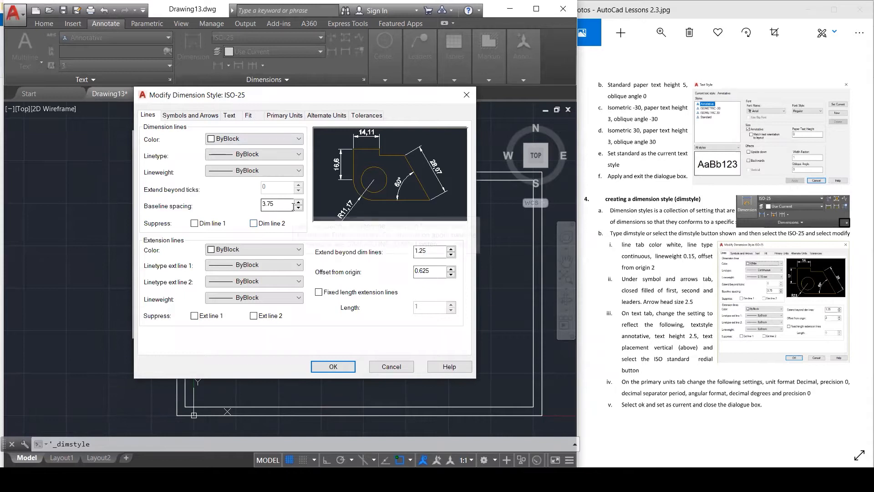
double_click(433, 272)
type("2")
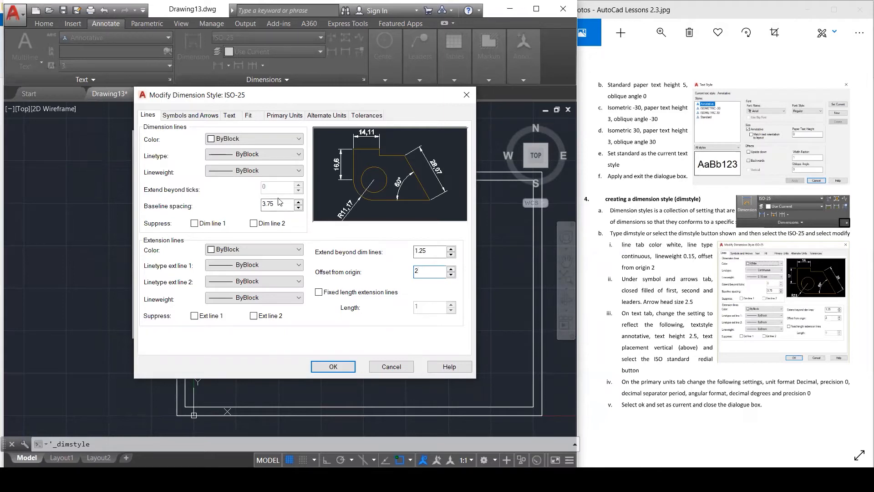
left_click(252, 137)
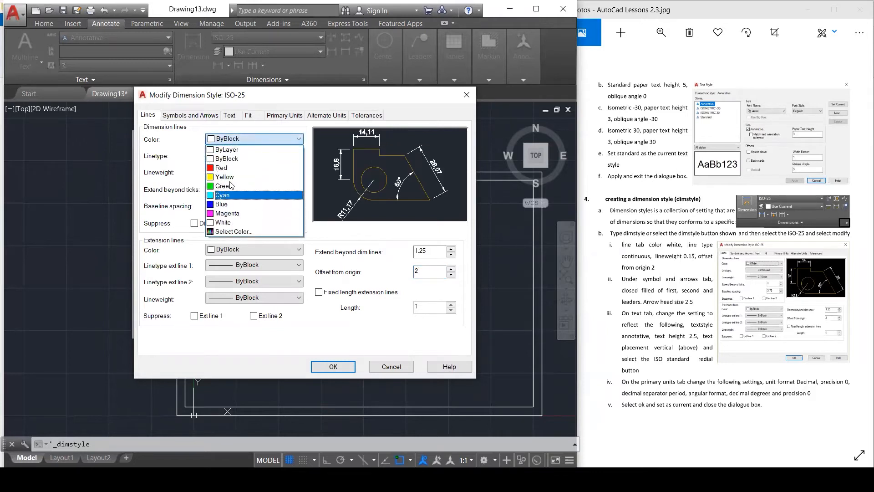
left_click(229, 152)
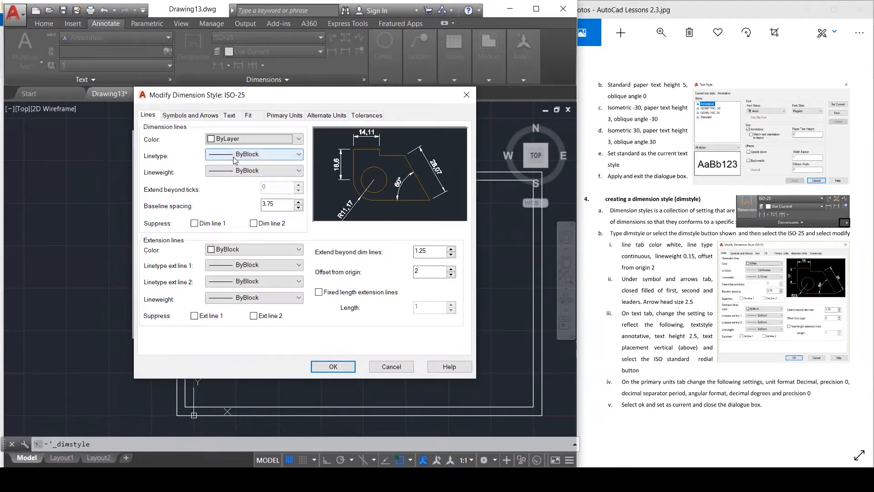
left_click(236, 172)
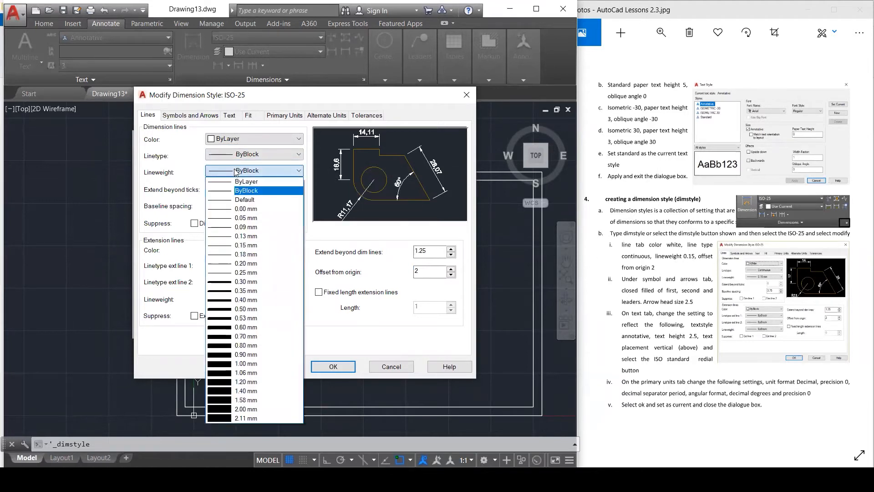
left_click(256, 246)
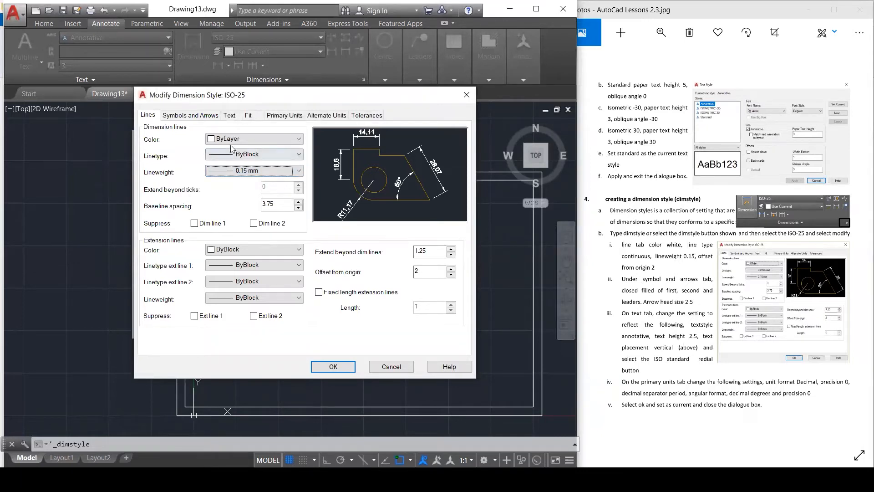
Step: Check the arrowhead settings, and set the dimension text style to Annotative with ISO standard text alignment
left_click(211, 117)
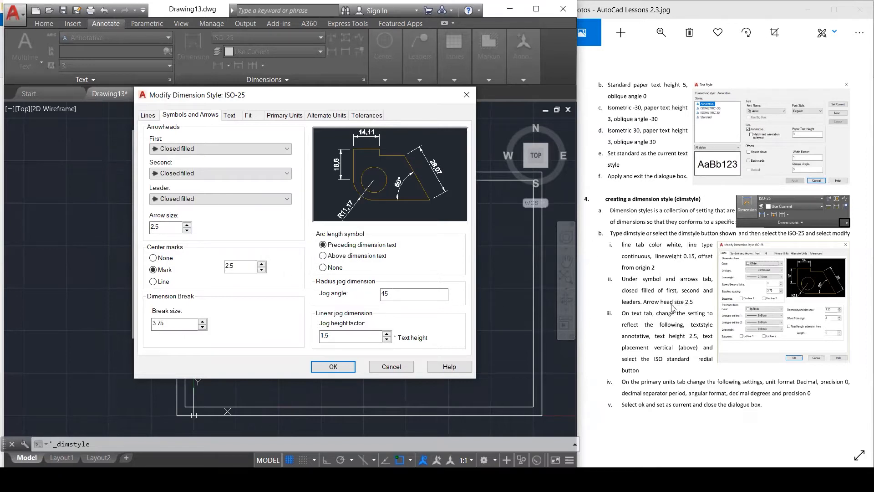
left_click(230, 115)
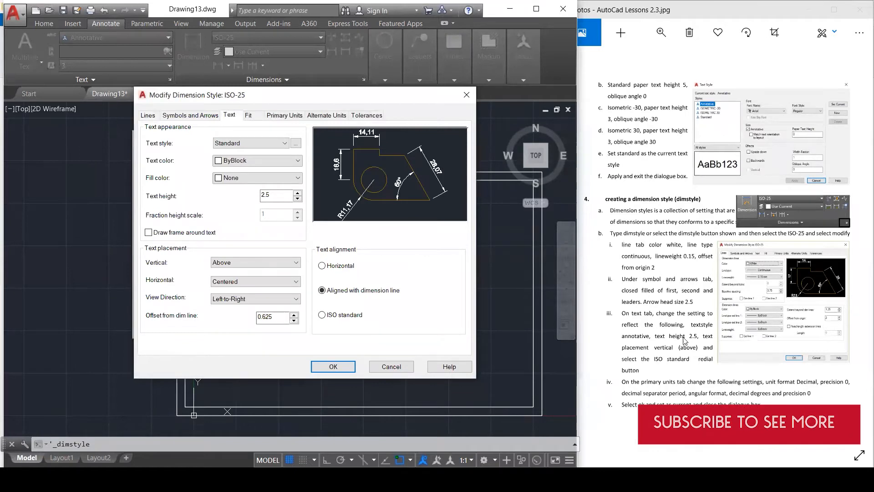
left_click(280, 144)
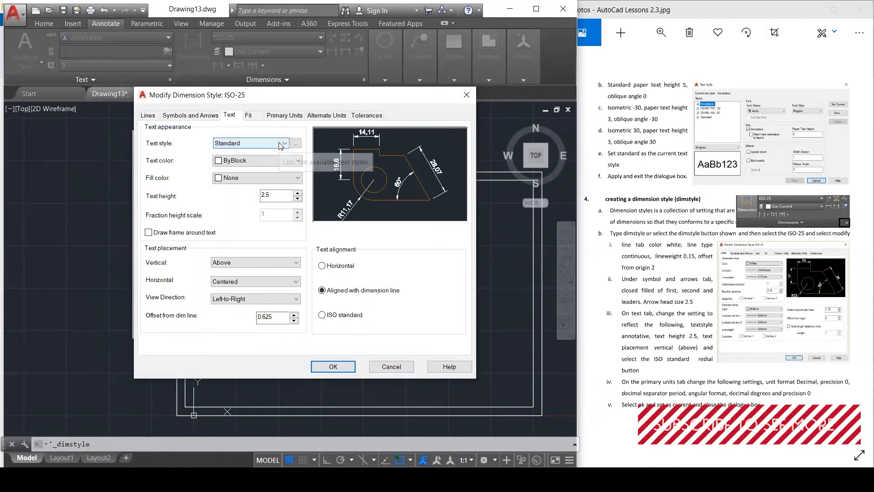
left_click(268, 148)
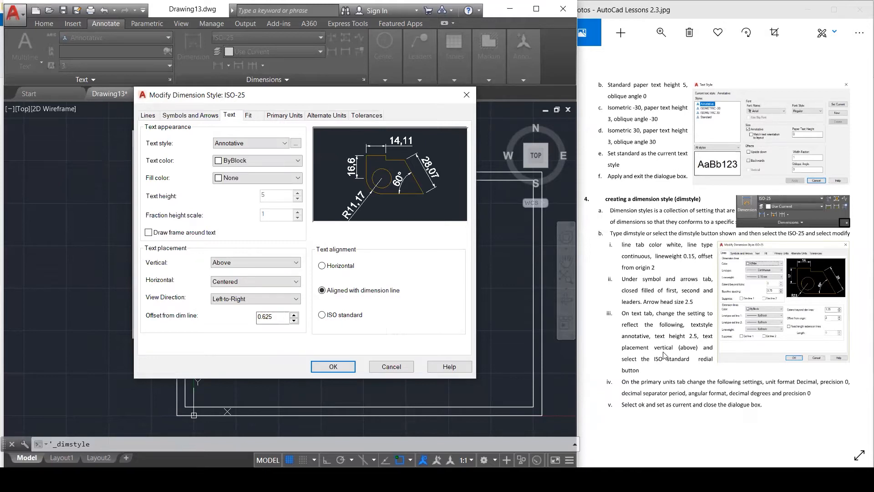
left_click(343, 317)
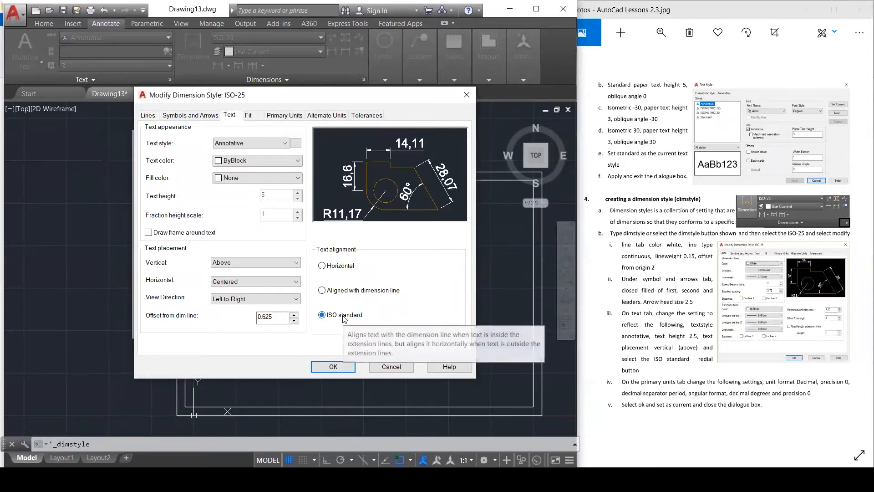
left_click(260, 263)
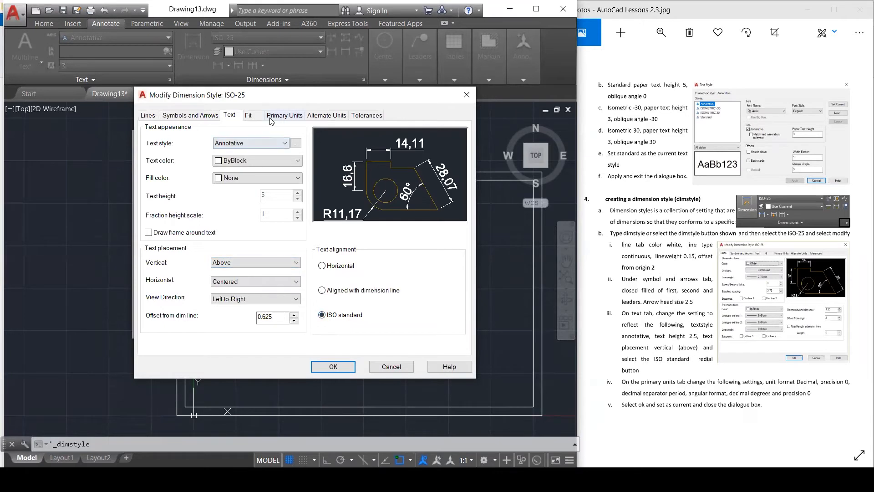
Step: Set the primary units' linear precision to 0 and the decimal separator to Period
left_click(281, 117)
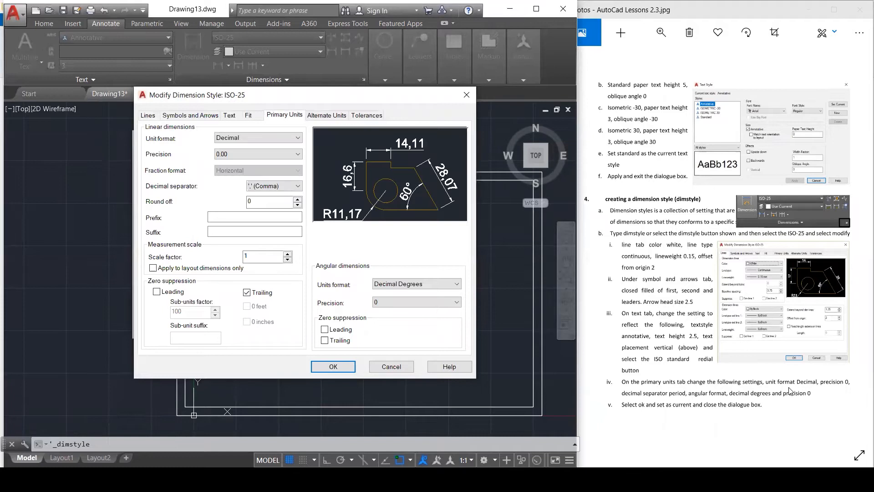
left_click(233, 154)
scroll(230, 164, "up", 3)
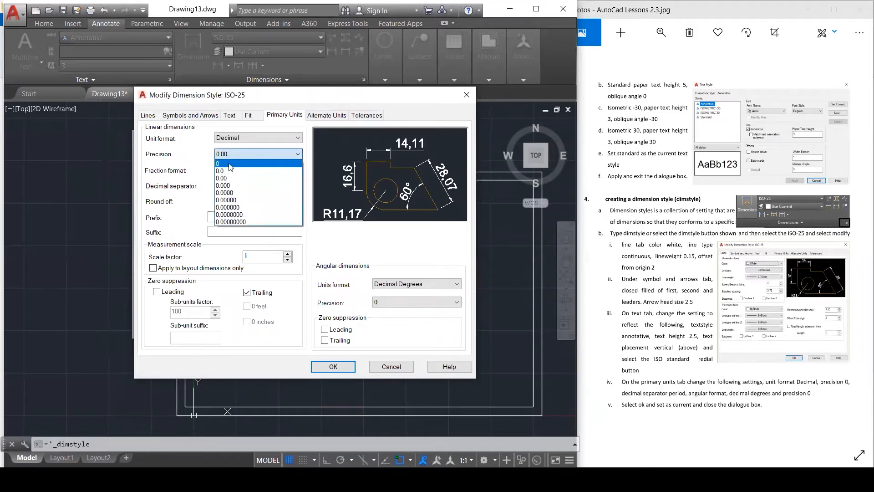
left_click(228, 163)
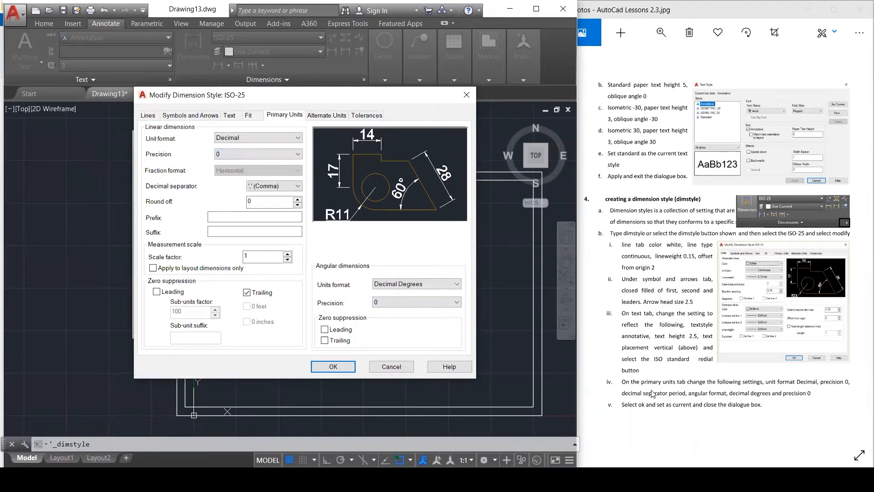
left_click(297, 187)
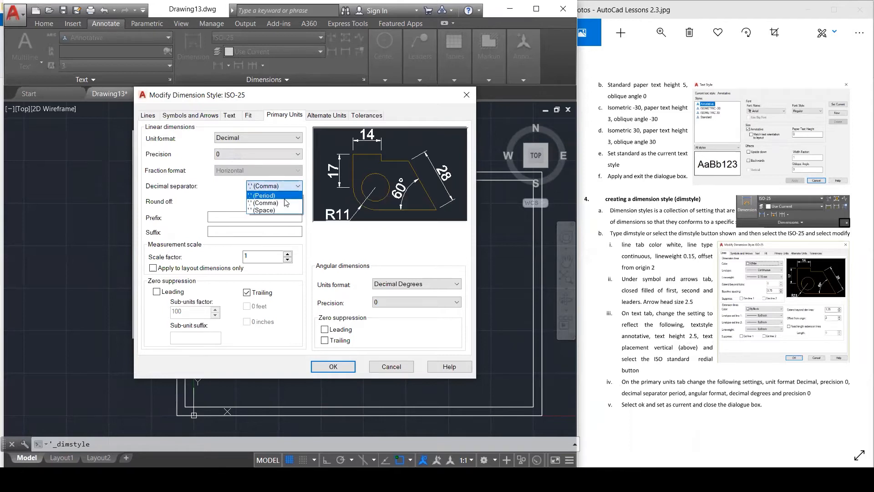
left_click(285, 196)
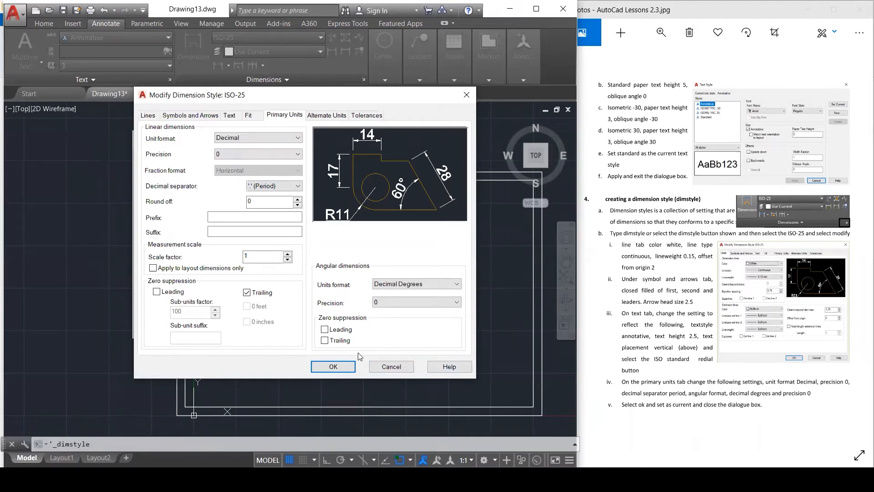
Step: Accept the ISO-25 modifications, set the style as current and close the Dimension Style Manager
left_click(334, 367)
left_click(426, 184)
left_click(364, 324)
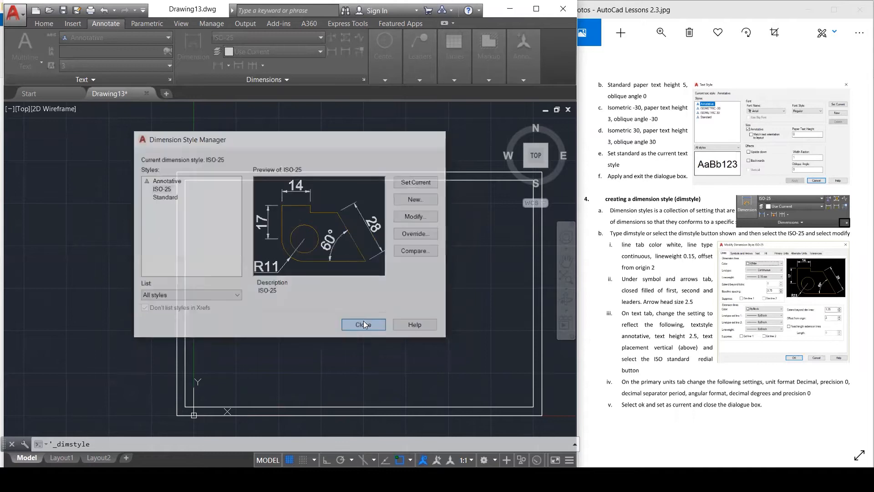
Step: Advance the lesson images in Photos to the page covering layer creation, AutoCad Lessons 2.4.jpg
left_click(725, 305)
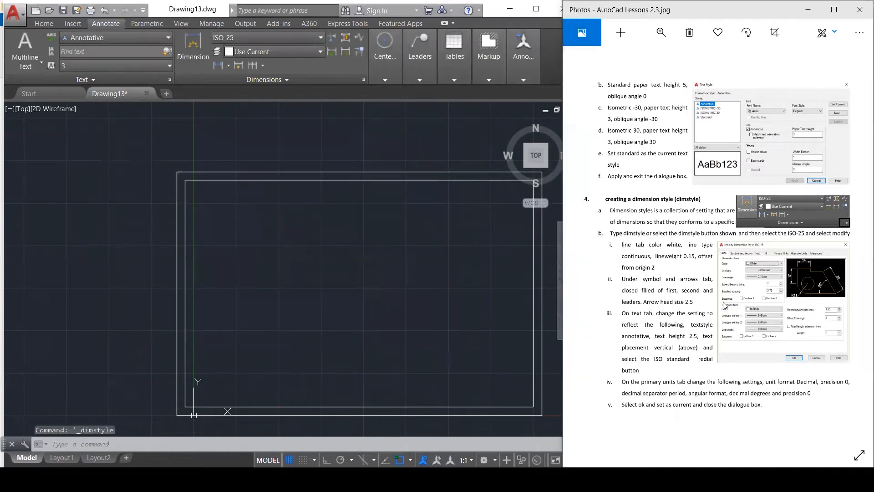
key("Right")
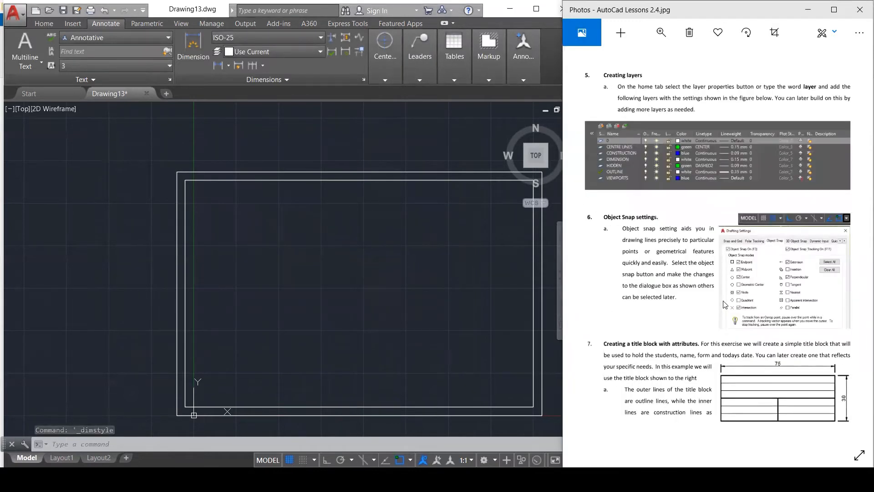
left_click(400, 215)
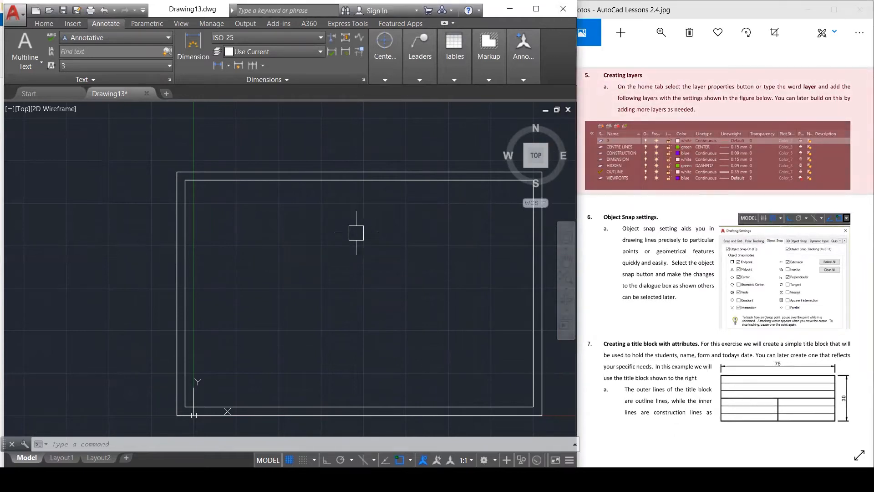
type("LAye")
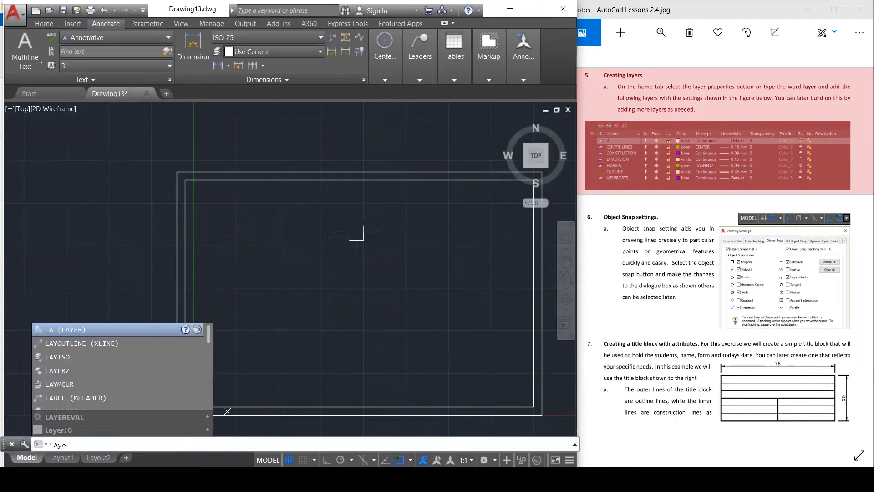
type("rs")
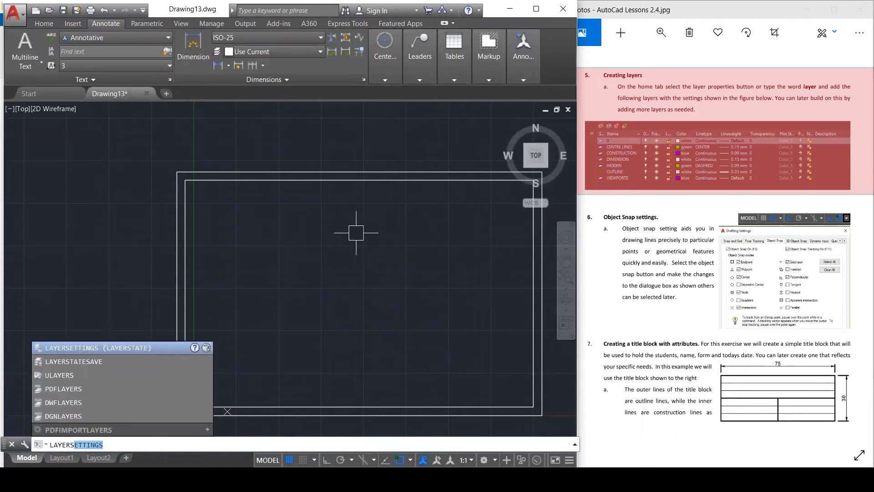
key("Return")
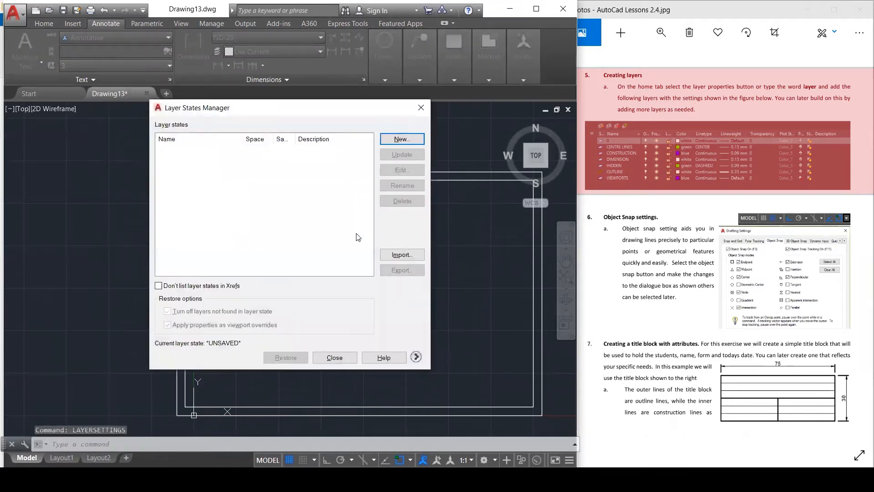
left_click(420, 108)
Step: Open the Layer Properties Manager with the LAYER command and enlarge the layer table in the instruction image
type("Layer")
key("Return")
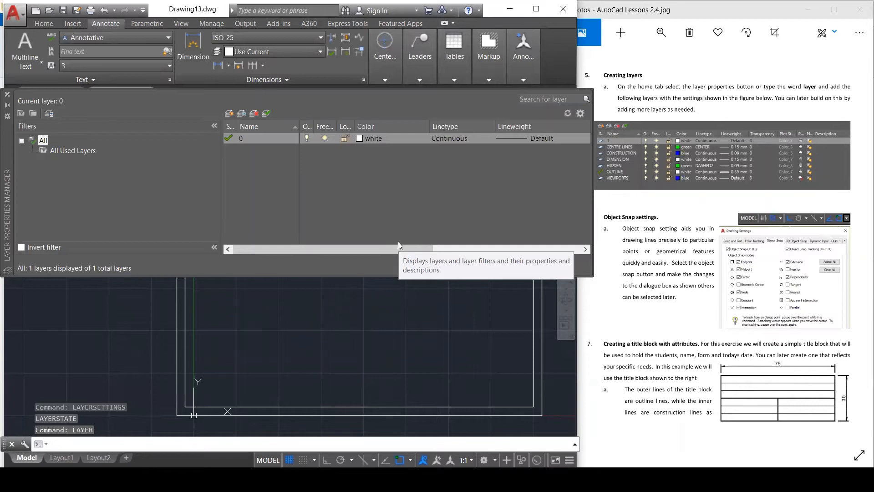
left_click(635, 152)
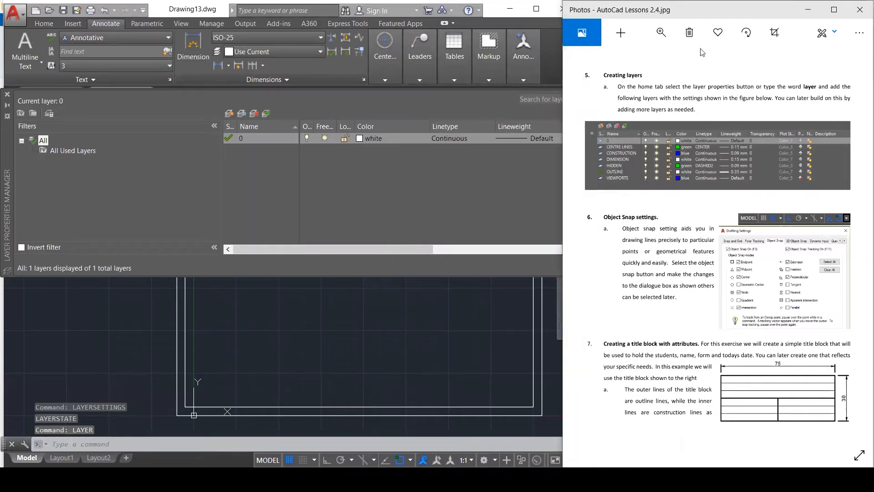
left_click(662, 32)
left_click_drag(609, 60, 615, 61)
left_click_drag(659, 148, 782, 258)
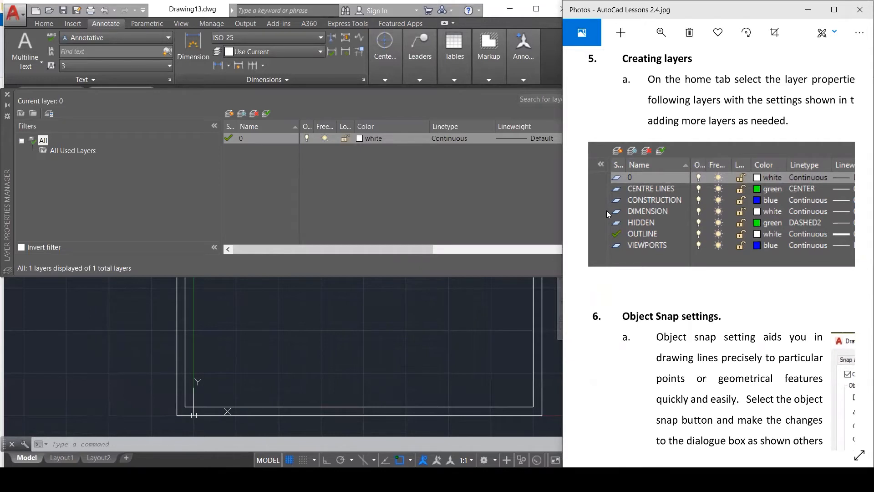
Step: Add eight new layers to the drawing, keeping their default names and properties
right_click(238, 159)
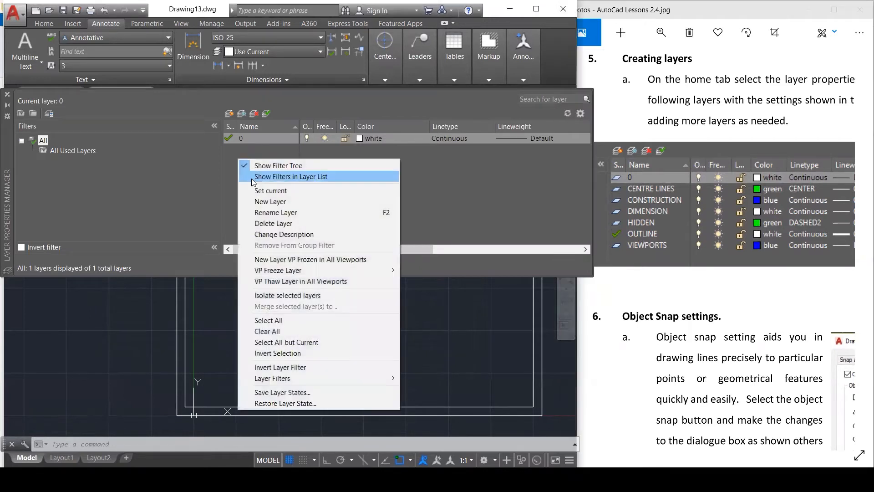
left_click(261, 201)
right_click(254, 188)
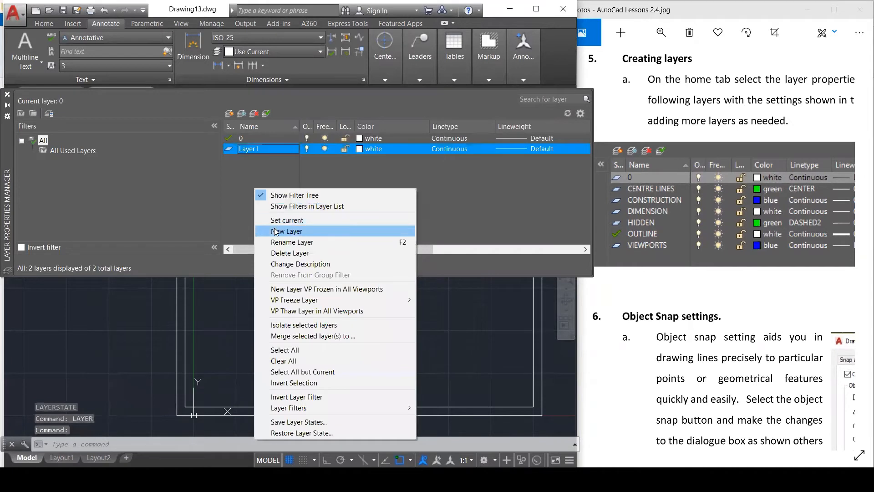
left_click(275, 229)
right_click(267, 206)
left_click(292, 244)
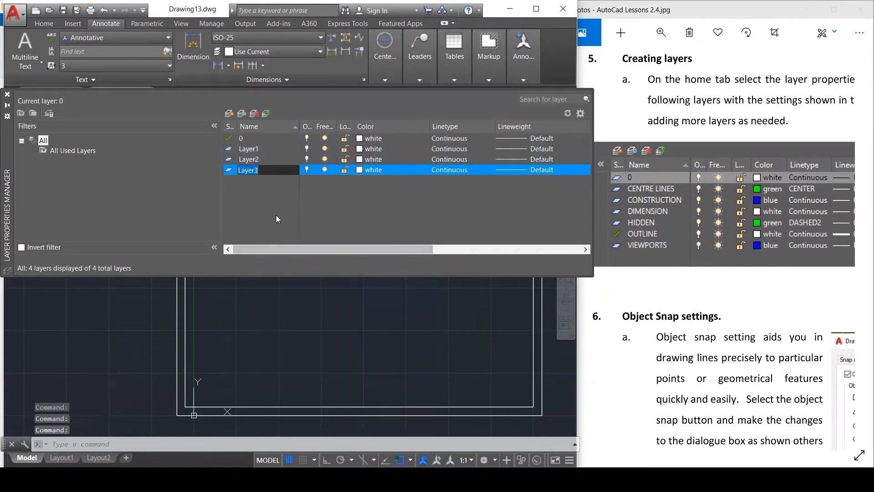
right_click(279, 217)
left_click(294, 258)
right_click(279, 220)
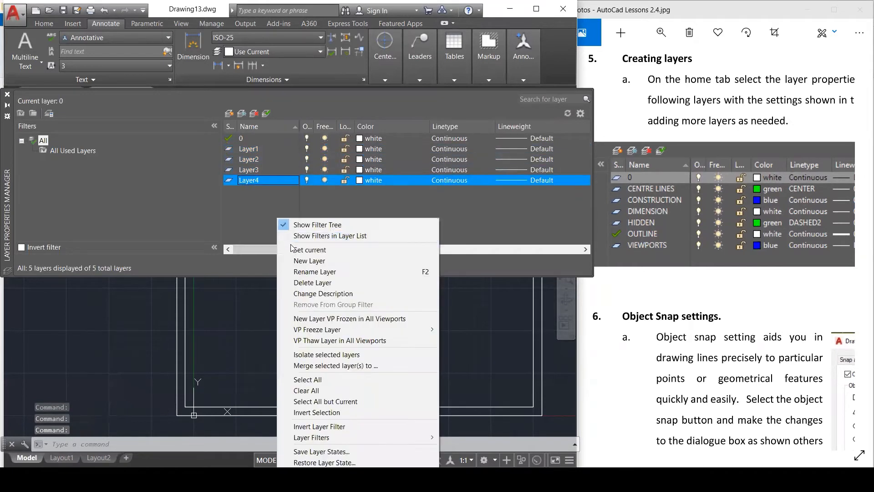
left_click(296, 261)
right_click(262, 217)
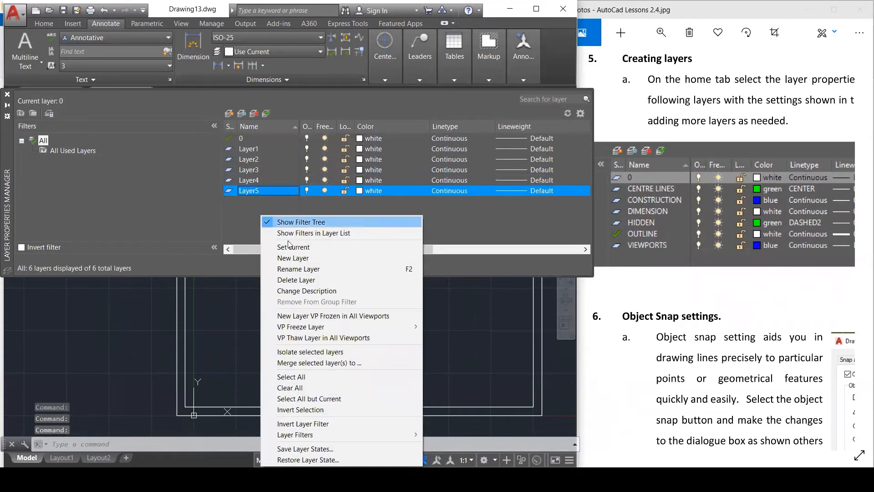
left_click(299, 258)
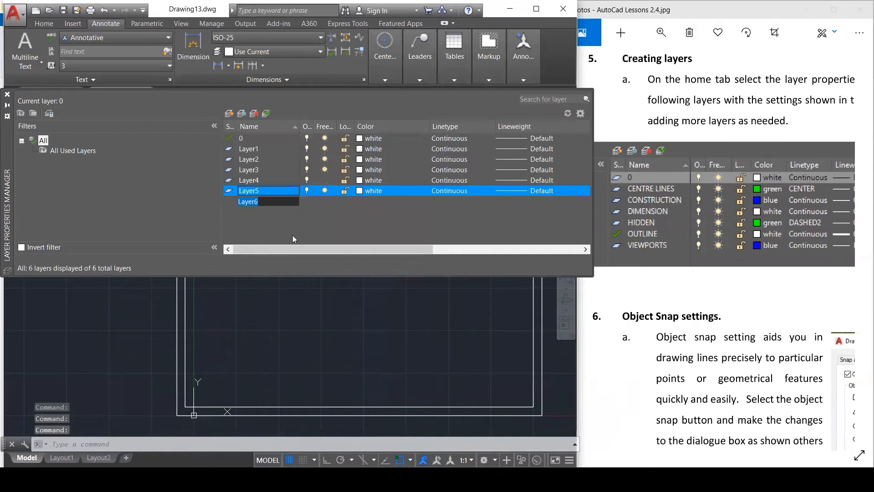
right_click(275, 219)
left_click(297, 262)
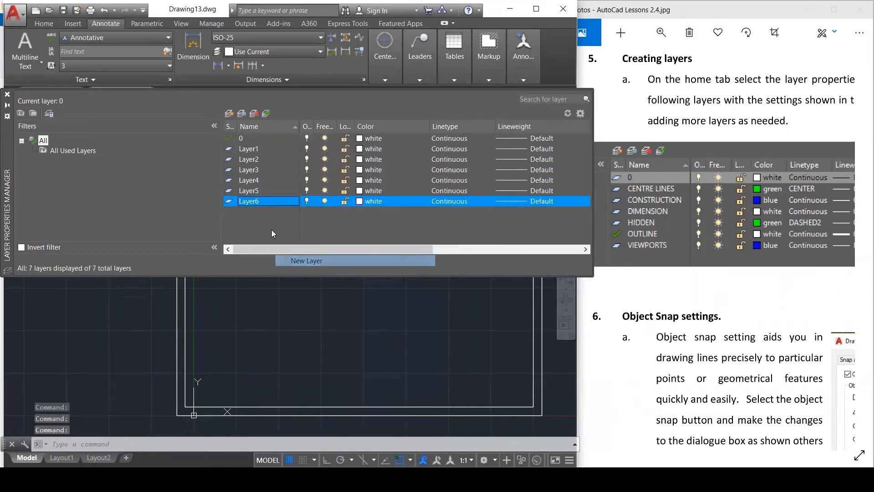
right_click(258, 221)
left_click(291, 260)
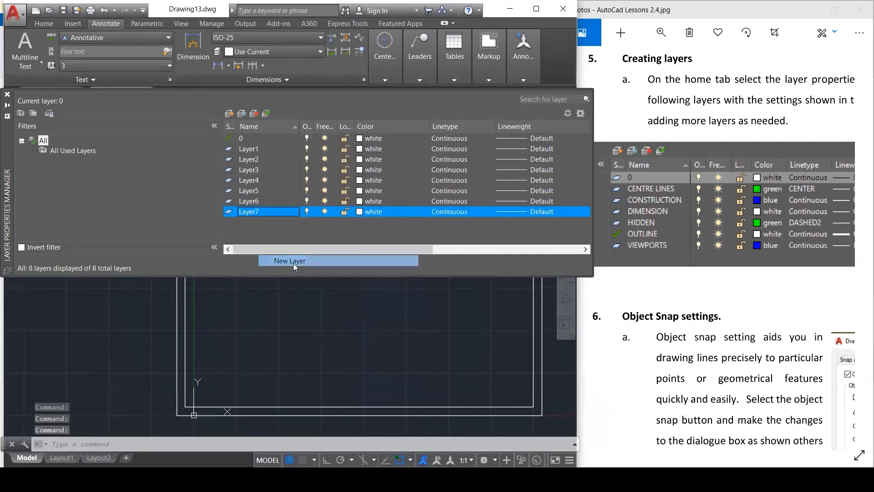
Step: Rename Layer1 as CENTER LINES
left_click(257, 151)
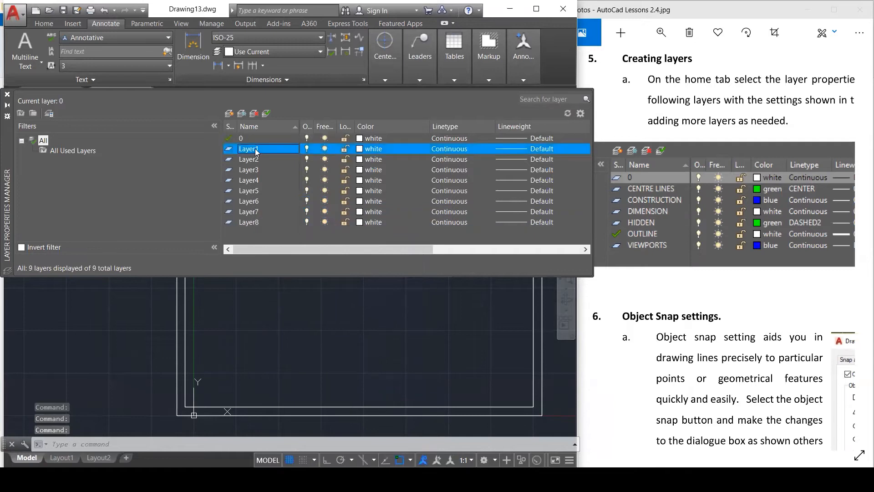
double_click(256, 151)
right_click(256, 153)
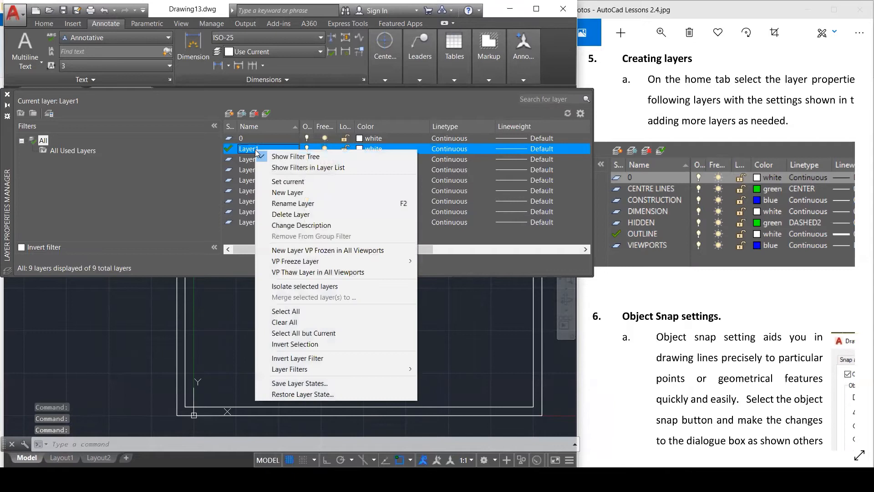
left_click(291, 203)
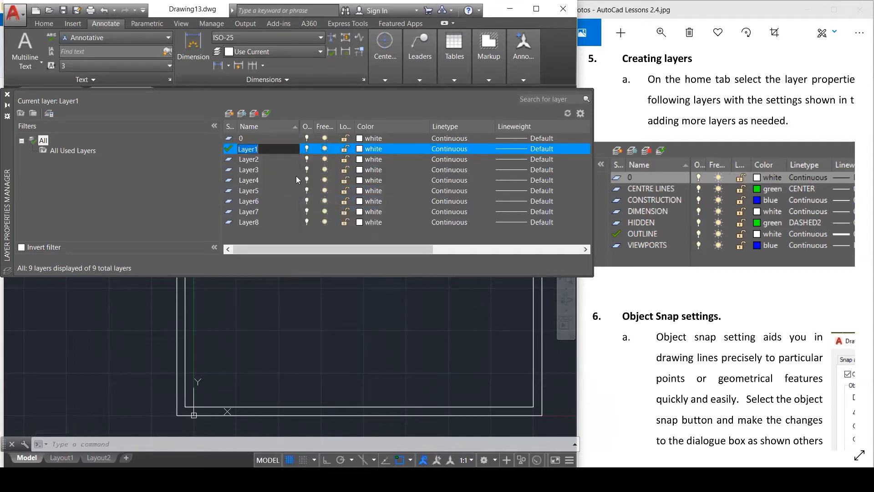
type("CENTER LINES")
Step: Set the CENTER LINES layer's color to red
left_click(747, 134)
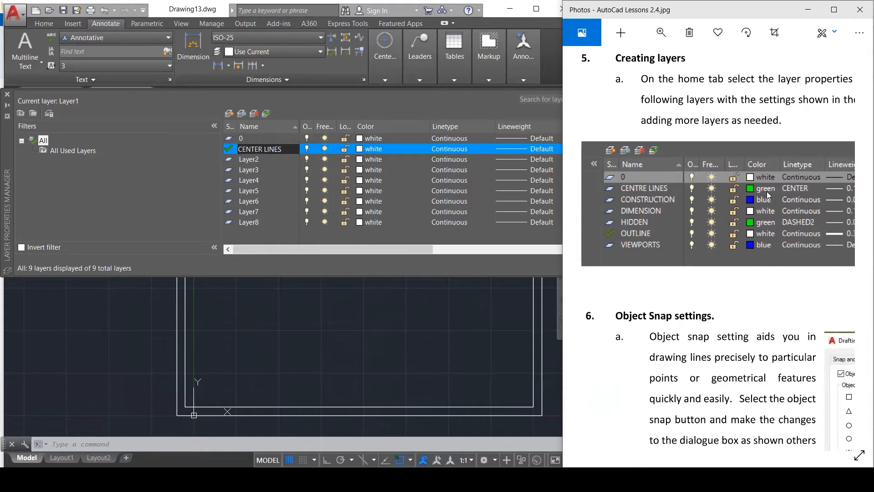
left_click(360, 150)
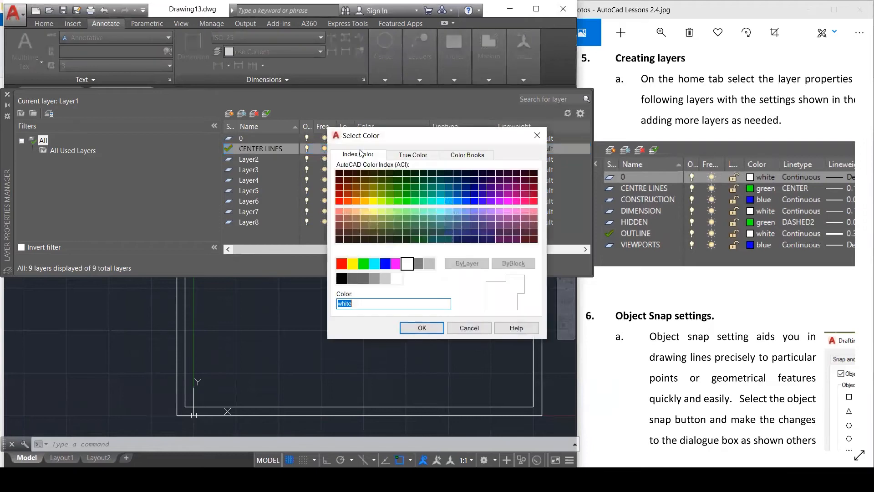
left_click(342, 263)
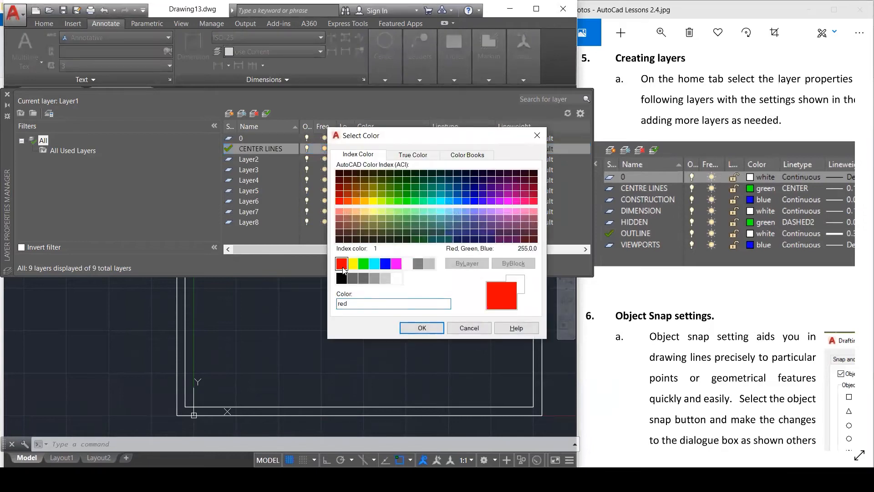
left_click(431, 329)
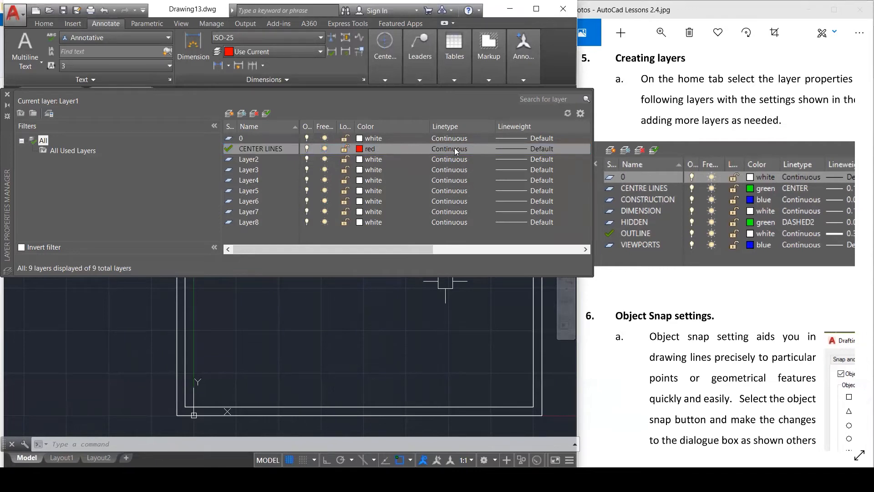
Step: Check the linetype in the instruction table and assign the CENTER linetype to the CENTER LINES layer
left_click_drag(783, 185, 674, 221)
scroll(683, 223, "down", 2)
scroll(692, 219, "up", 2)
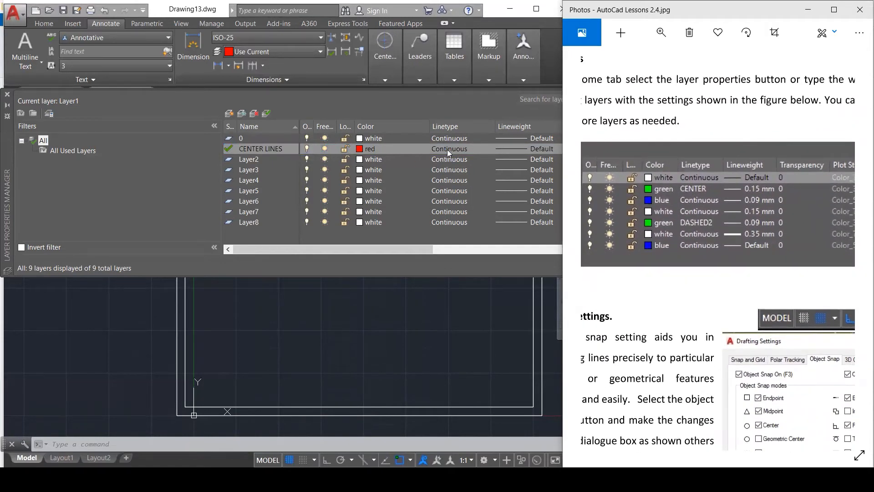
left_click(454, 123)
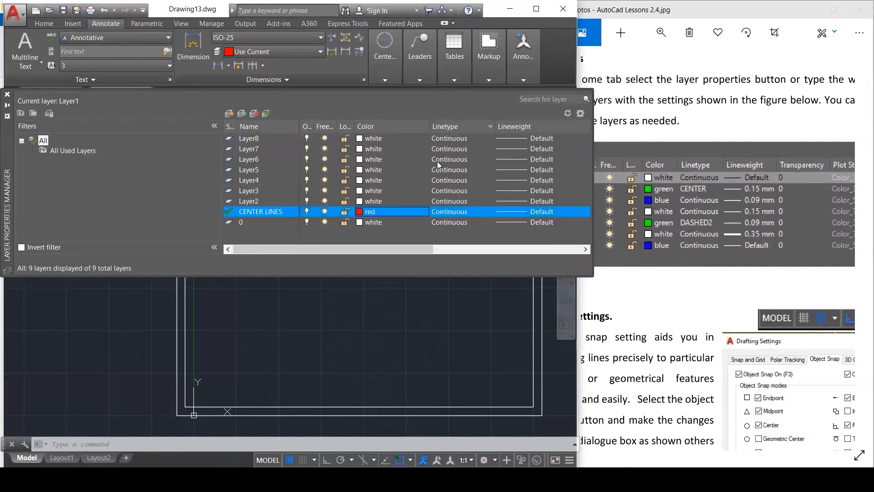
left_click(446, 212)
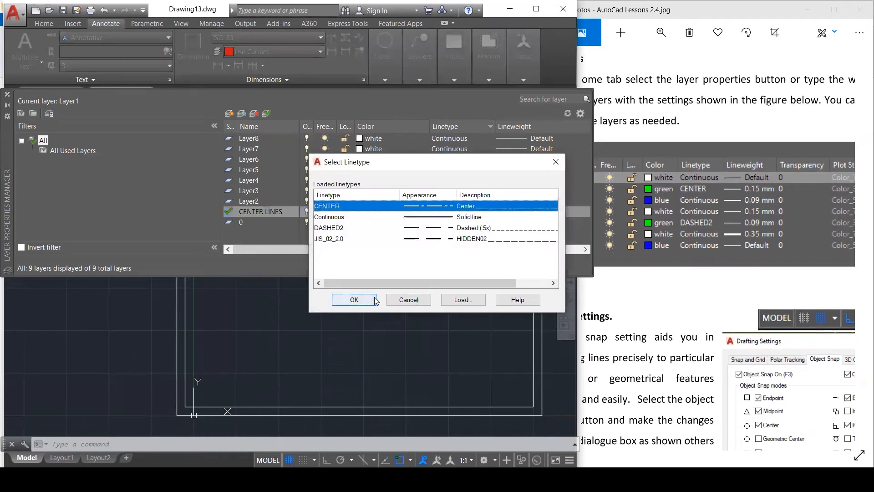
left_click(354, 299)
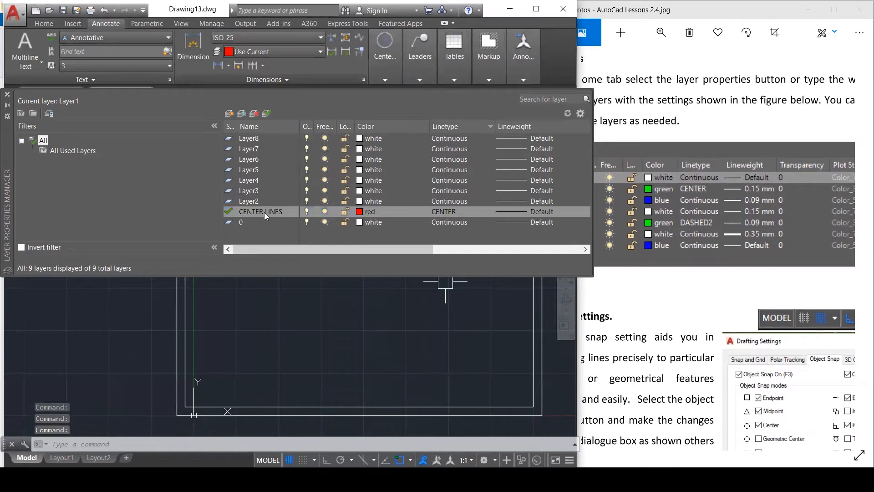
Step: Set the CENTER LINES layer's lineweight to 0.15 mm
left_click(531, 211)
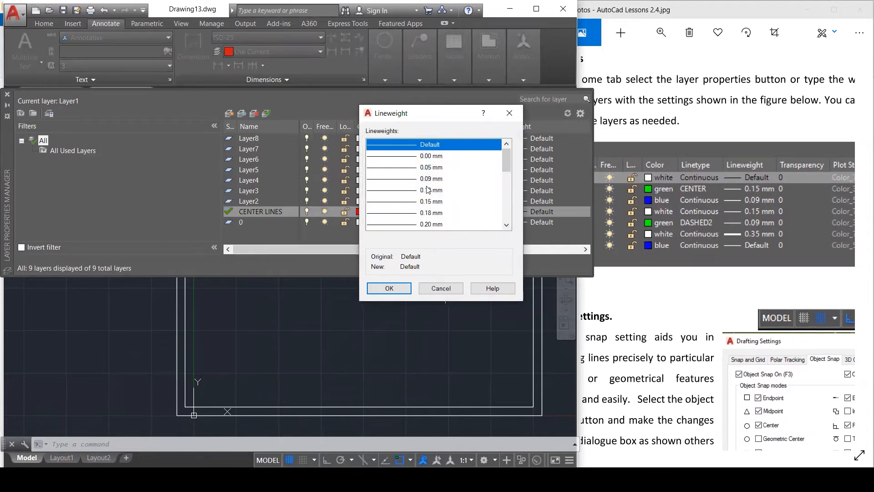
left_click(431, 202)
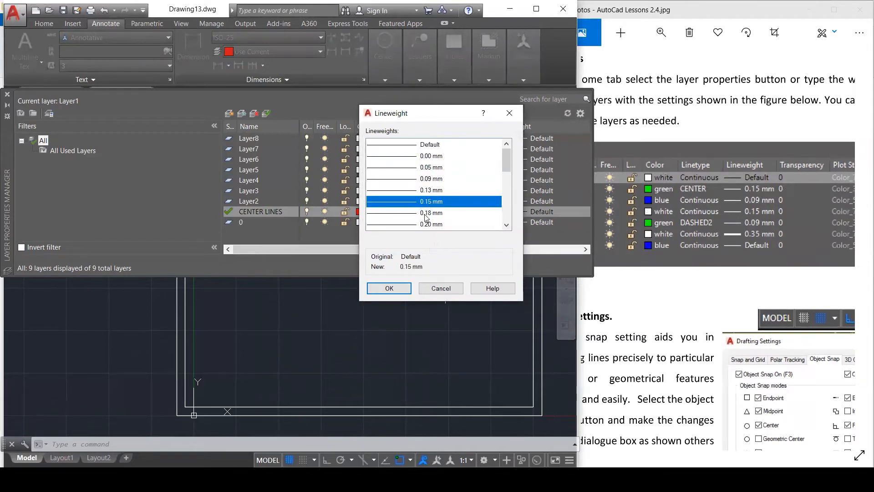
left_click(400, 291)
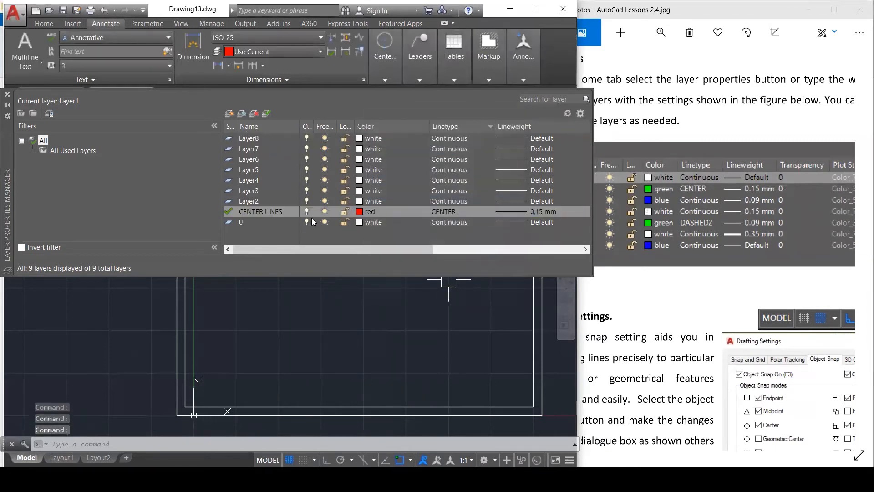
left_click(254, 237)
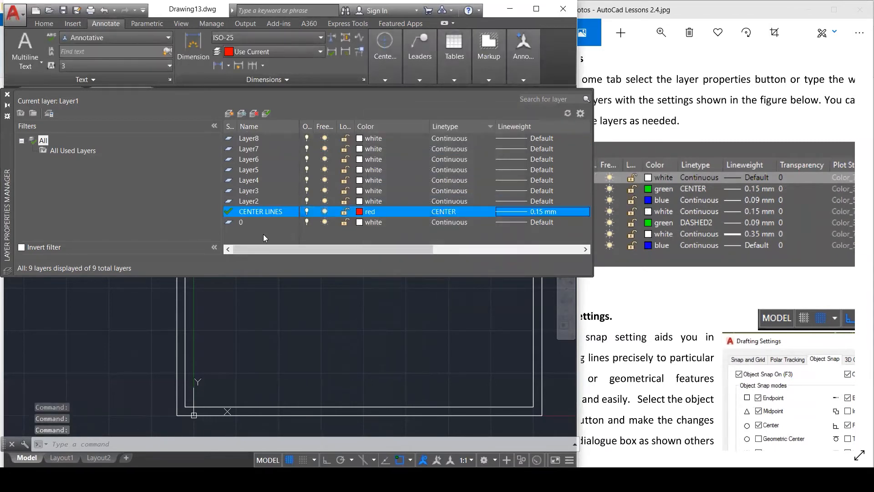
Step: Check the layer names in the instruction table and rename Layer2 as CONSTRUCTION
double_click(257, 201)
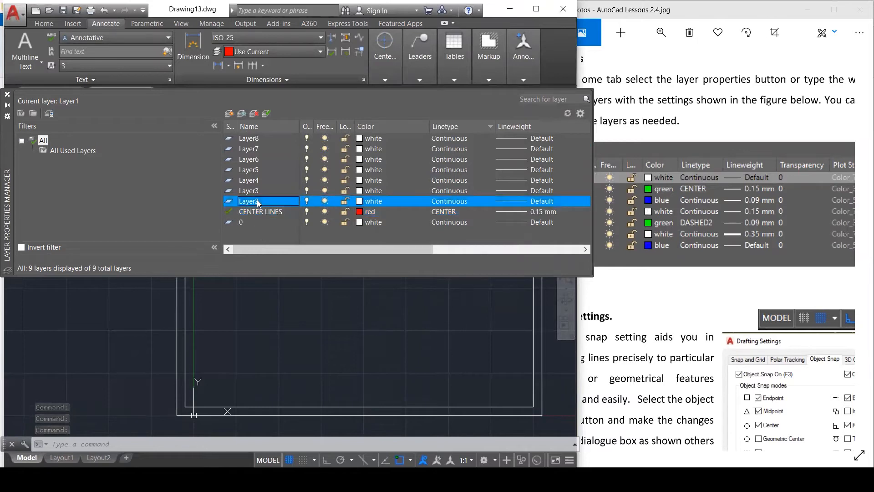
left_click_drag(654, 142, 757, 121)
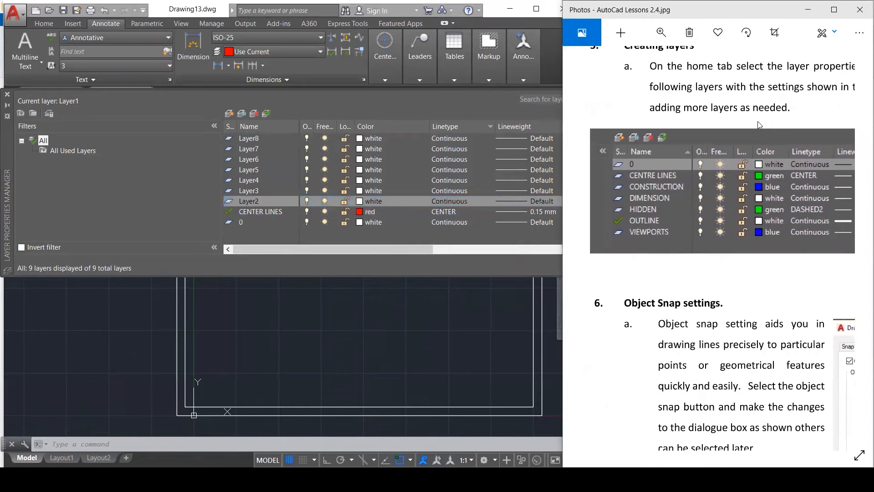
double_click(249, 202)
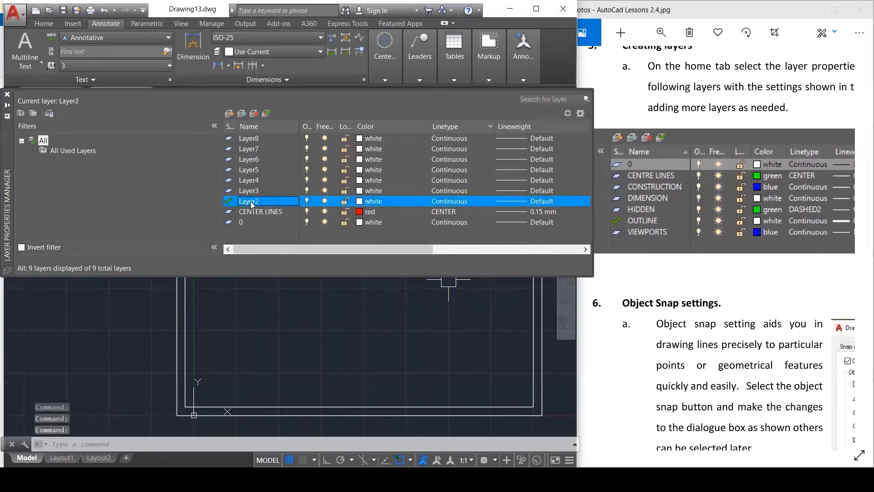
left_click(251, 203)
type("CO")
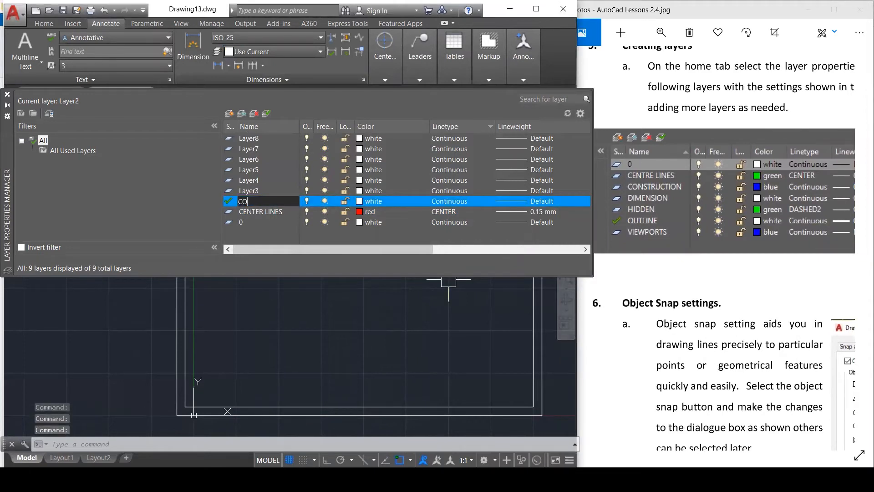
type("NSTRUCTION")
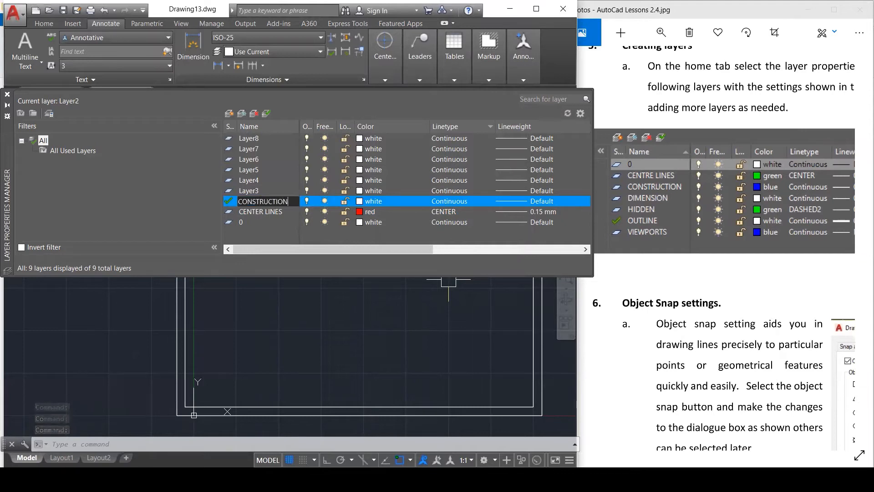
Step: Set the CONSTRUCTION layer's color to yellow
left_click(360, 201)
left_click(360, 202)
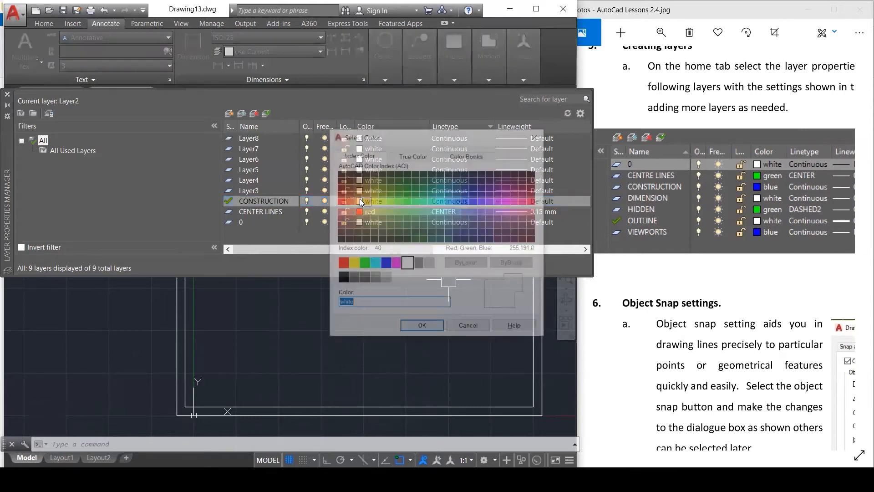
left_click(355, 265)
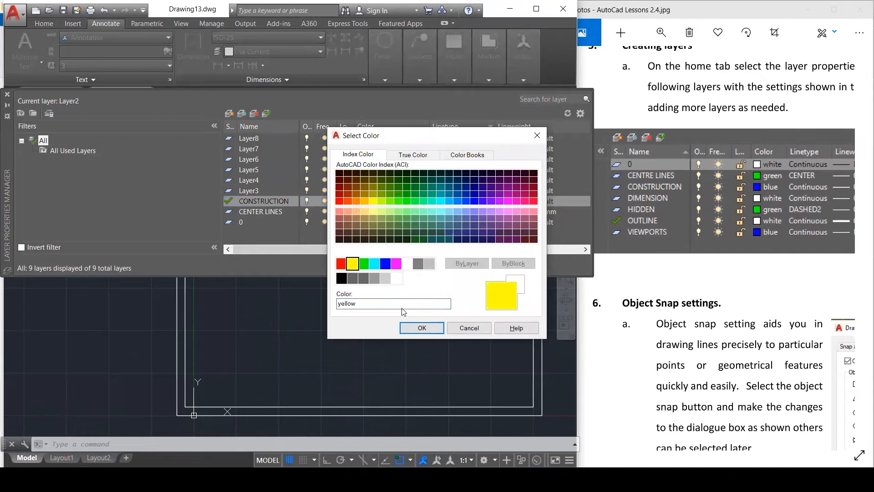
left_click(422, 328)
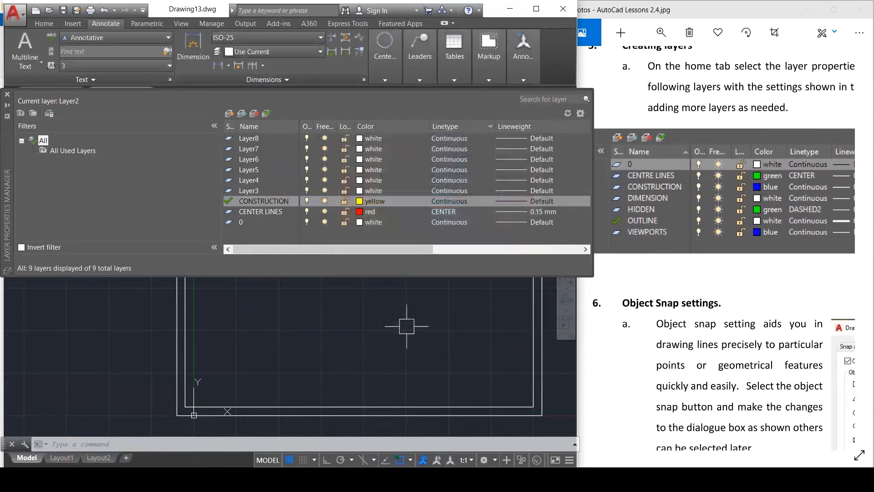
Step: Check the CONSTRUCTION row in the instruction table and set that layer's lineweight to 0.09 mm
left_click(460, 202)
left_click_drag(823, 191, 774, 194)
left_click(411, 300)
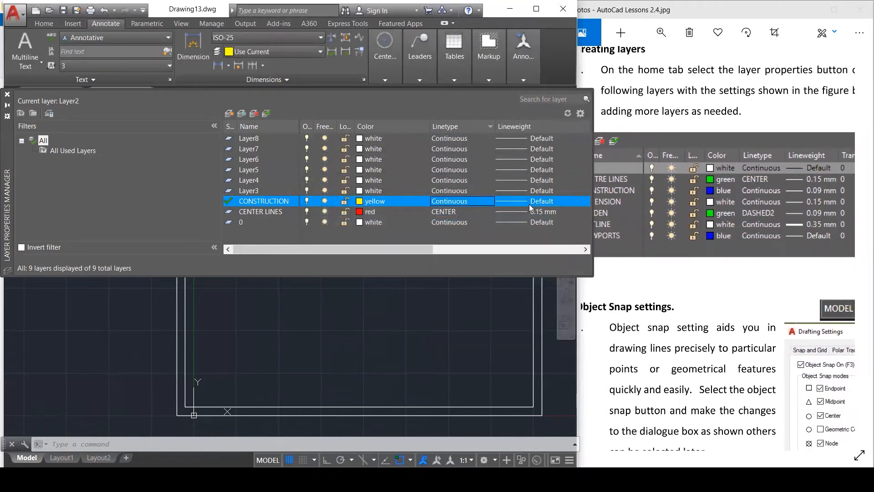
left_click(537, 205)
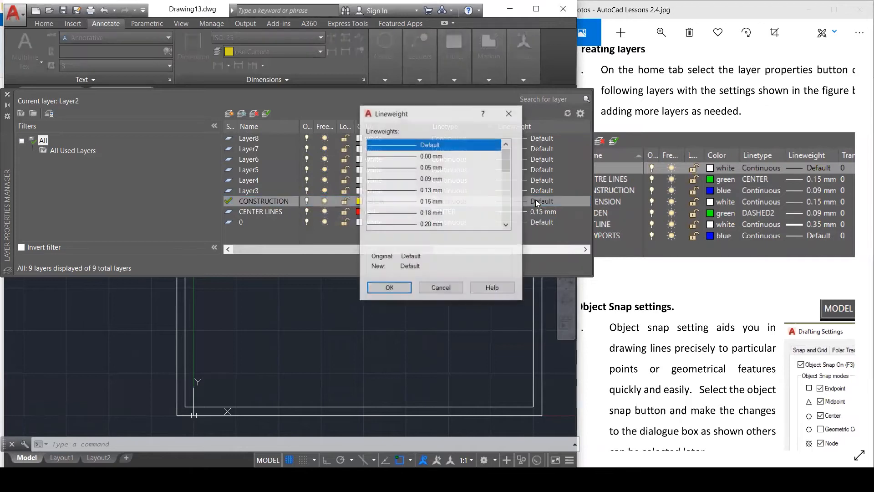
left_click(431, 180)
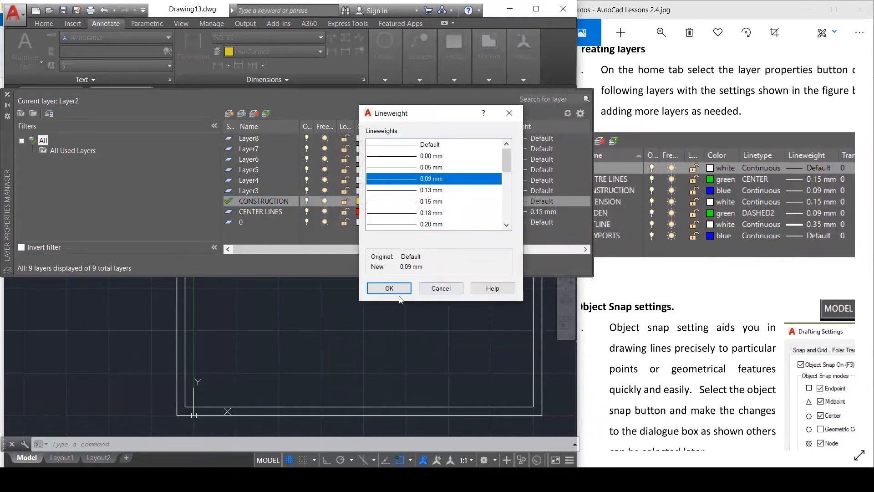
left_click(389, 289)
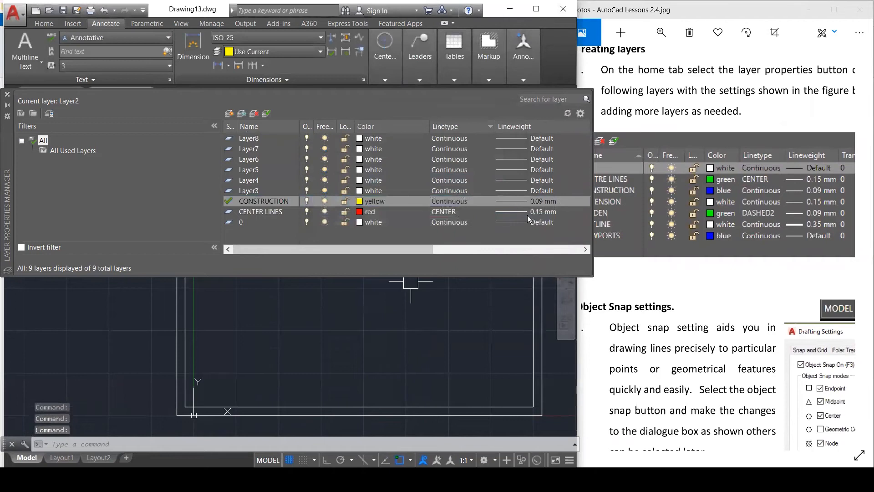
Step: Bring the full layer table in the instructions into view and rename Layer3 as DIMENSION
left_click(652, 181)
left_click(247, 191)
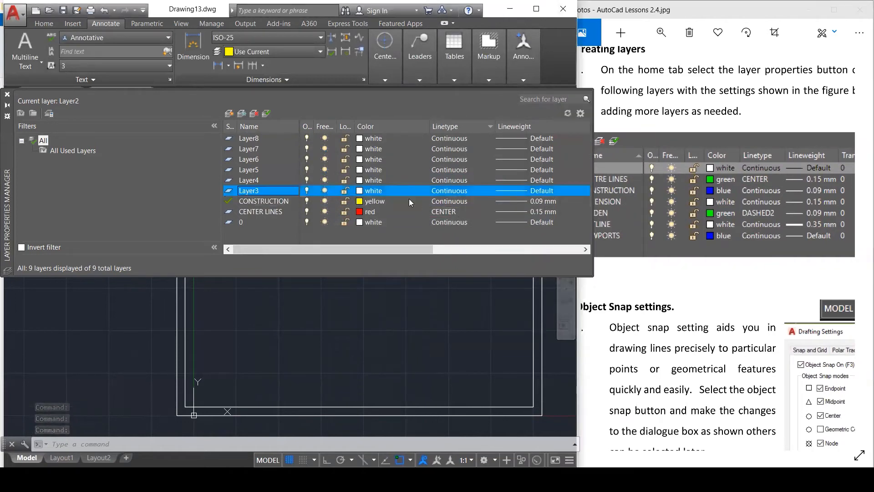
left_click(667, 198)
left_click_drag(667, 197, 729, 179)
left_click(662, 32)
left_click_drag(615, 62, 612, 66)
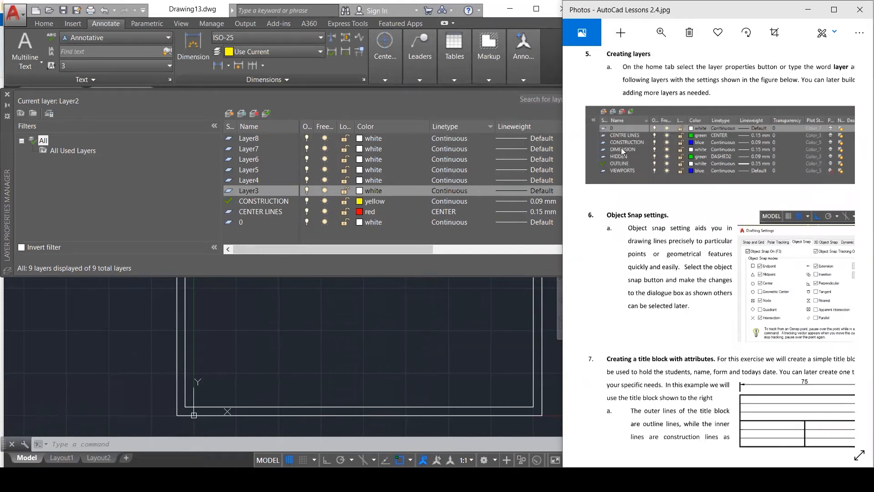
left_click(255, 191)
double_click(255, 191)
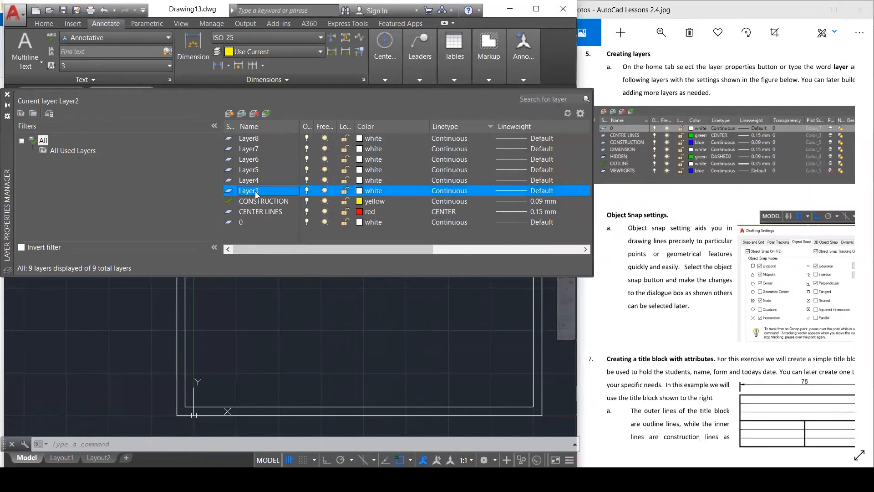
type("DIM")
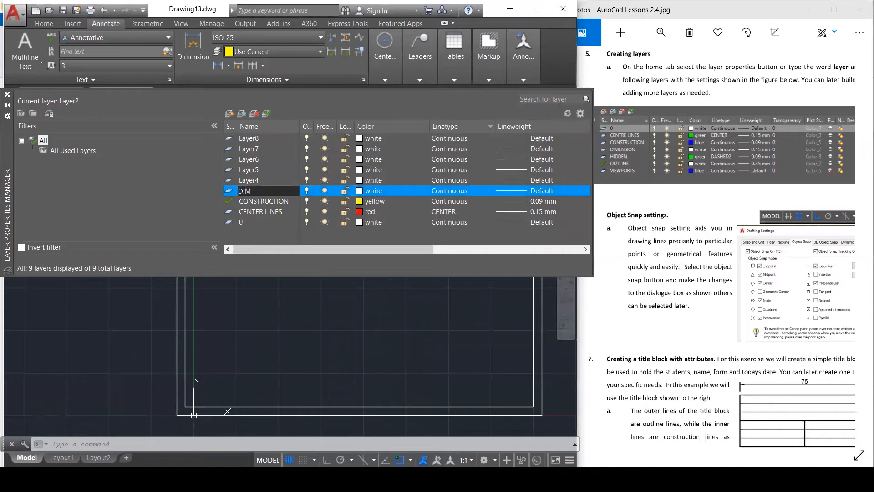
type("ENSION")
Step: Set the DIMENSION layer's color to green and its lineweight to 0.15 mm
left_click(359, 192)
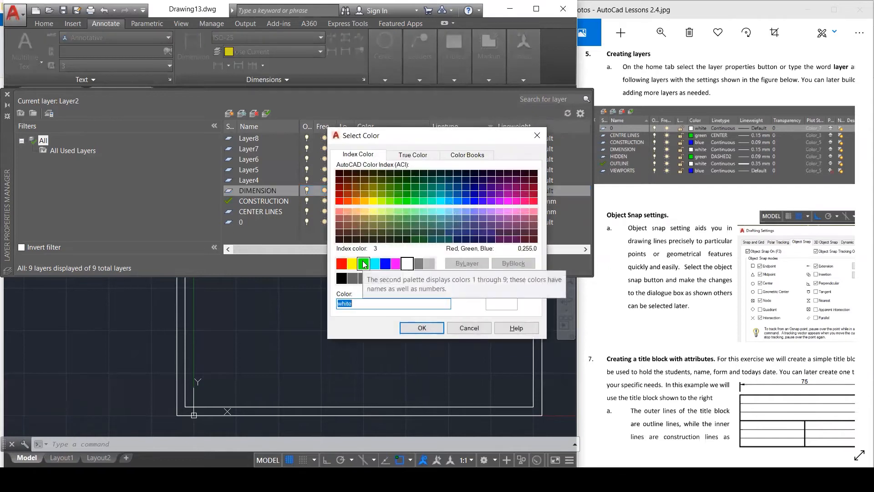
left_click(363, 264)
left_click(411, 329)
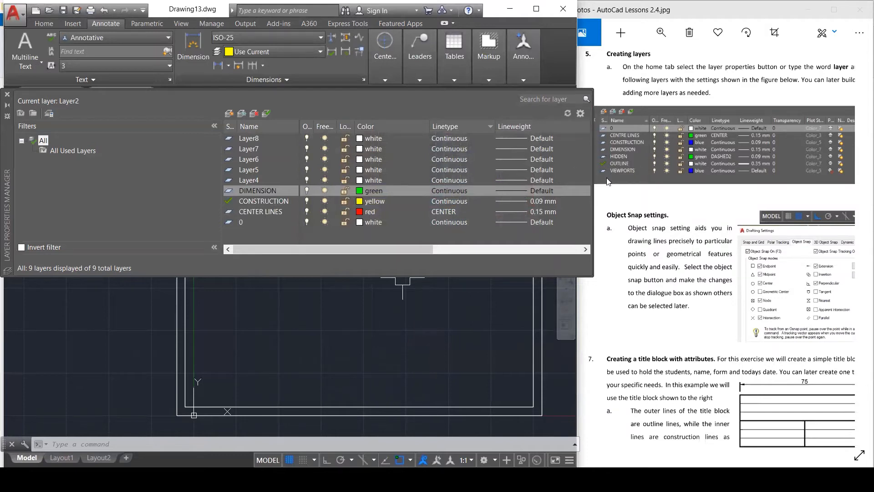
left_click(539, 189)
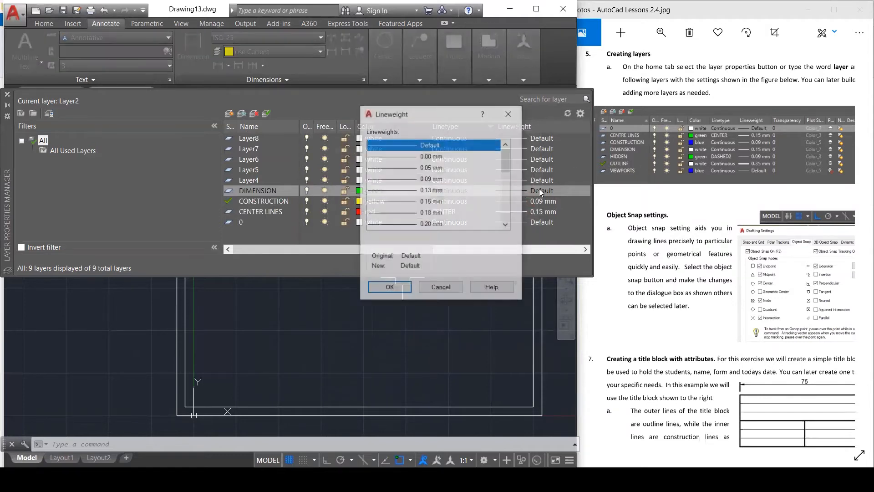
left_click(406, 204)
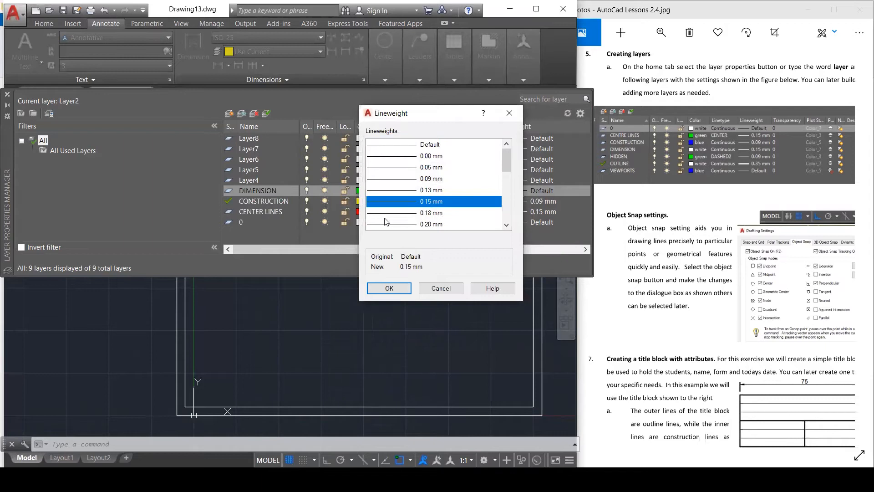
left_click(387, 288)
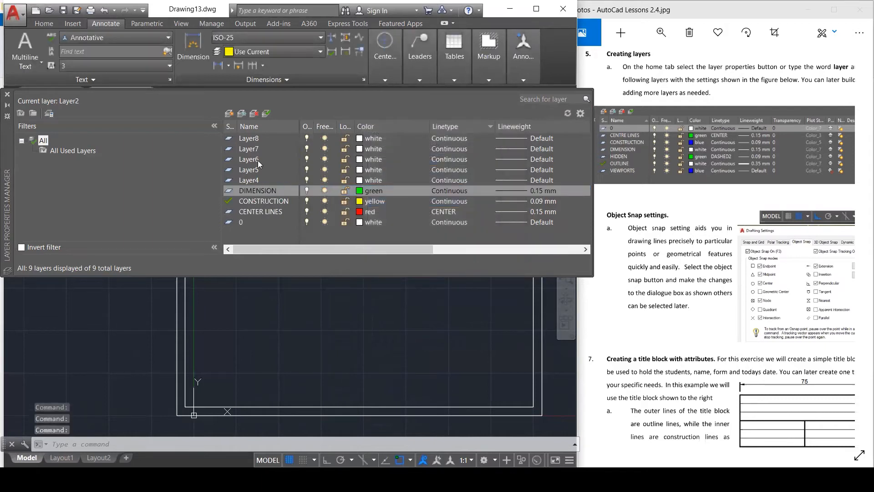
Step: Rename Layer4 as HIDDEN and set its color to red
left_click(243, 180)
left_click(244, 180)
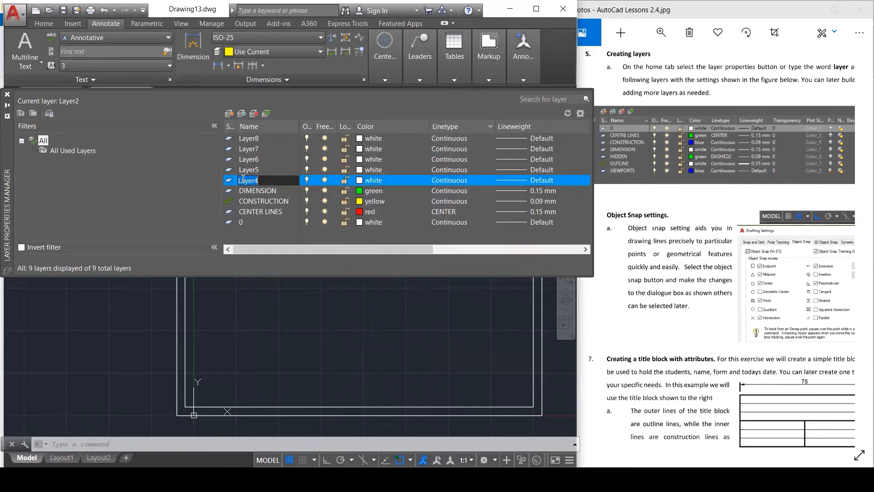
type("HIDDEN")
left_click(375, 182)
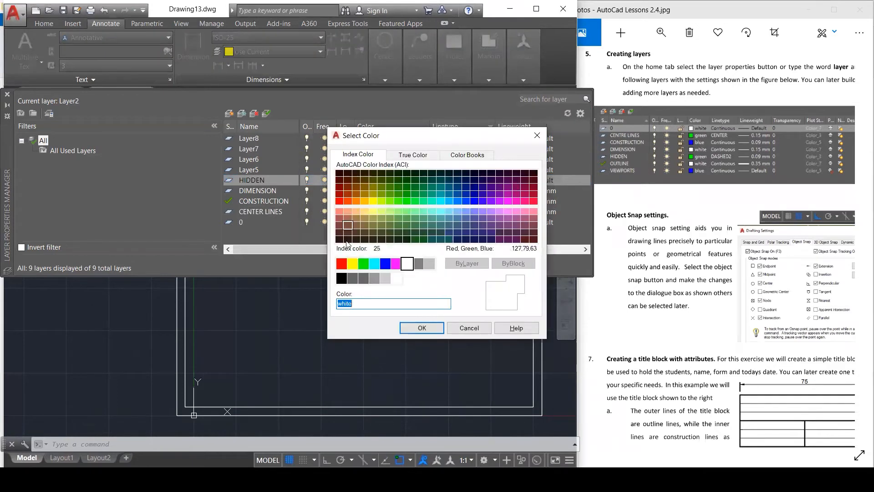
left_click(342, 268)
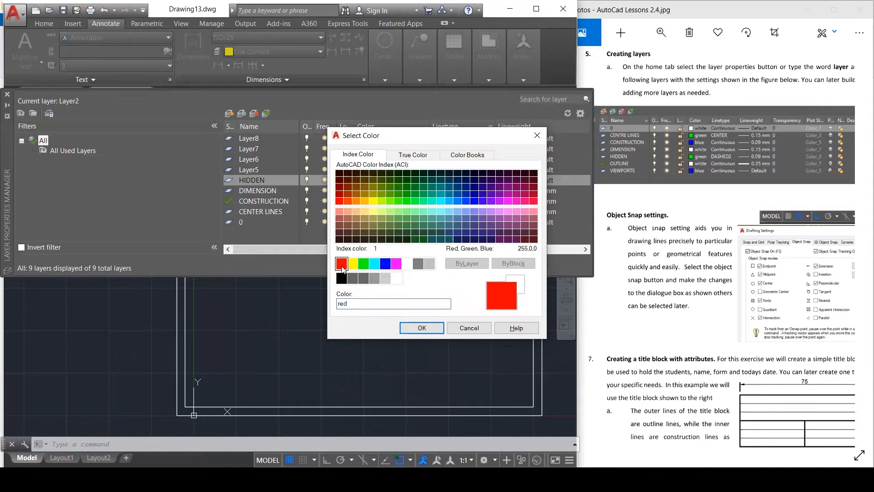
left_click(409, 327)
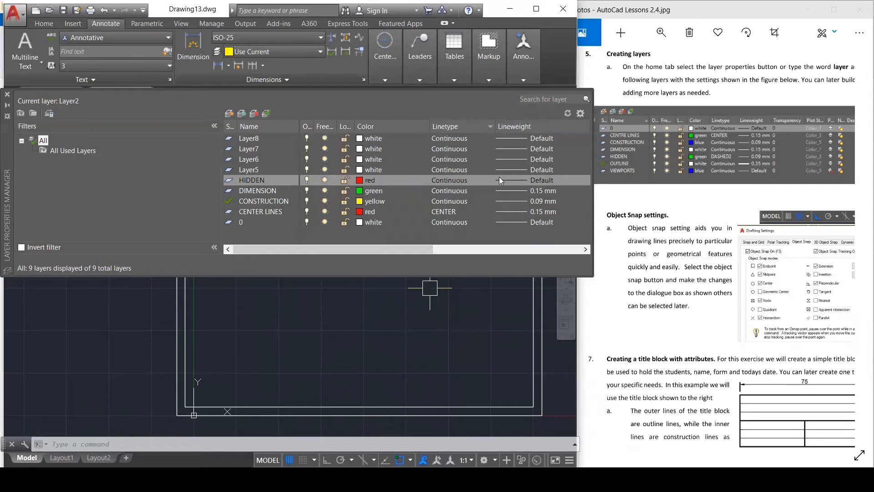
Step: Assign the DASHED2 linetype and a 0.09 mm lineweight to the HIDDEN layer
left_click(452, 180)
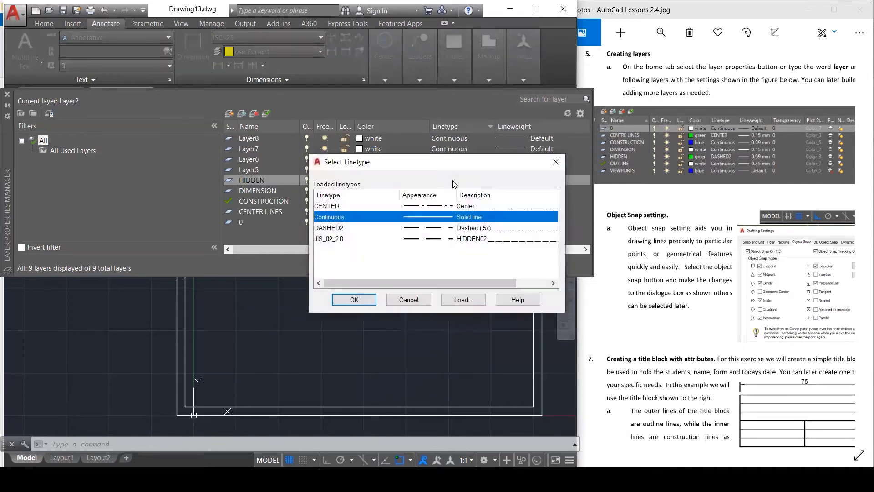
left_click(437, 206)
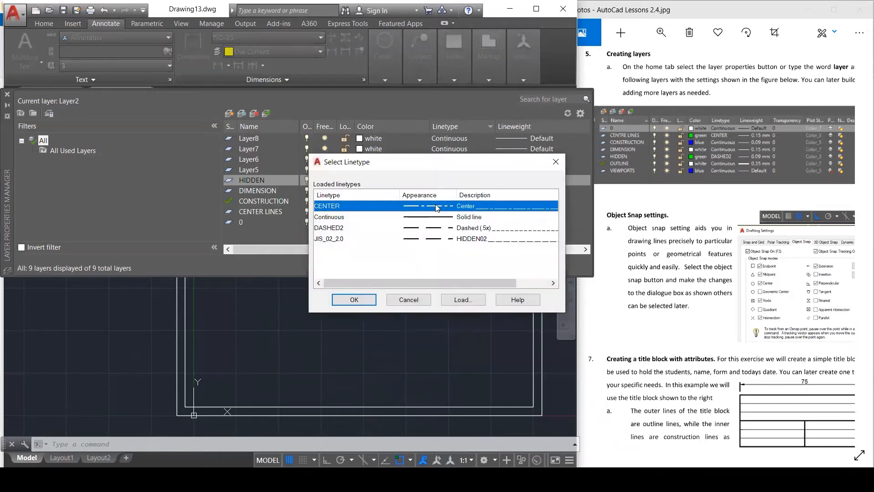
left_click(428, 229)
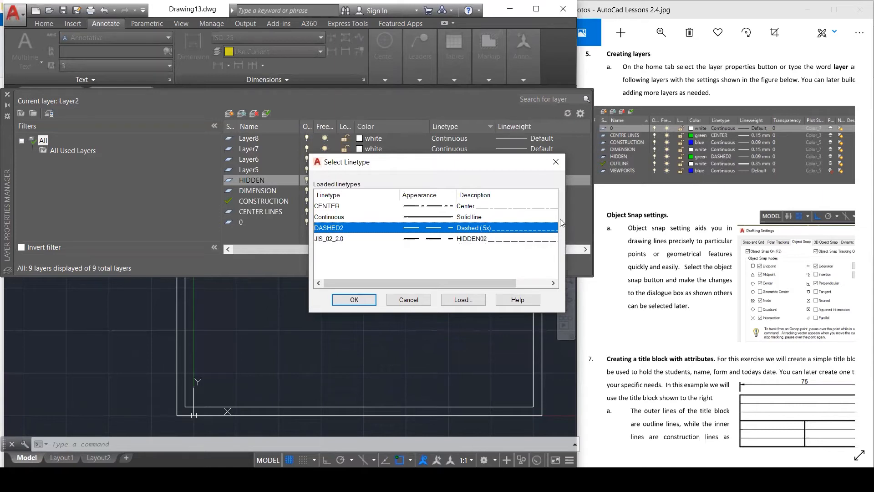
left_click(367, 299)
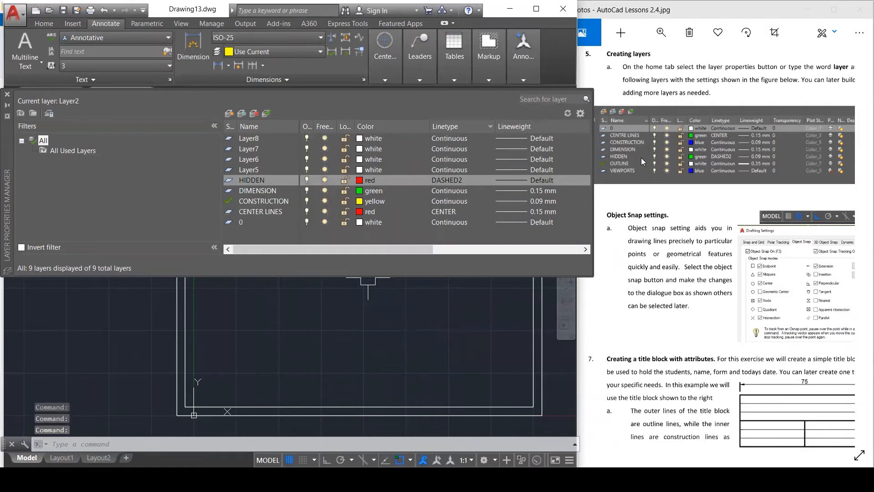
left_click(542, 179)
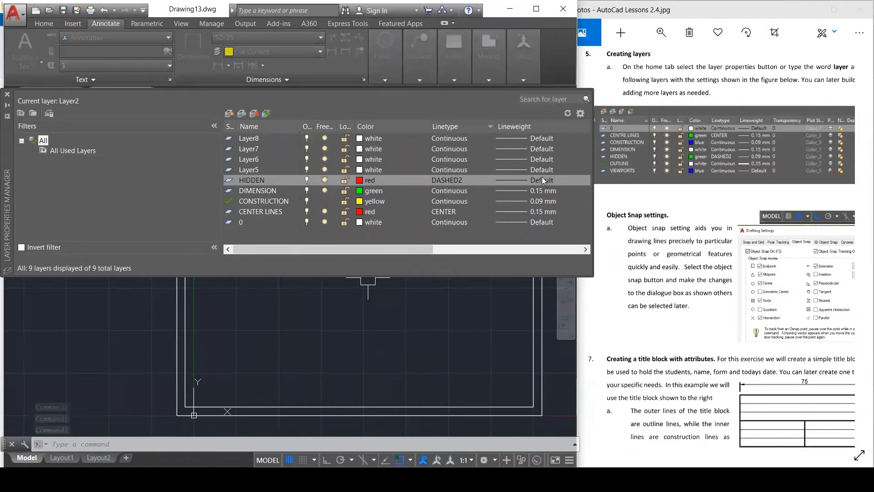
left_click(435, 179)
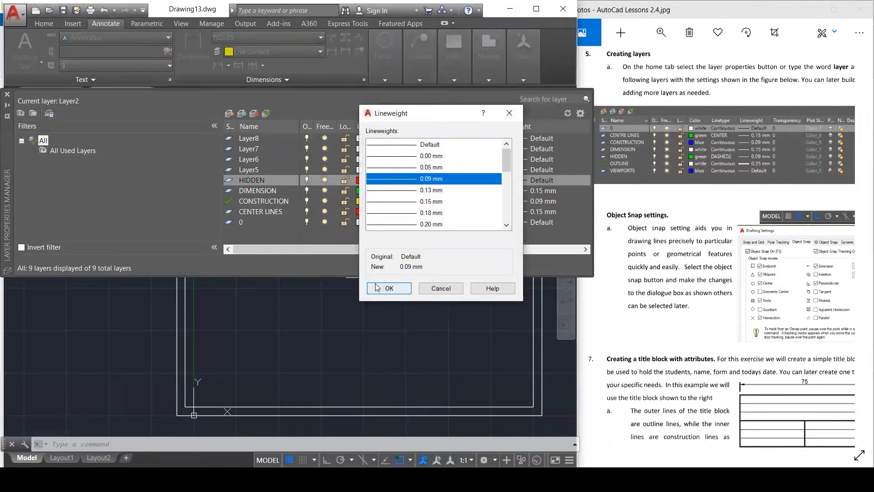
left_click(377, 288)
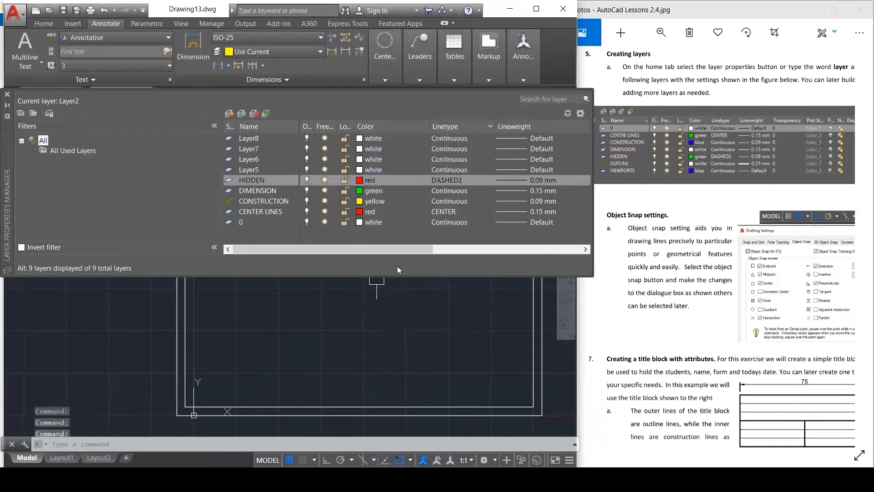
Step: Rename Layer5 as OUTLINE
left_click(251, 169)
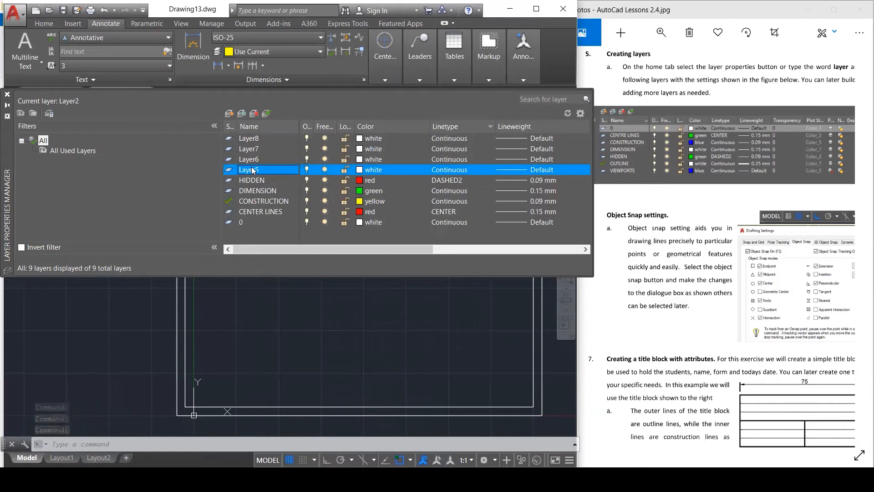
double_click(253, 170)
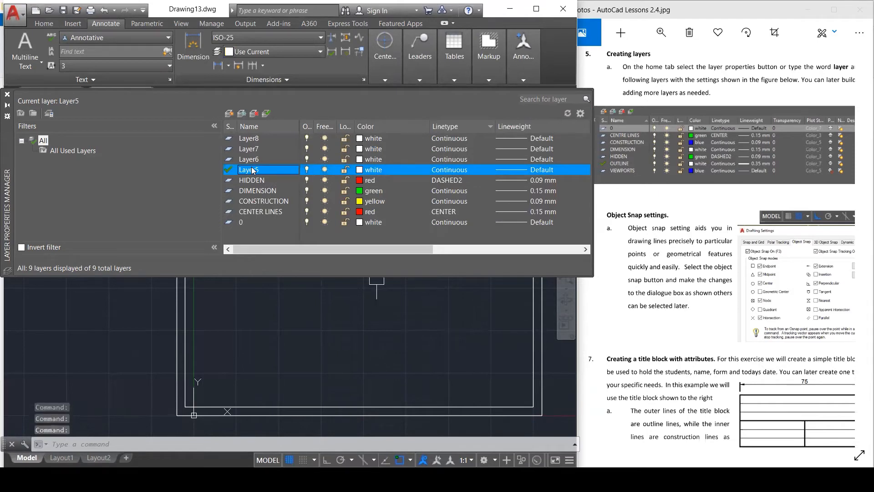
type("OUTLINE")
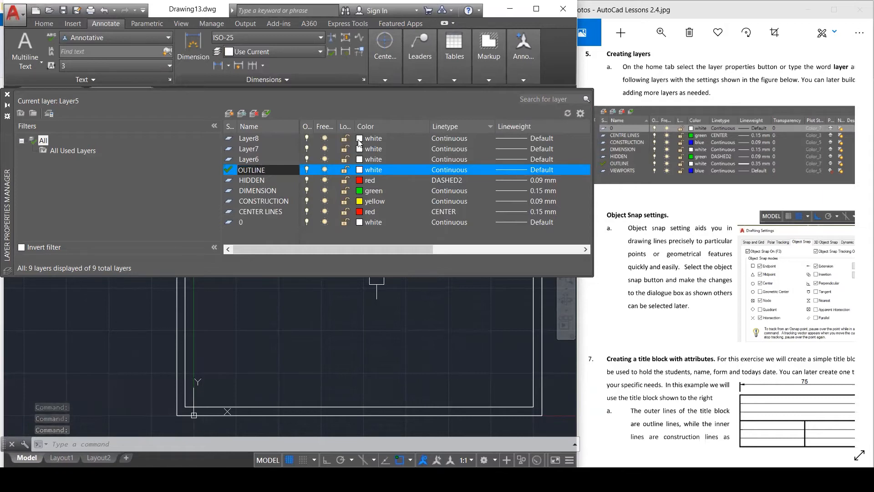
Step: Set the OUTLINE layer's color to index color 11
left_click(361, 170)
left_click(361, 171)
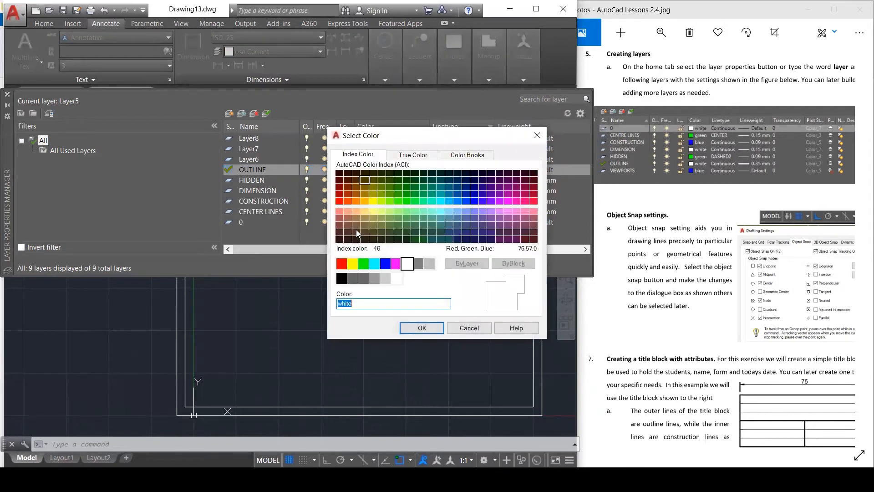
left_click(338, 211)
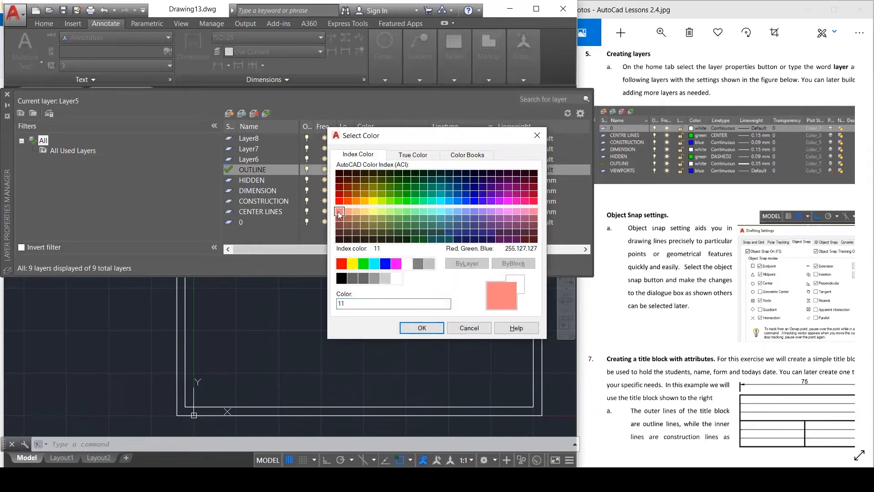
left_click(420, 328)
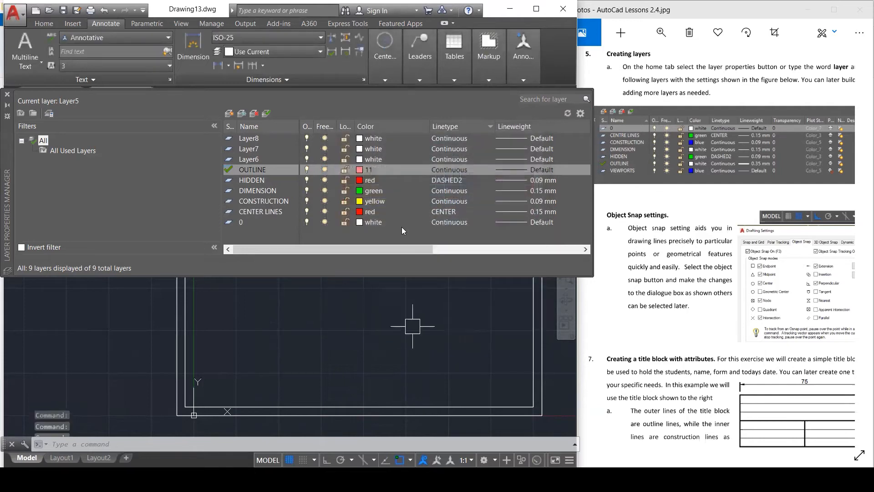
Step: Keep the Continuous linetype for the OUTLINE layer and set its lineweight to 0.35 mm
left_click(441, 169)
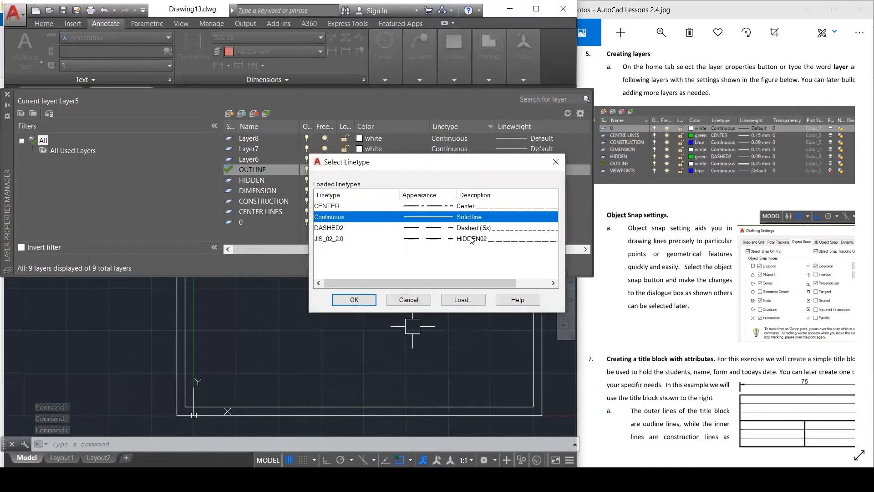
left_click(354, 300)
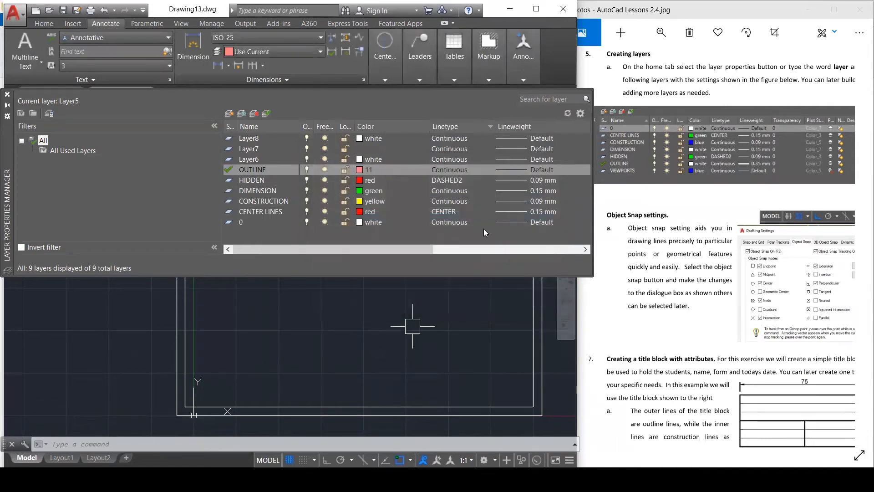
left_click(546, 169)
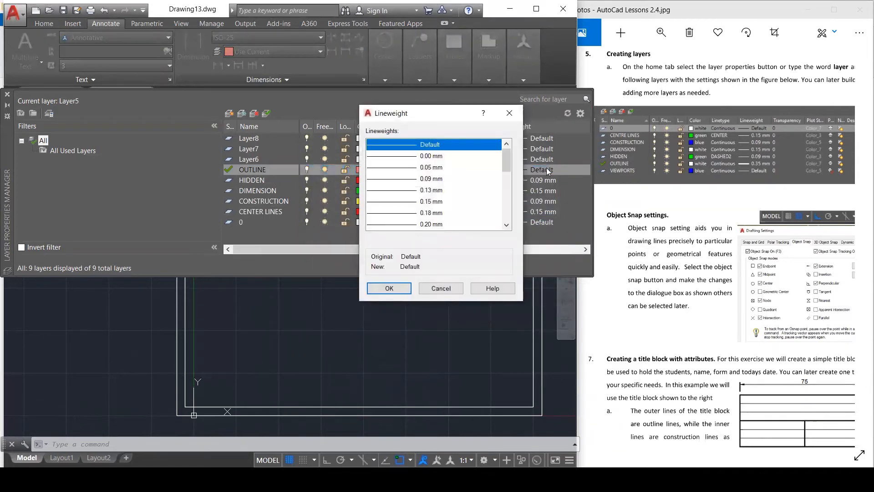
left_click(441, 216)
scroll(441, 217, "down", 2)
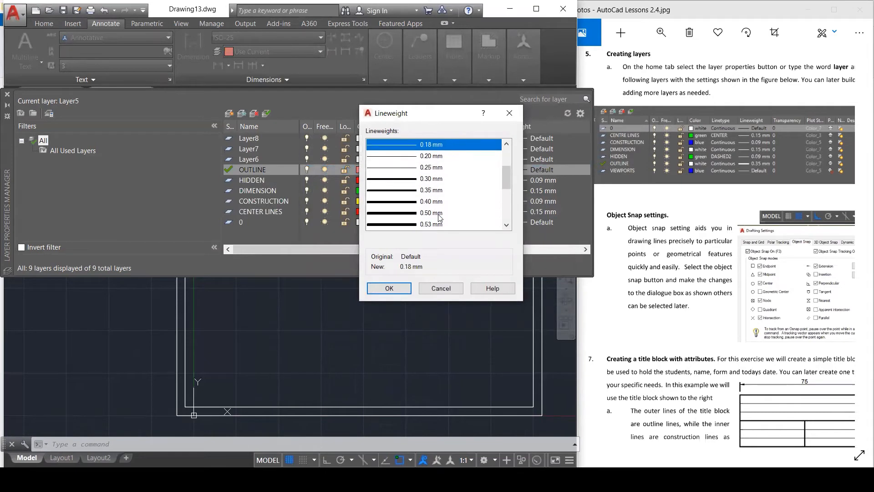
left_click(430, 190)
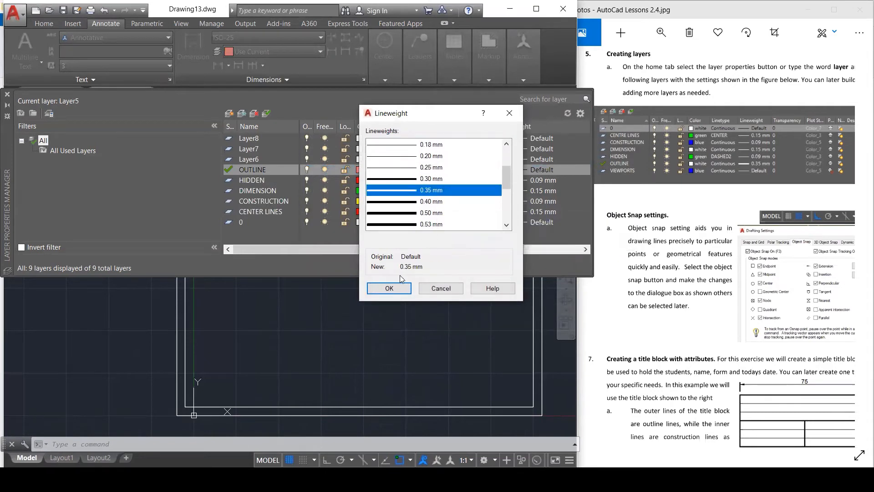
left_click(390, 288)
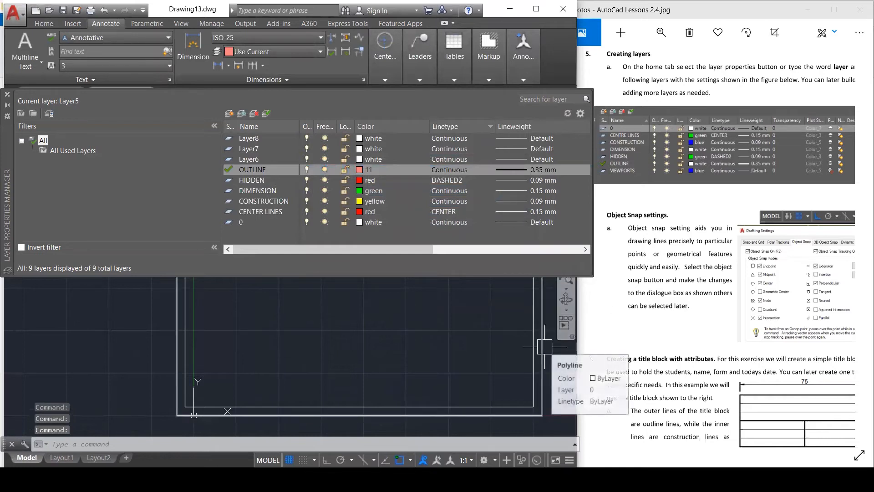
Step: Rename Layer6 as TEXT and set its color to magenta
double_click(256, 160)
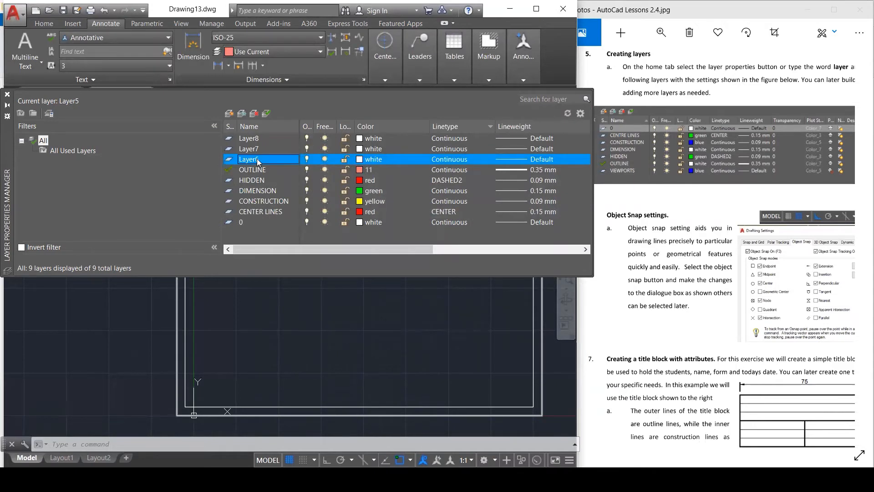
double_click(257, 159)
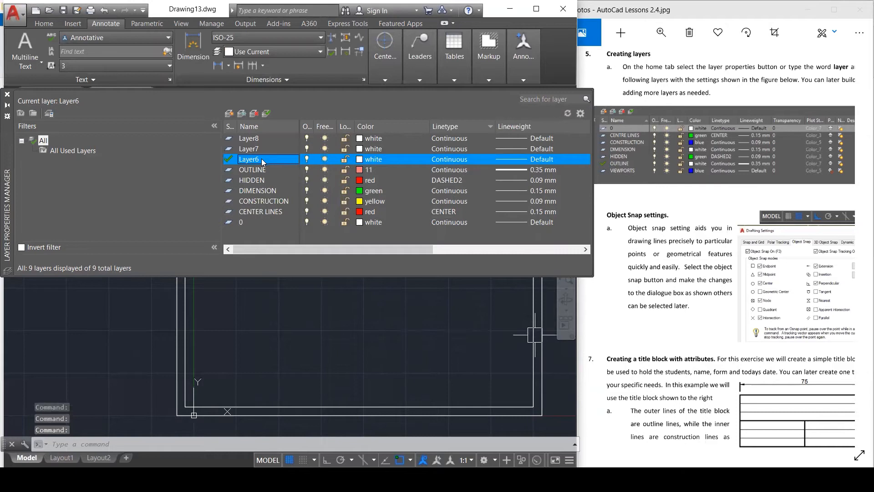
type("TEXT")
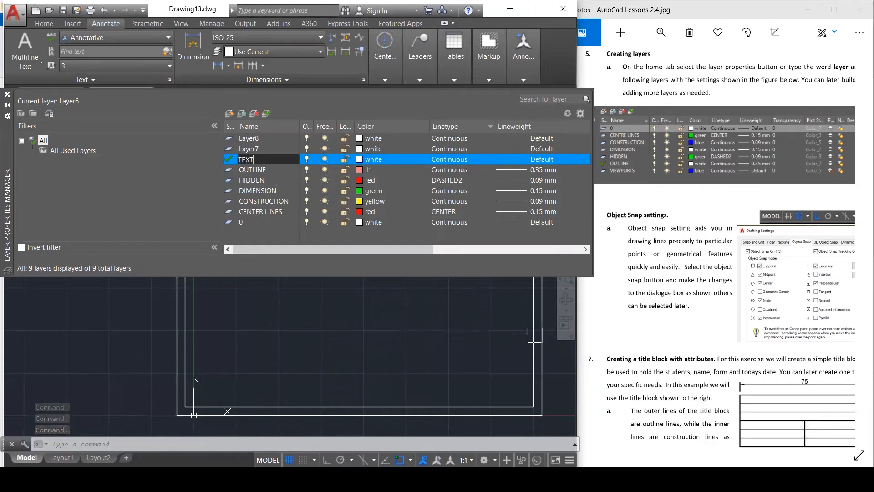
key("Return")
left_click(361, 160)
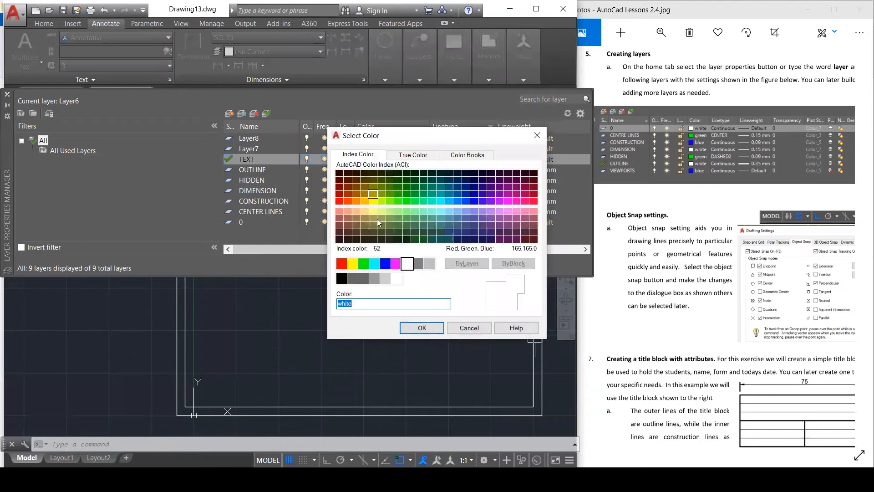
left_click(396, 263)
left_click(422, 328)
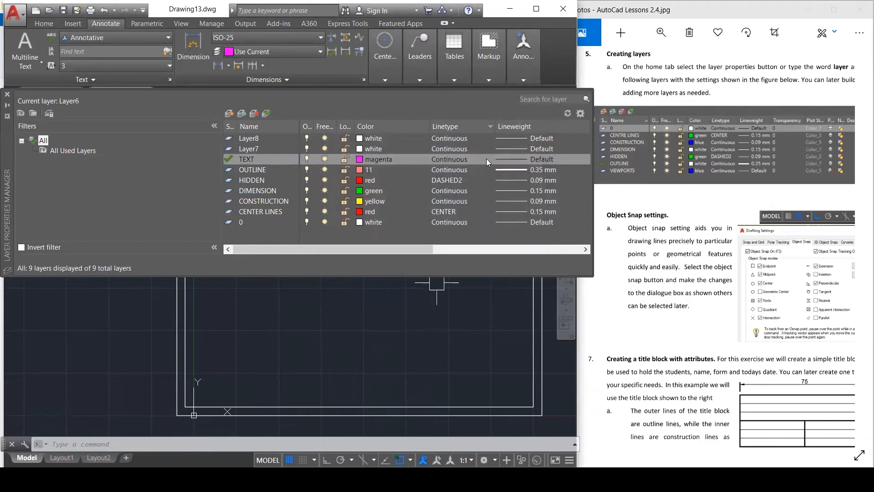
Step: Set the TEXT layer's lineweight to 0.15 mm
left_click(550, 160)
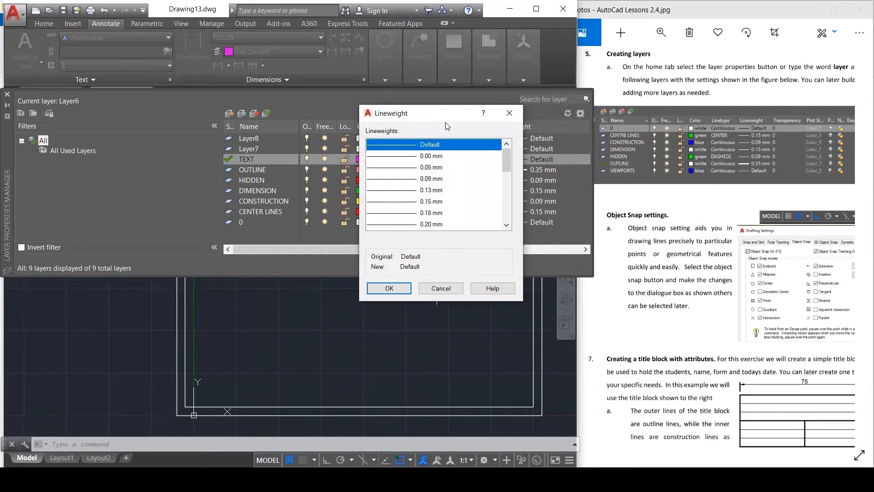
left_click_drag(448, 126, 461, 215)
left_click(438, 290)
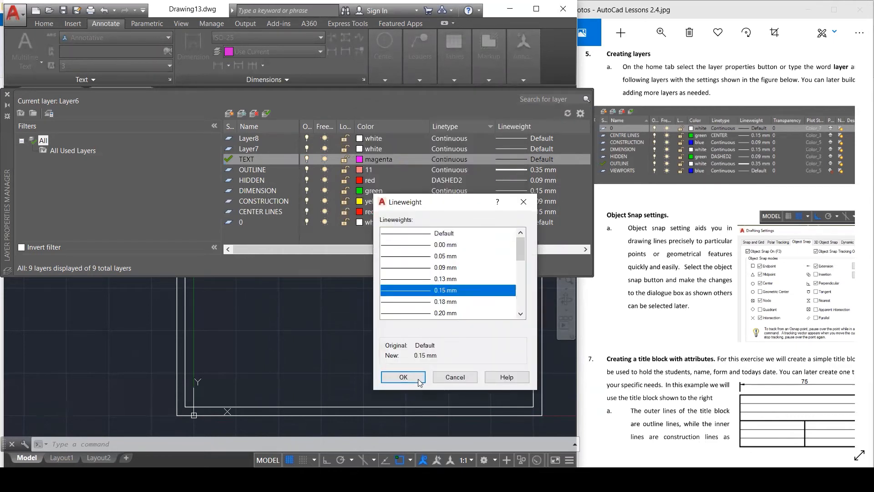
left_click(403, 377)
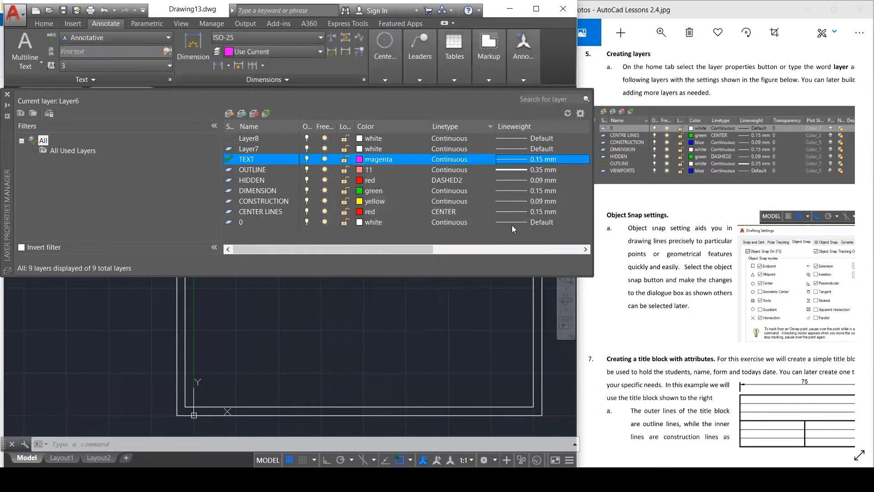
Step: Rename Layer7 as HATCH and set its color to index color 8
double_click(255, 149)
left_click(256, 149)
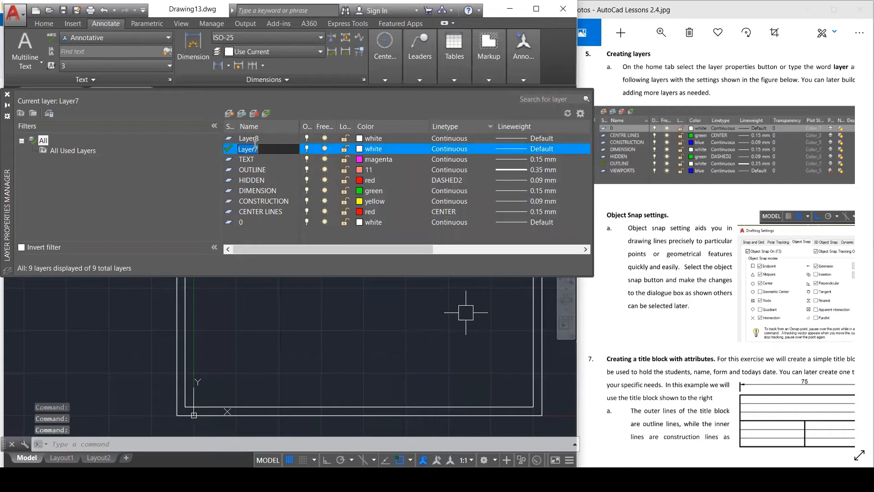
type("HATCH")
left_click(359, 149)
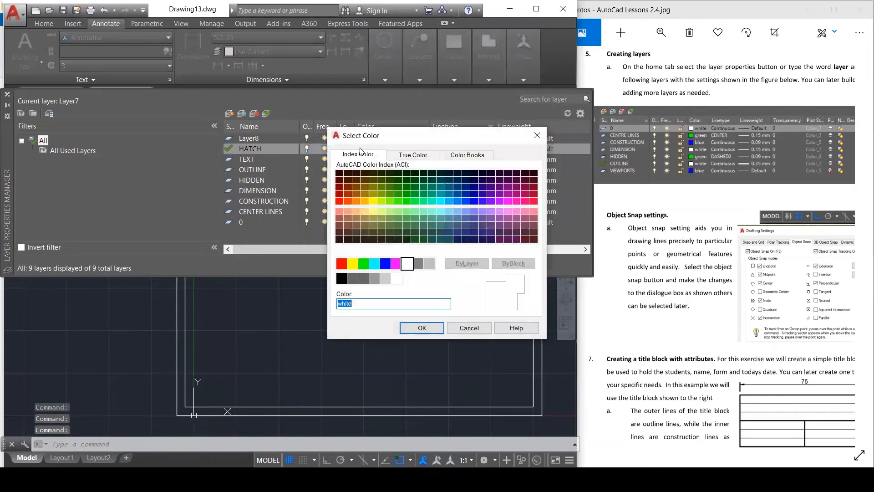
left_click(419, 264)
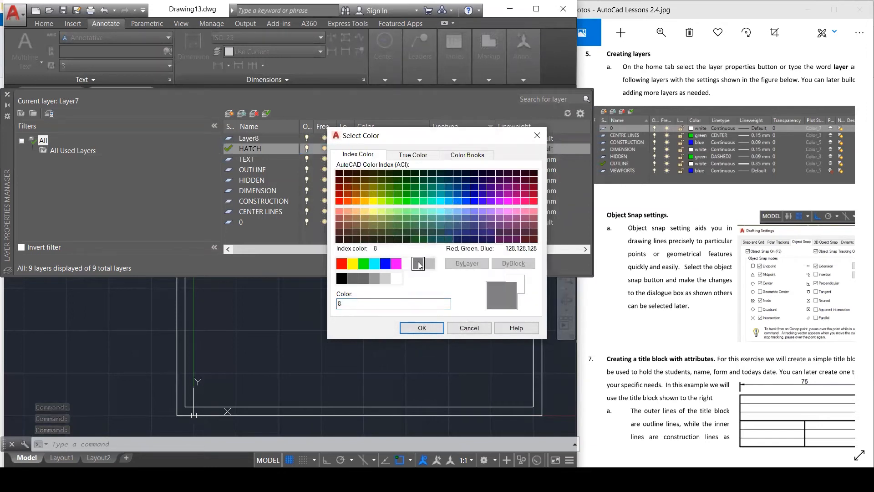
left_click(421, 328)
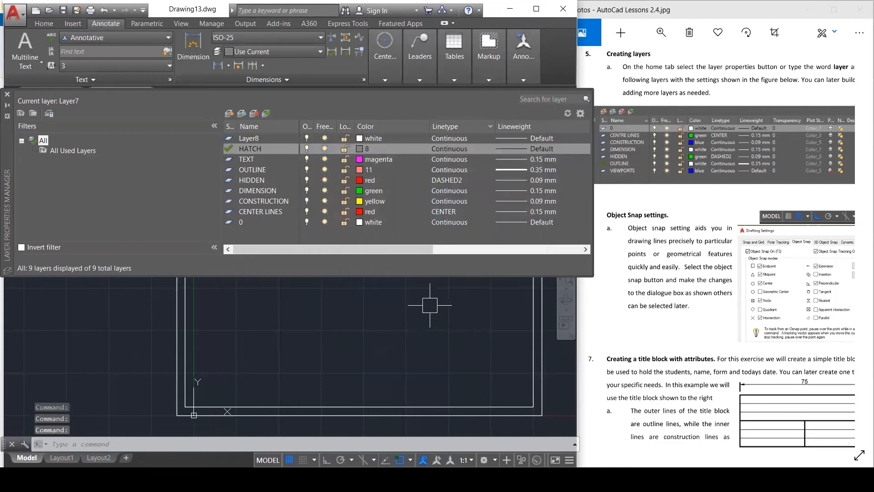
Step: Set the HATCH layer's lineweight to 0.09 mm
left_click(547, 149)
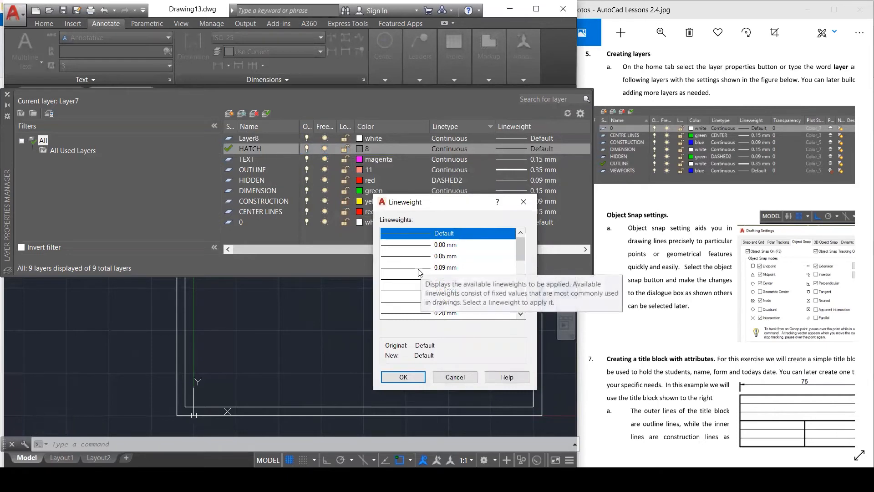
left_click(419, 269)
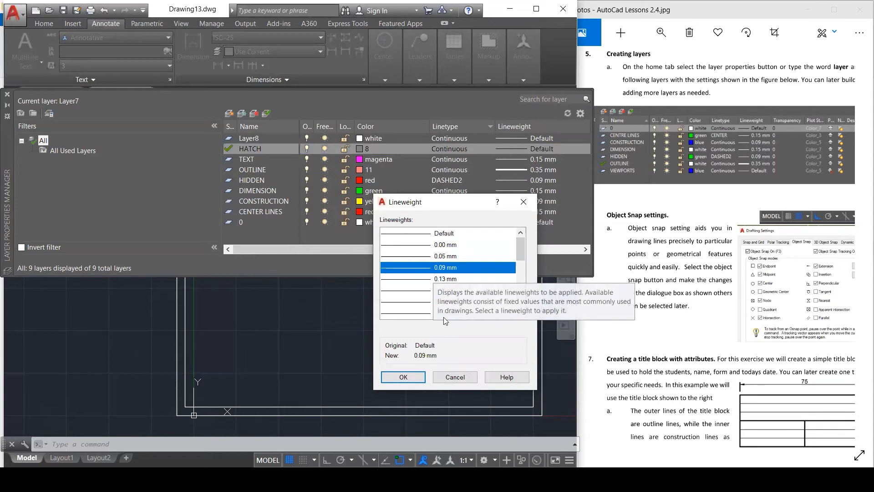
left_click(402, 378)
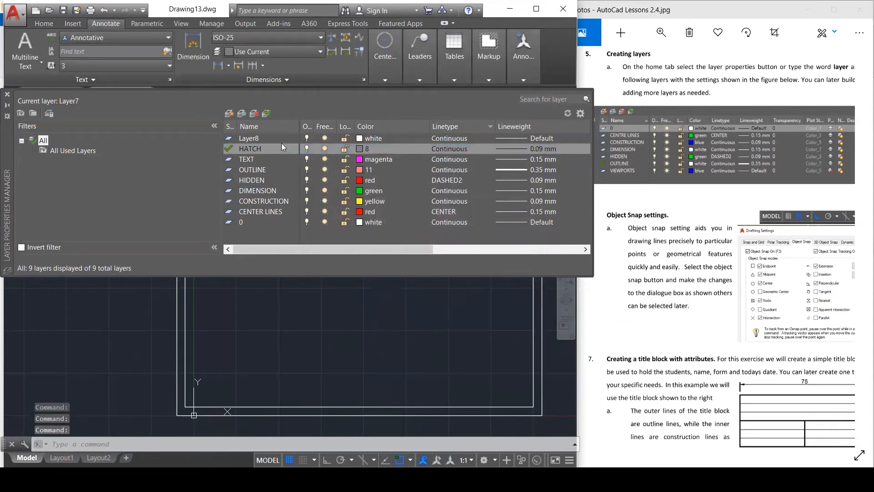
Step: Rename Layer8 as VIEWPORT and set its color to blue, leaving its lineweight at Default
left_click(255, 138)
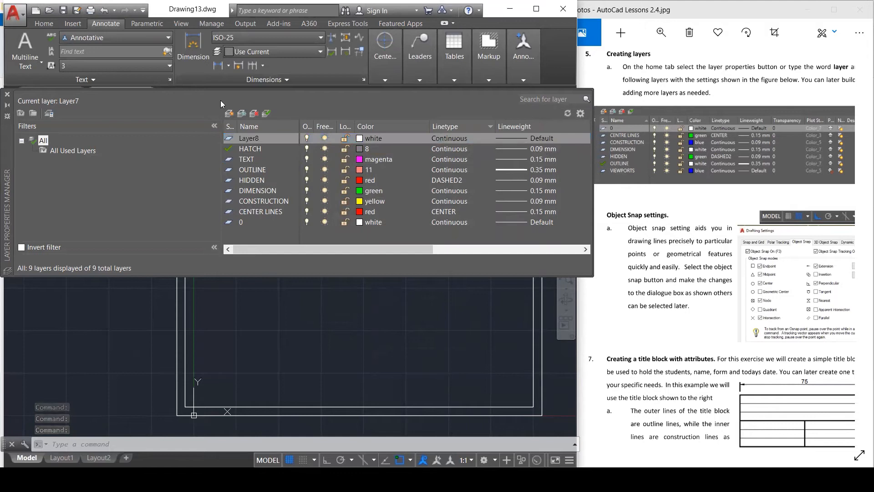
left_click(253, 139)
type("VIEWPORT")
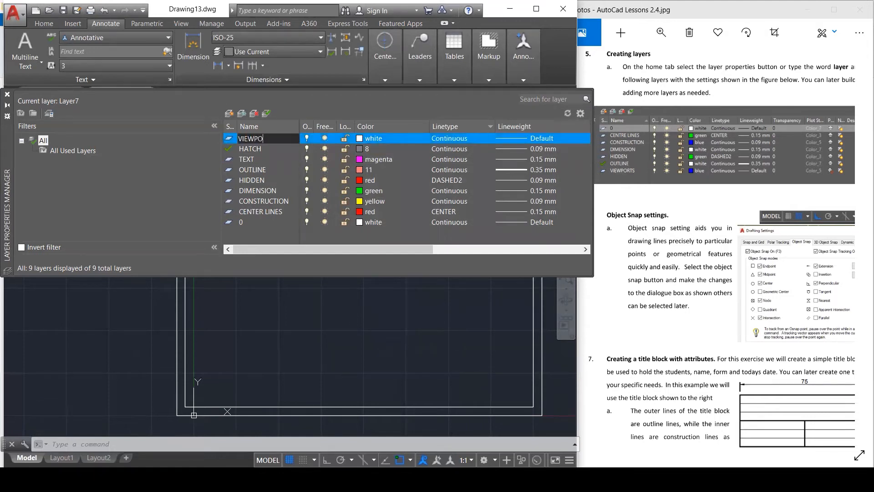
left_click(372, 138)
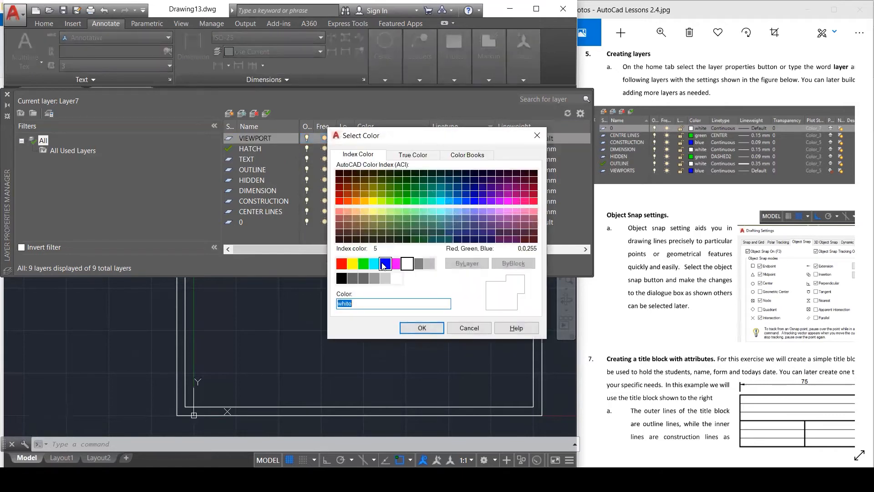
left_click(385, 264)
left_click(422, 328)
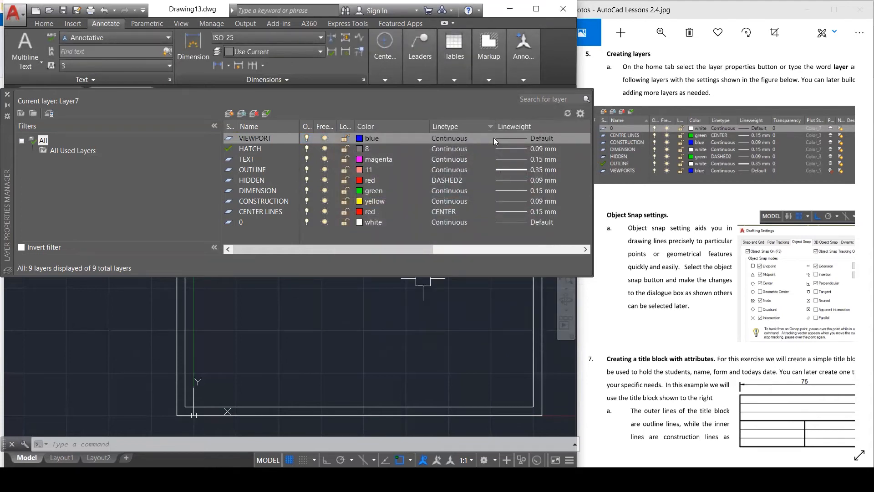
left_click(534, 139)
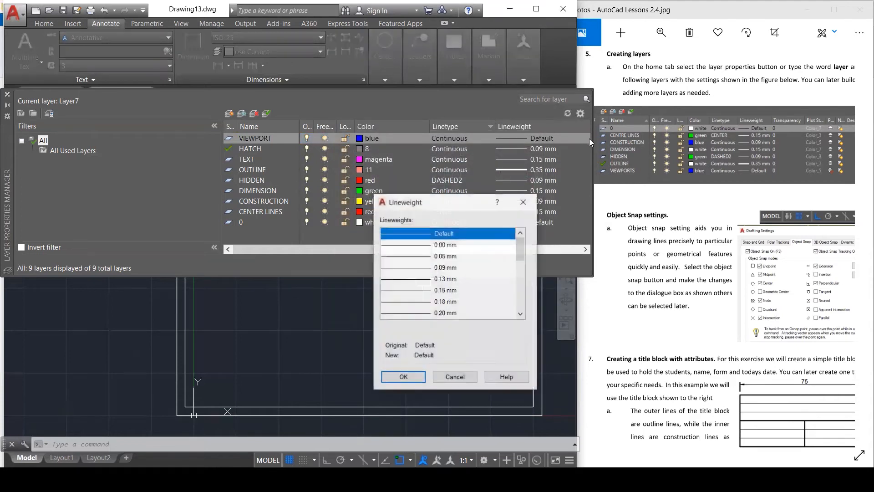
left_click(524, 202)
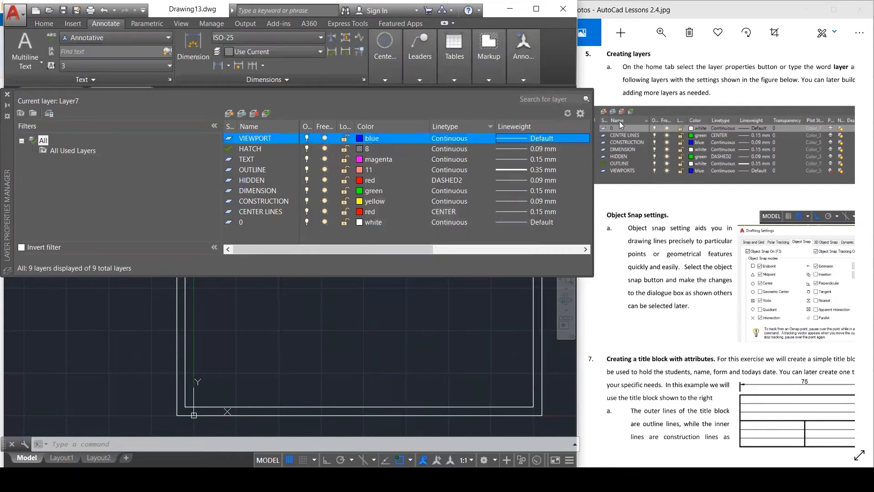
left_click_drag(411, 250, 385, 254)
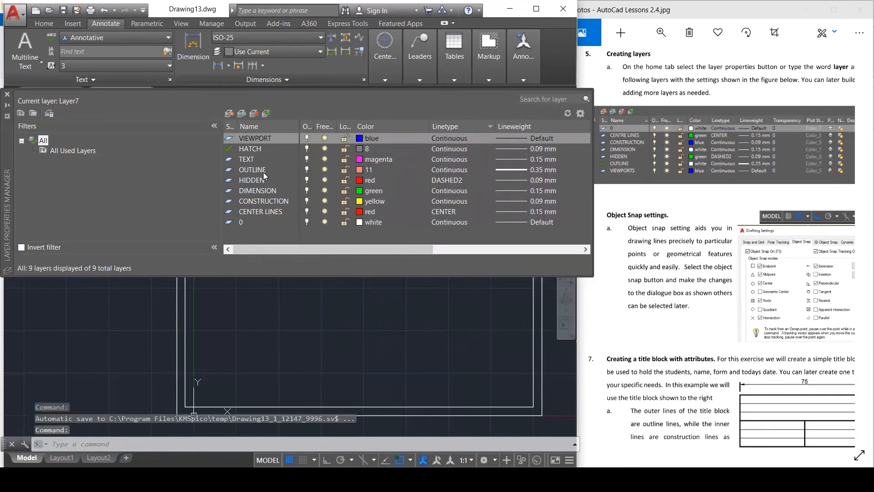
Step: Make CONSTRUCTION the current layer and close the layer properties manager
left_click(261, 200)
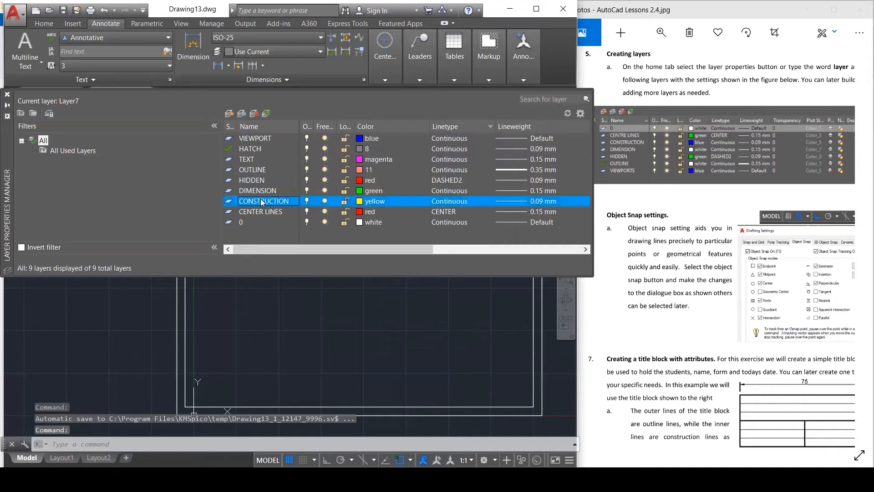
double_click(231, 202)
left_click(423, 278)
left_click(247, 303)
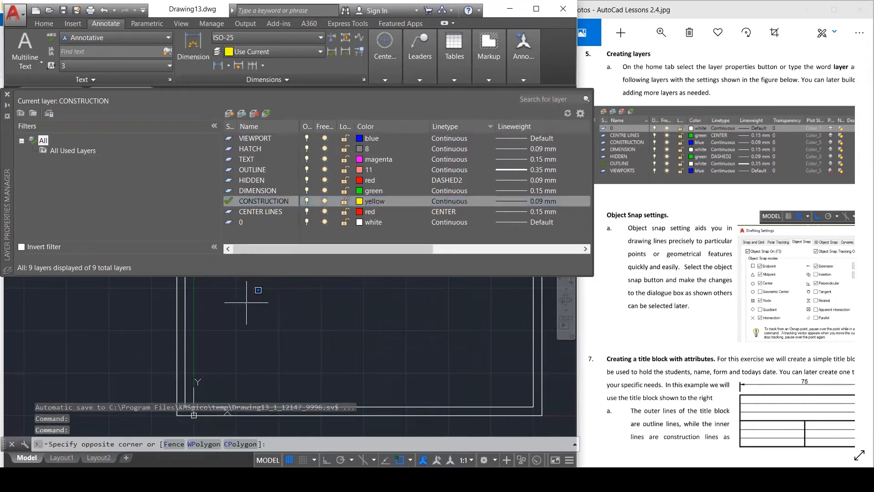
left_click(8, 95)
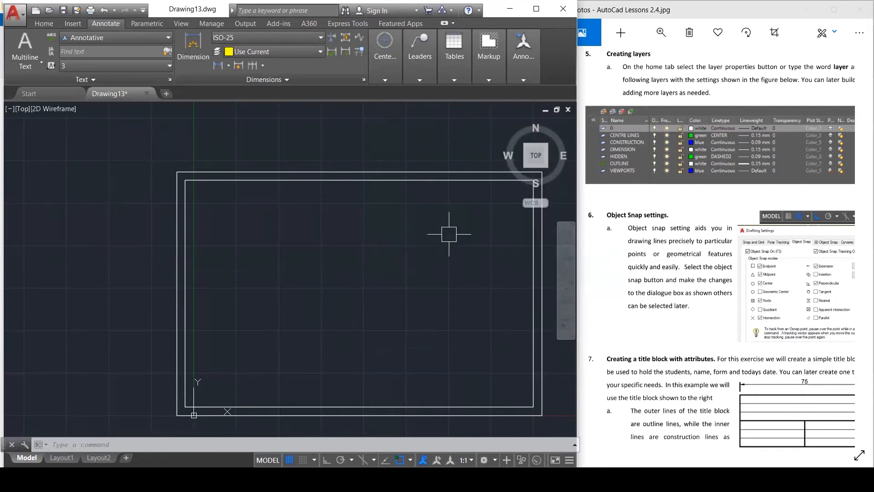
Step: Switch to the lesson image in Photos and examine the Object Snap settings instructions in section 6
left_click(719, 206)
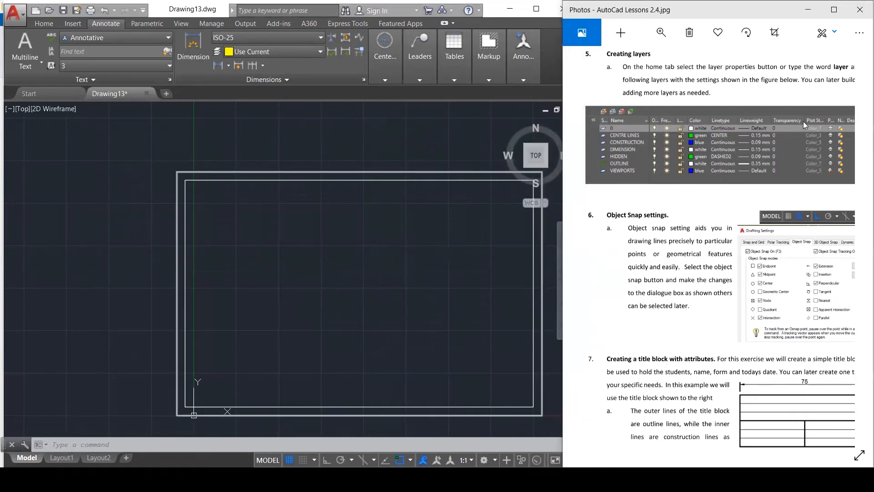
mouse_move(758, 208)
left_mouse_down()
mouse_move(742, 207)
mouse_move(753, 208)
left_mouse_up()
left_click(661, 34)
left_click_drag(610, 62, 591, 66)
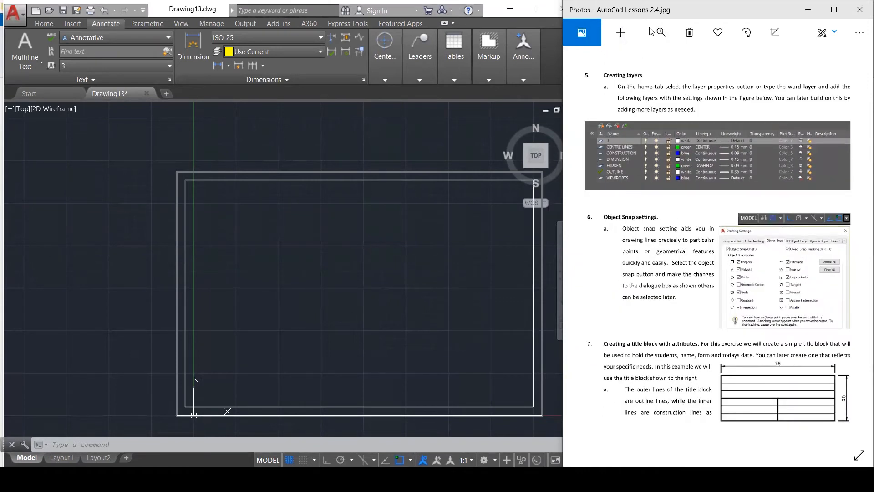
left_click(660, 33)
left_click(610, 61)
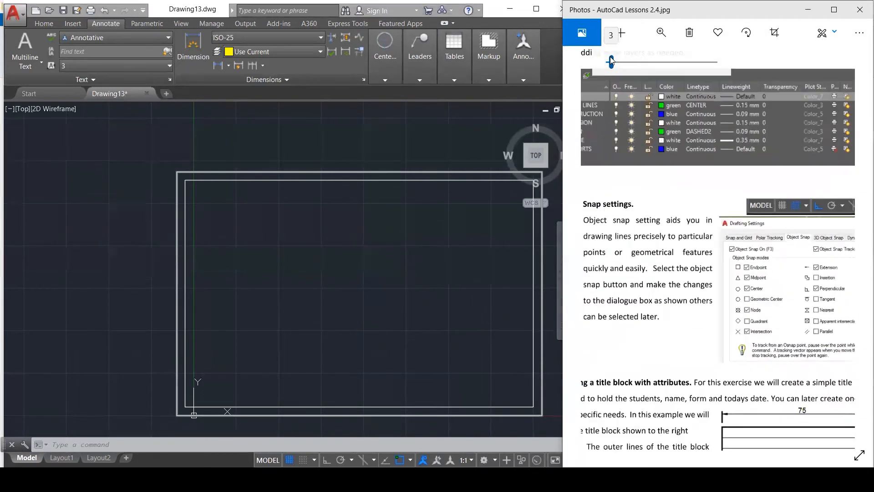
left_click_drag(670, 150, 688, 119)
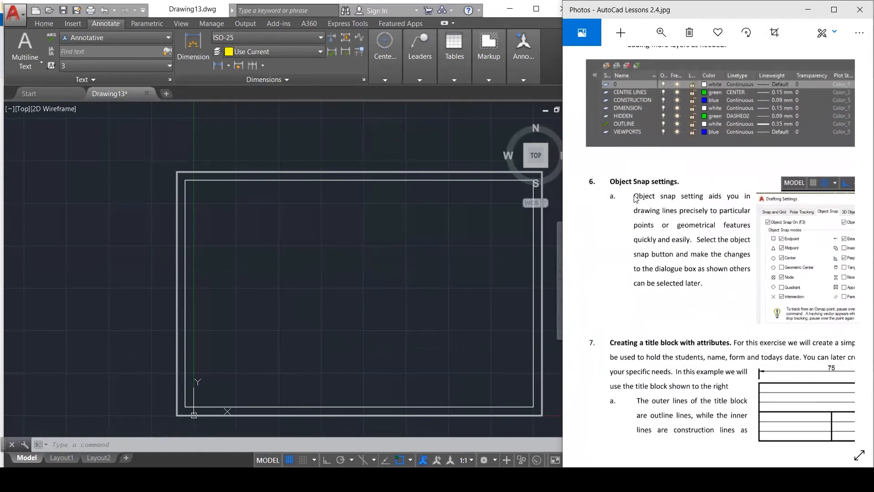
Step: Return to AutoCAD, draw a slightly sloping line near the middle of the inner border, and select it to show its grips
left_click(430, 235)
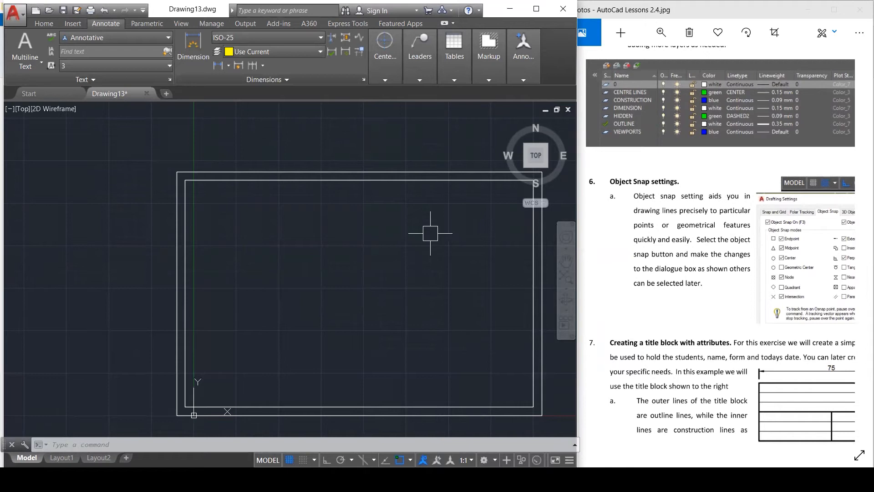
type("l")
key("Return")
left_click(307, 295)
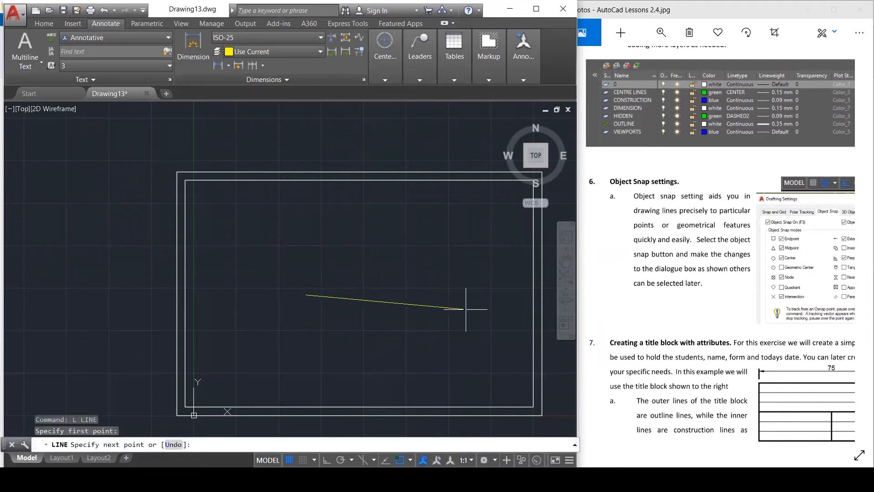
left_click(465, 276)
key("Escape")
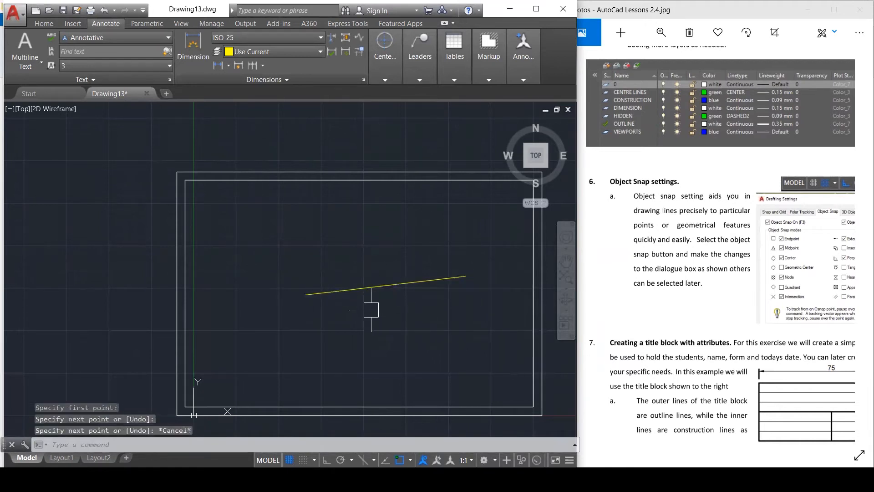
left_click(308, 294)
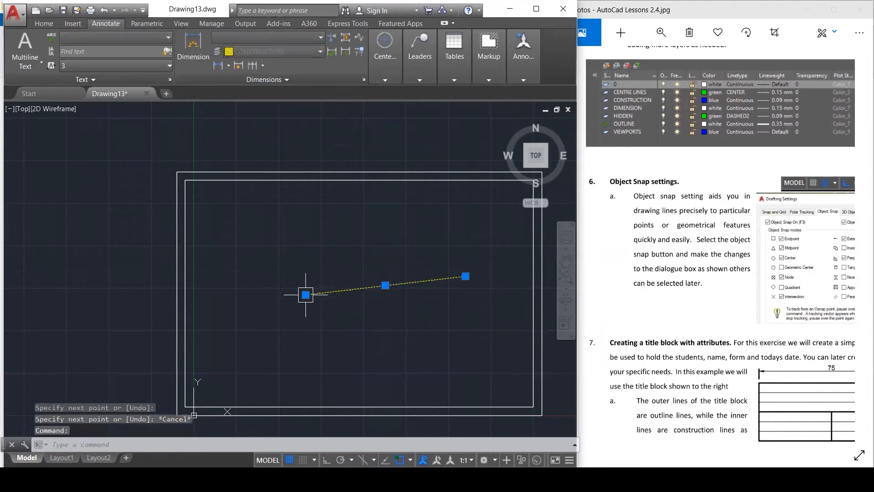
mouse_move(305, 295)
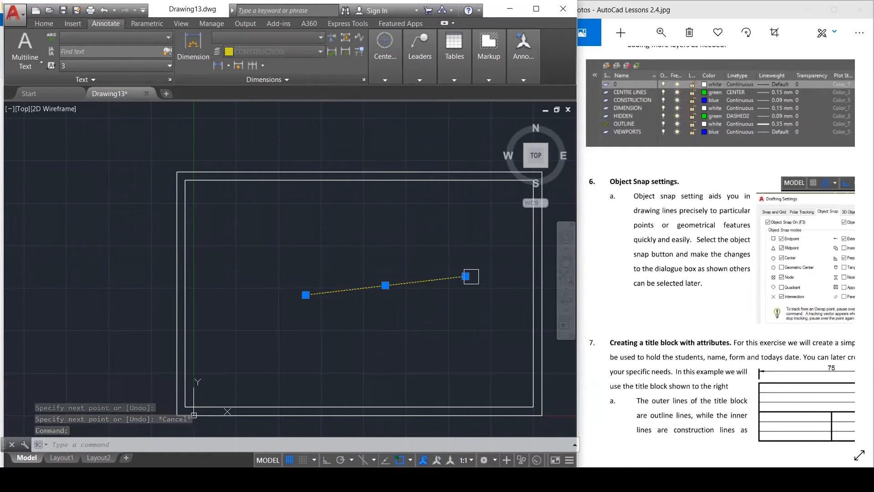
mouse_move(467, 278)
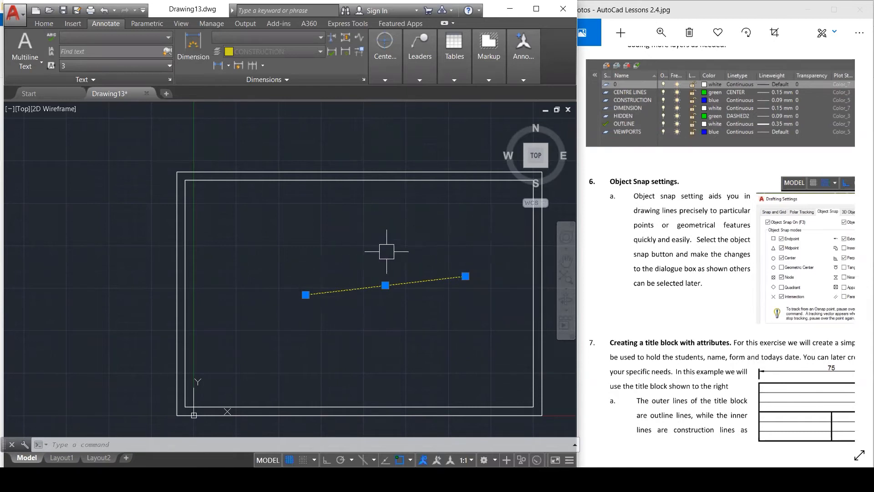
Step: Move the yellow construction line lower by its midpoint grip and stretch its right endpoint up towards the border
left_click(386, 285)
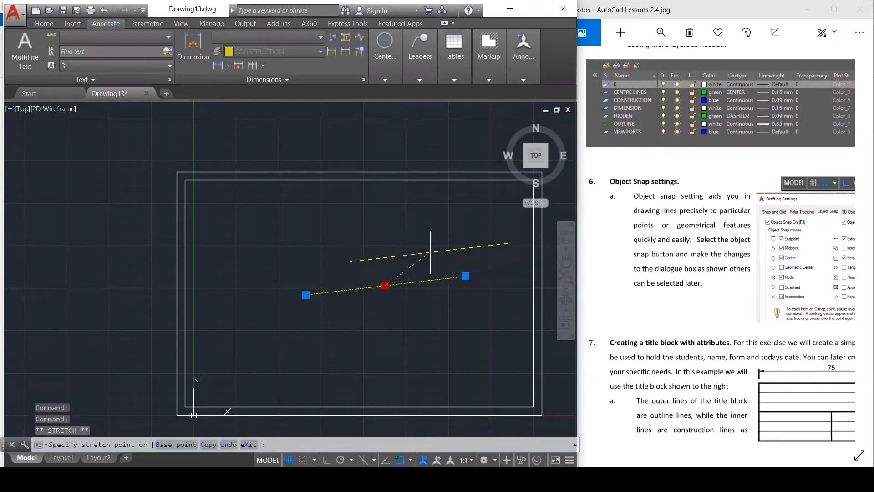
left_click(361, 225)
left_click(360, 225)
left_click(375, 327)
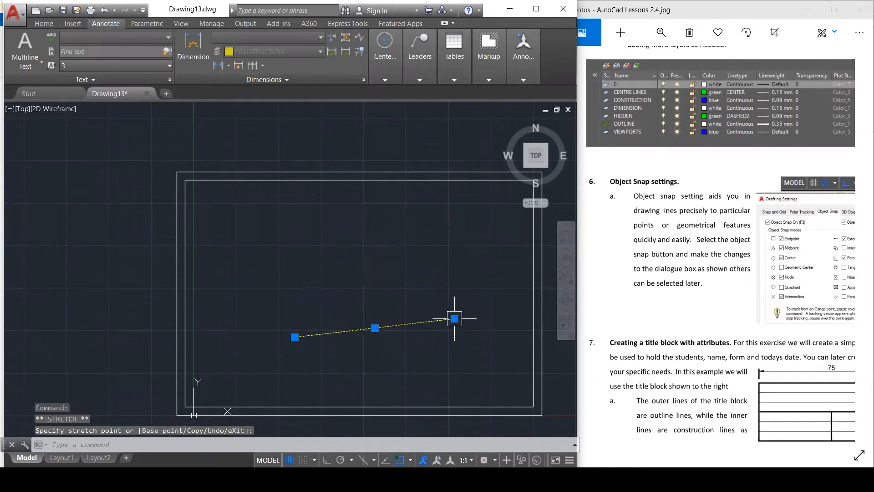
left_click(455, 319)
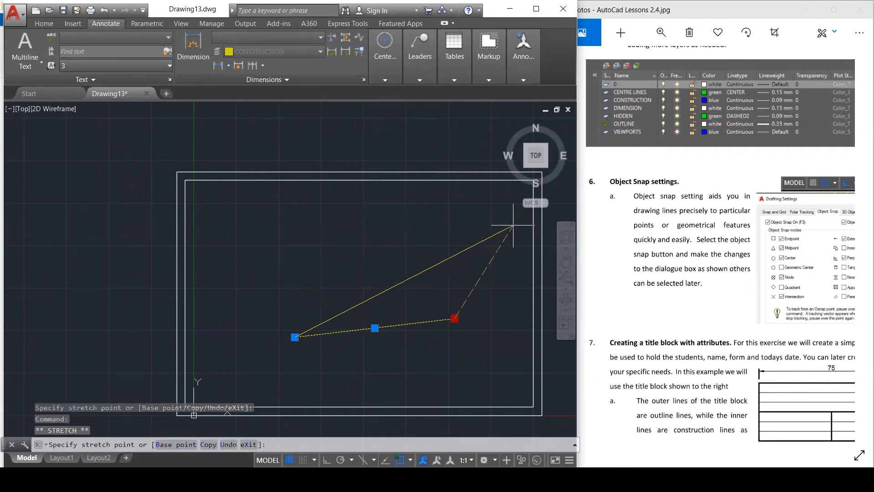
left_click(501, 269)
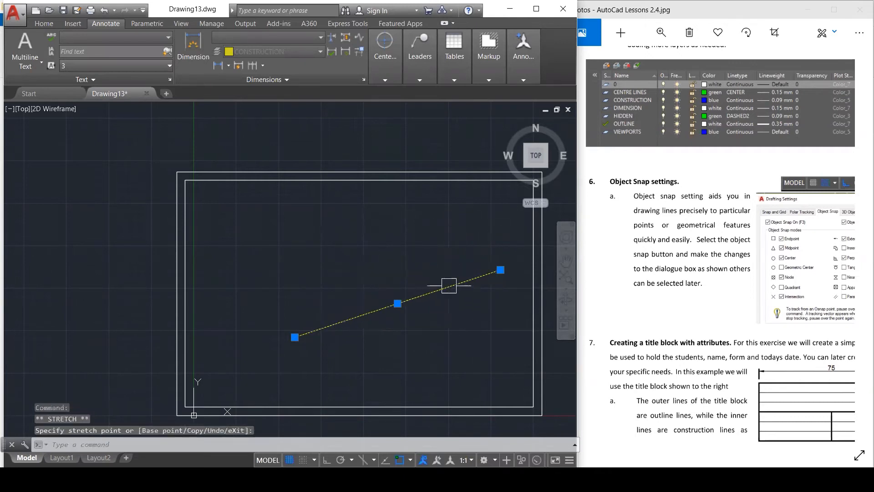
Step: Delete the yellow construction line from inside the drawing border
key("Escape")
key("Escape")
key("Delete")
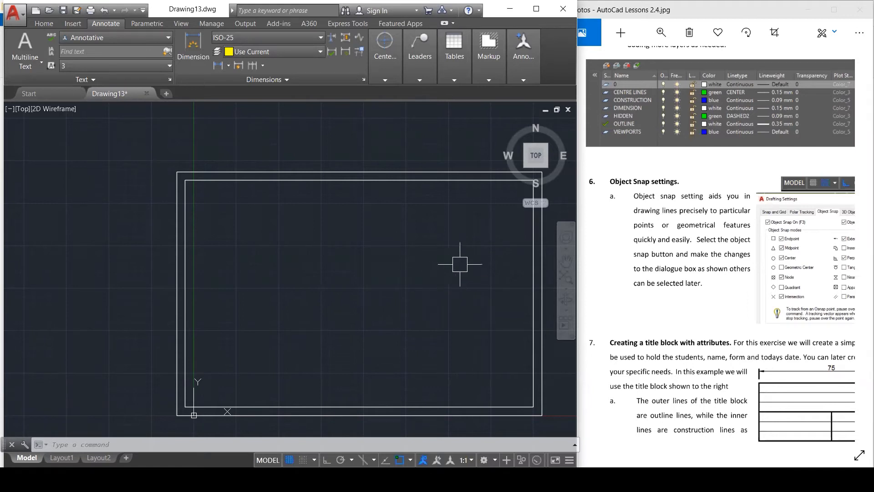
Step: Turn off the Quadrant object snap mode and turn on Extension in the object snap settings, keeping Tangent enabled
type("OB")
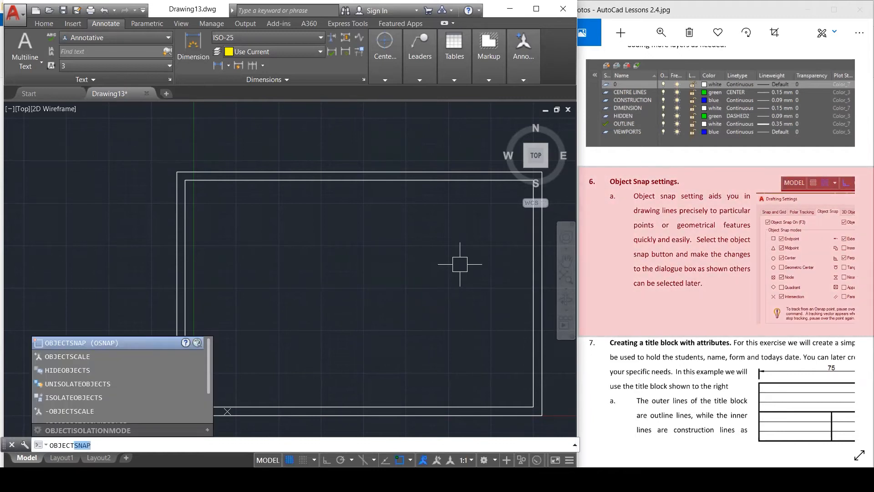
type("JECT")
key("Return")
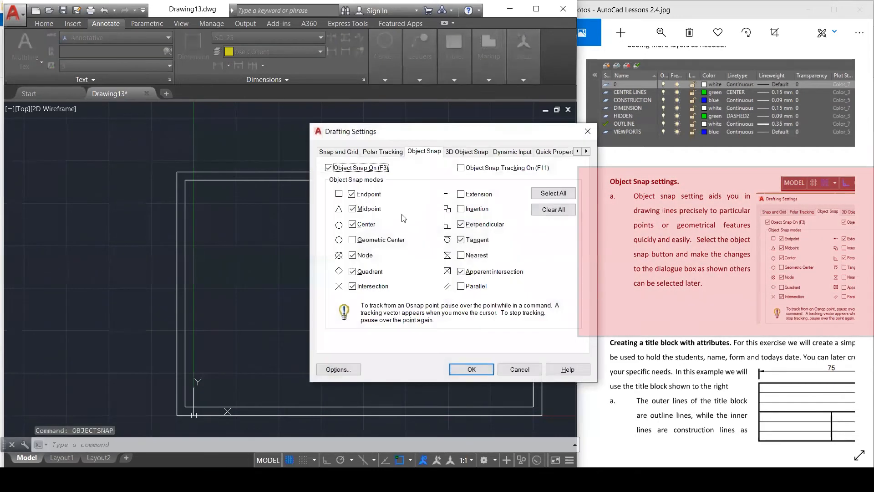
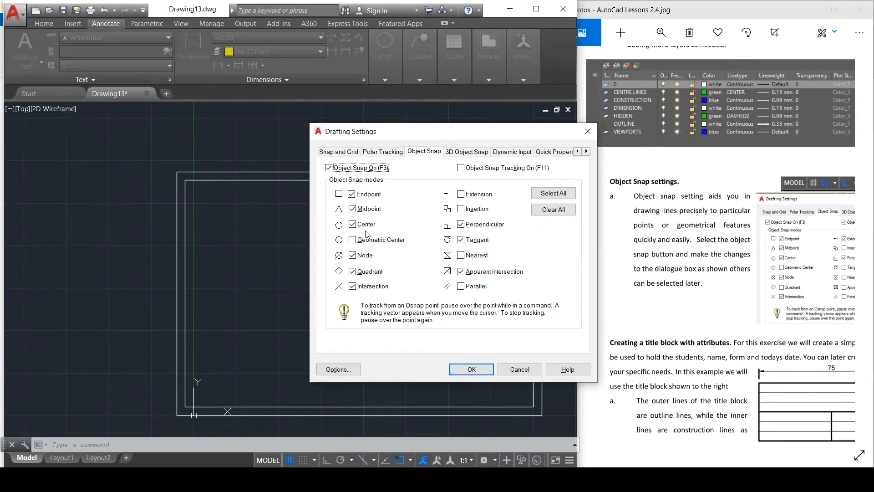
left_click(367, 272)
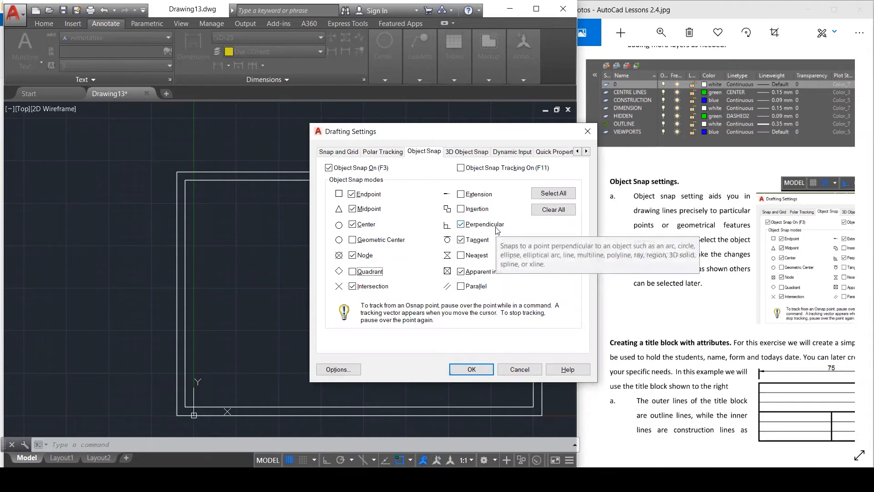
left_click(462, 194)
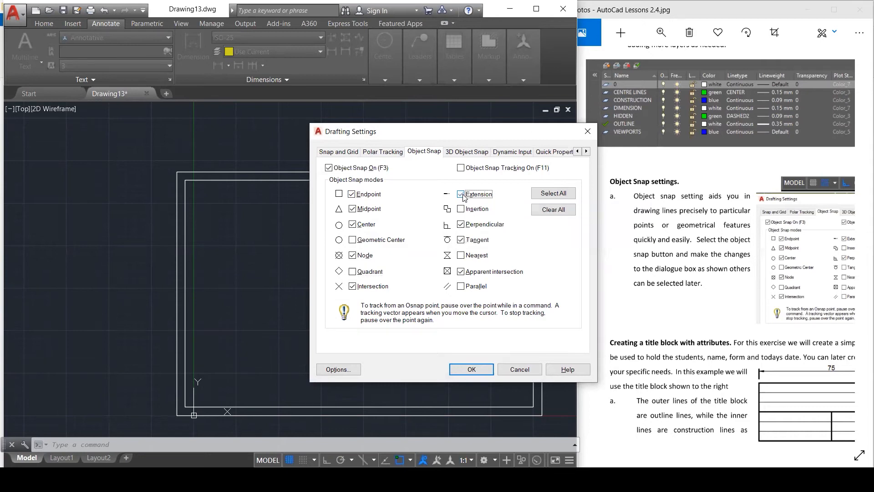
left_click(462, 240)
left_click(462, 240)
left_click(462, 370)
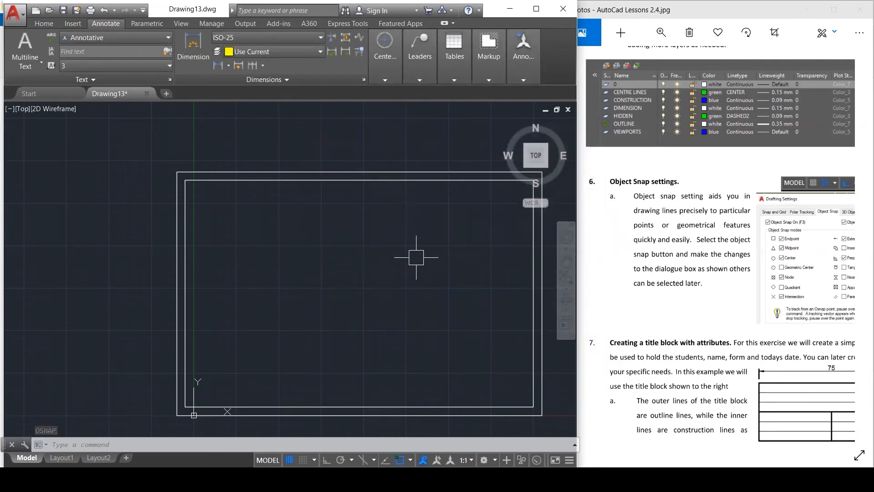
Step: Review the active object snap modes in the quick snap list and the full object snap settings
left_click(410, 460)
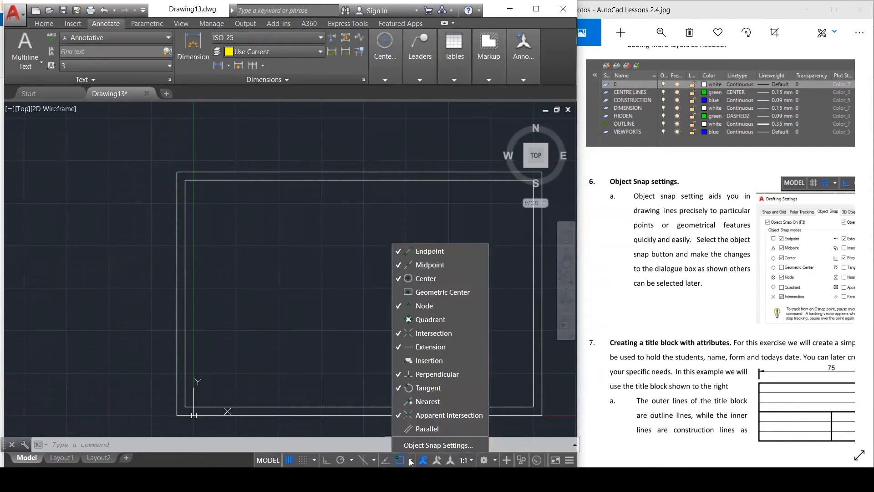
left_click(409, 460)
left_click(409, 459)
left_click(425, 446)
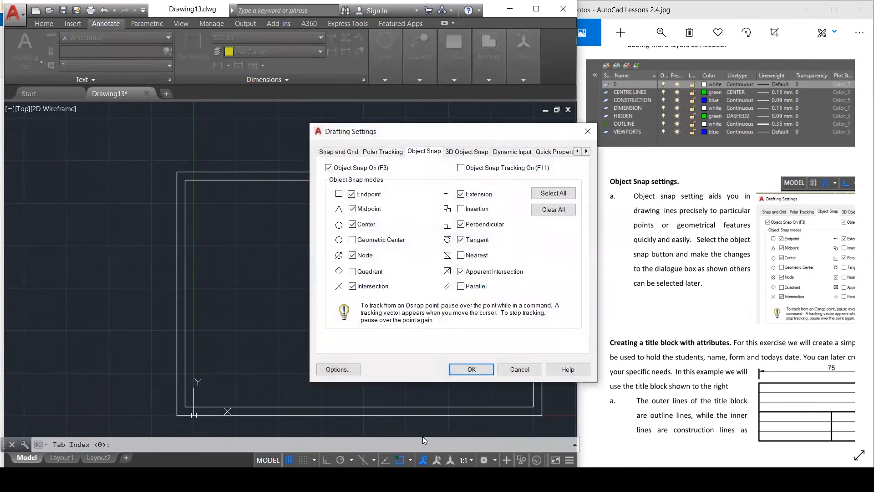
left_click(588, 133)
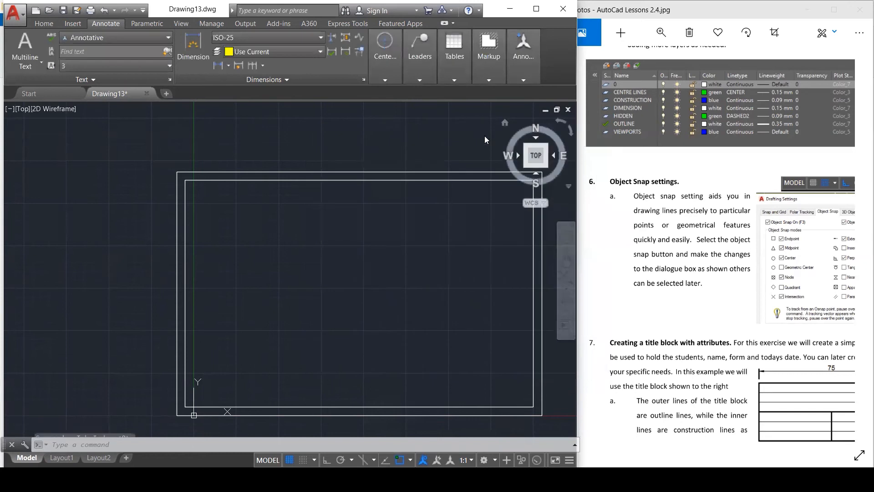
Step: Switch to Photos and fit the lesson image so that the whole title block figure can be read
left_click(735, 277)
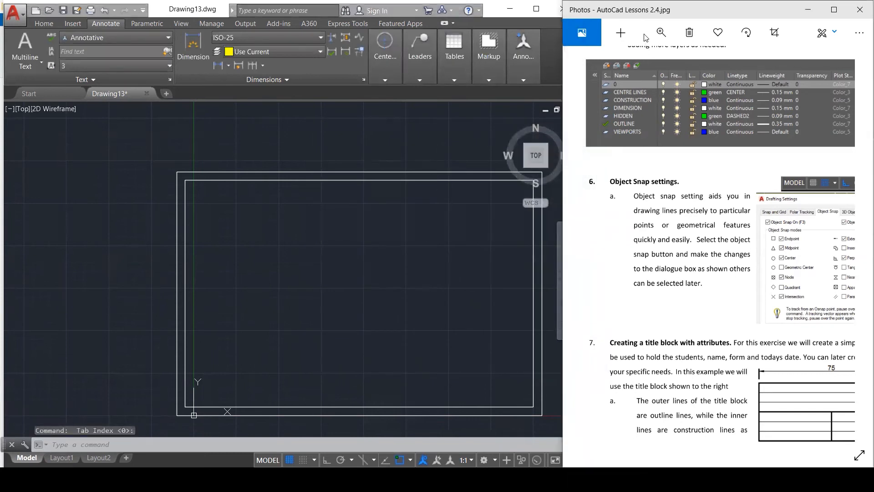
left_click(661, 32)
left_click_drag(612, 59, 606, 60)
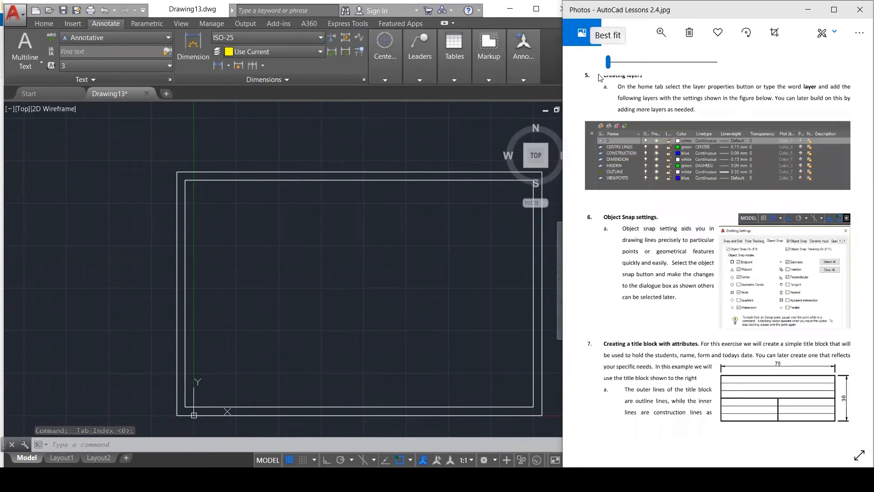
left_click(700, 358)
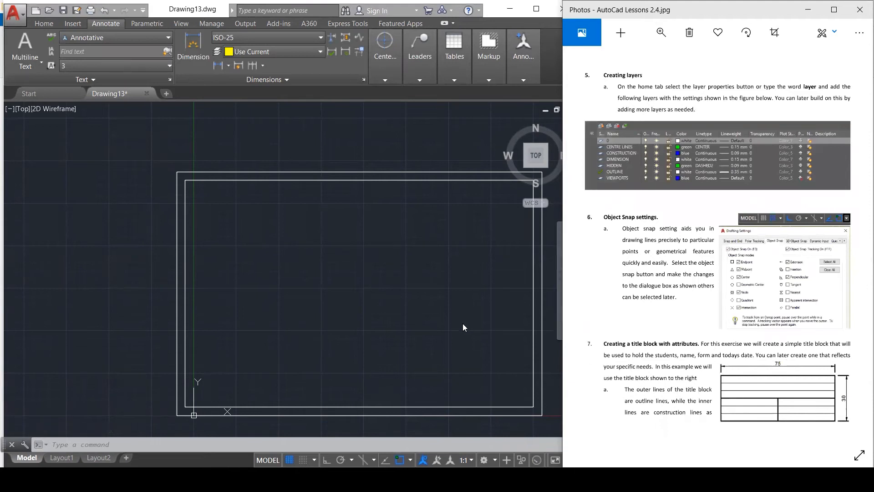
Step: Draw the title block outline with Line from the inner border's bottom-right corner: 25 up, 75 left, down to the border, and back
left_click(357, 236)
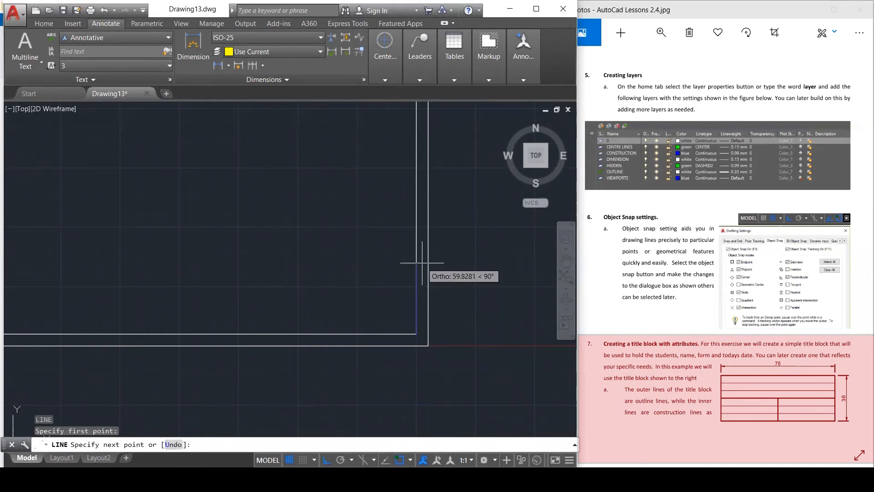
type("5")
key("Return")
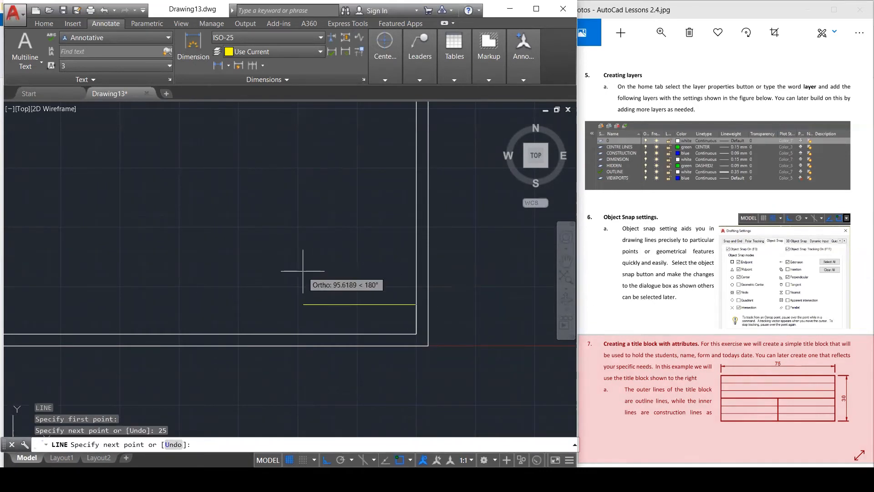
type("75")
key("Return")
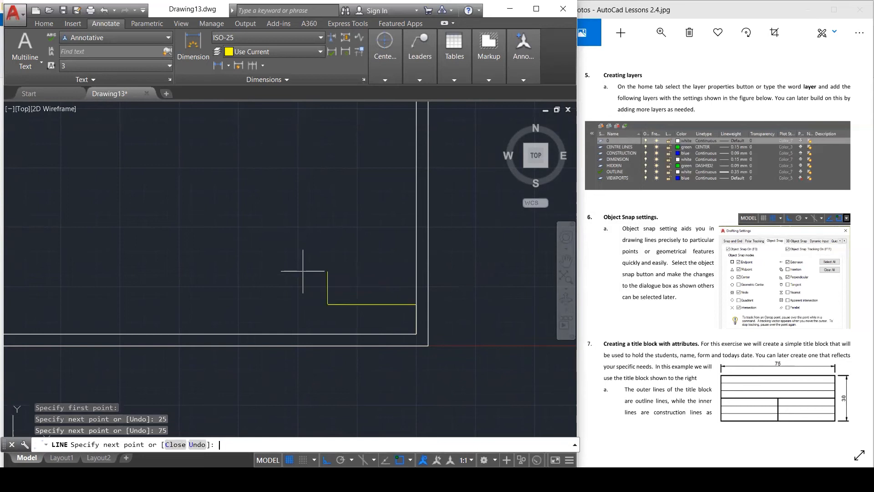
left_click(327, 334)
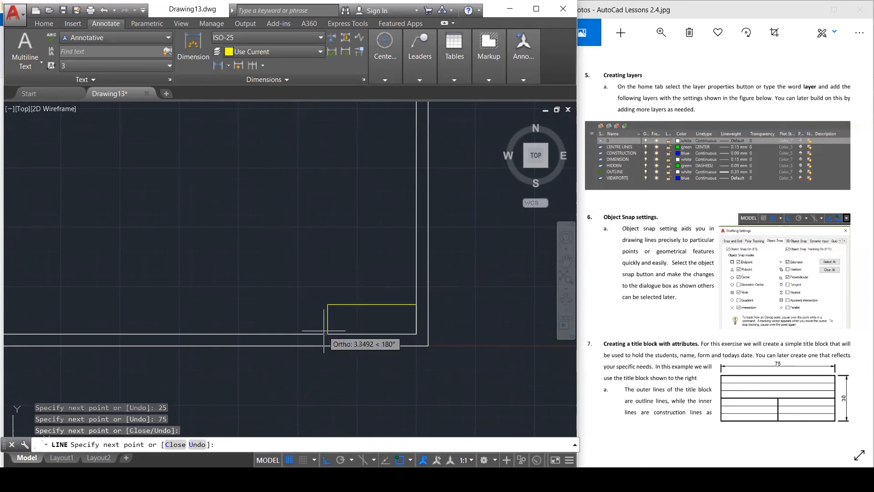
left_click(416, 333)
left_click(416, 333)
scroll(380, 334, "up", 2)
key("Escape")
key("Escape")
key("Escape")
scroll(346, 341, "up", 2)
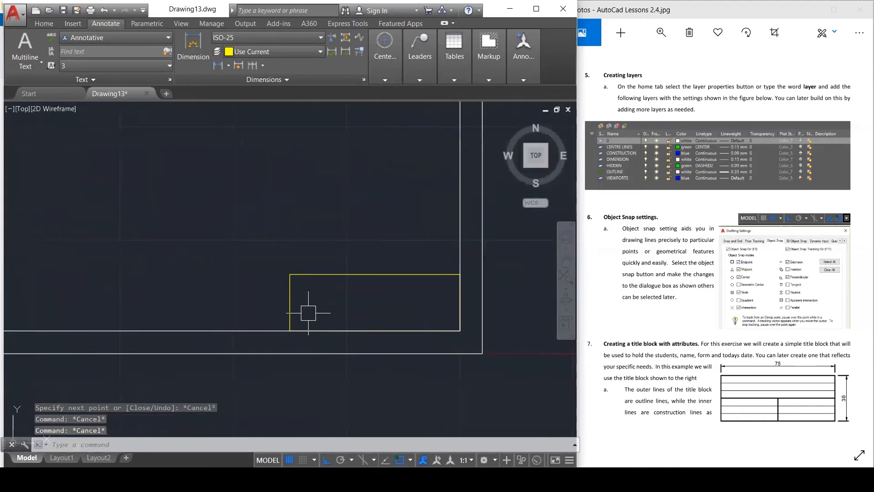
left_click(281, 245)
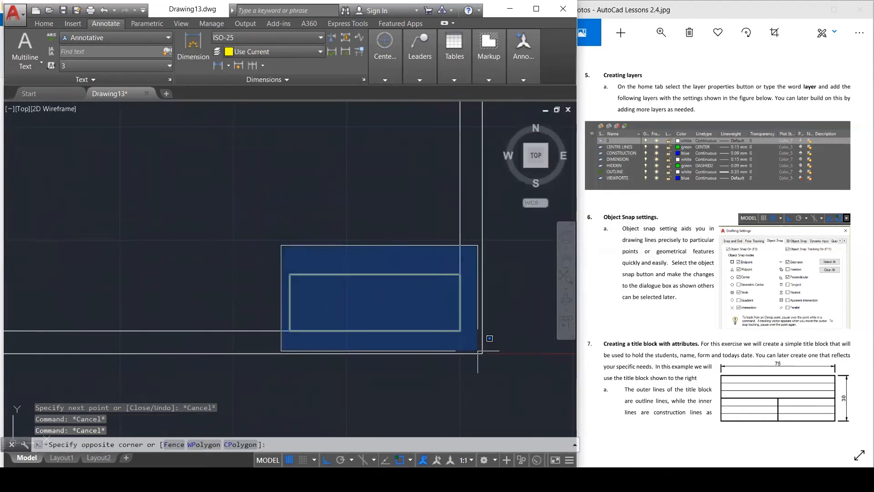
left_click(486, 371)
key("Escape")
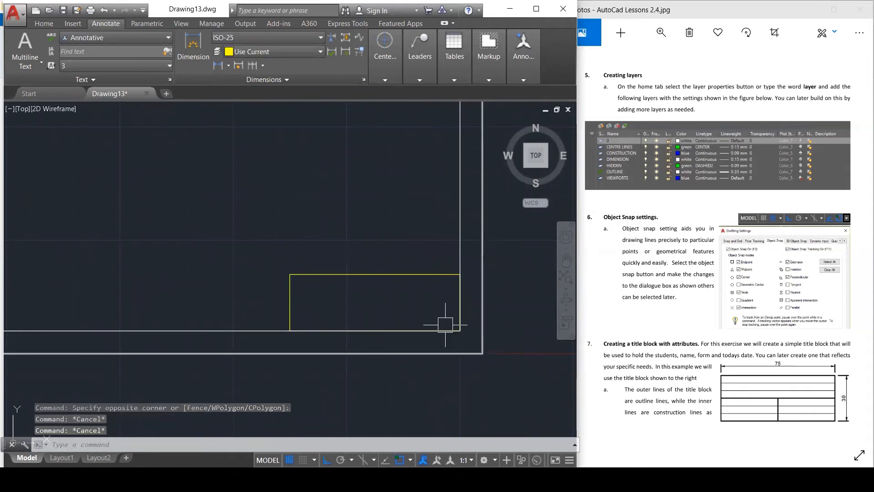
Step: Divide the left vertical line of the title block into 5 equal segments
left_click(289, 297)
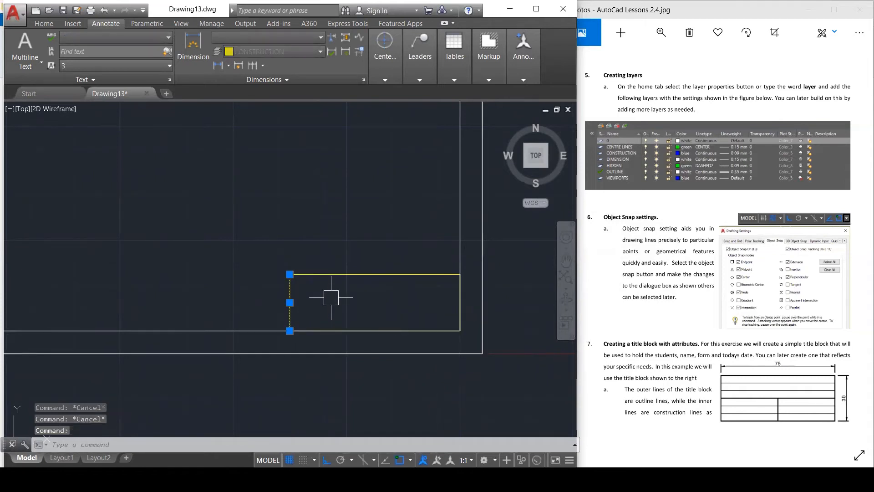
type("div")
key("Return")
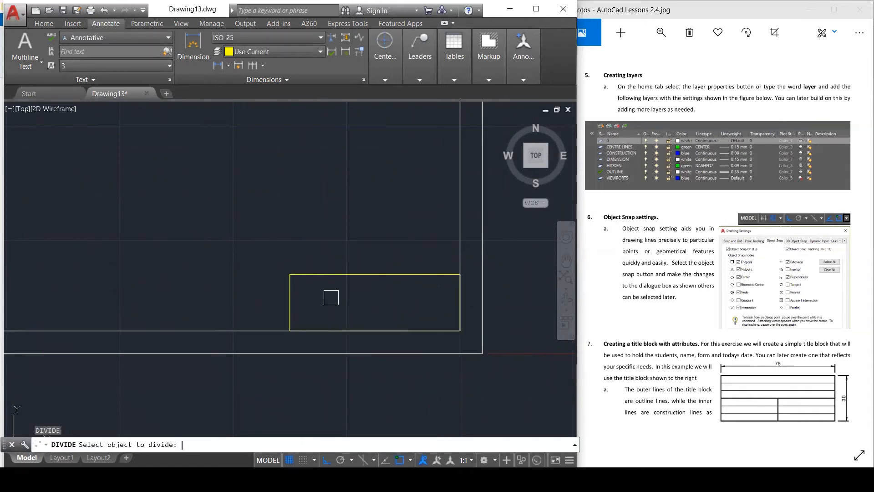
left_click(290, 308)
type("5")
key("Return")
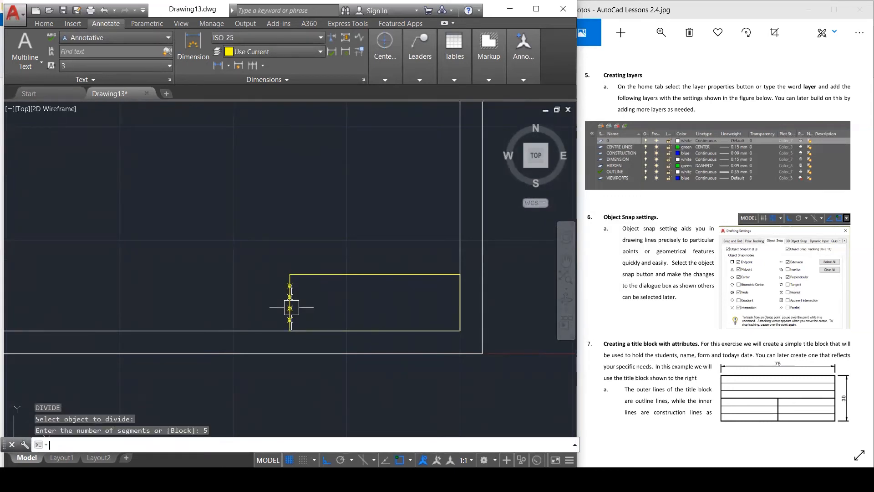
Step: Draw horizontal lines across the title block from the upper two division points to its right edge
type("l")
key("Return")
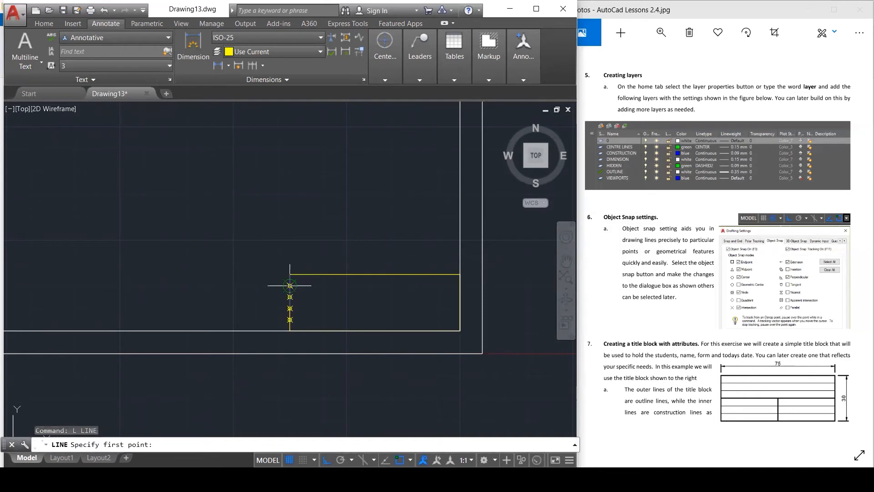
left_click(290, 286)
left_click(460, 285)
key("Escape")
key("Return")
left_click(290, 297)
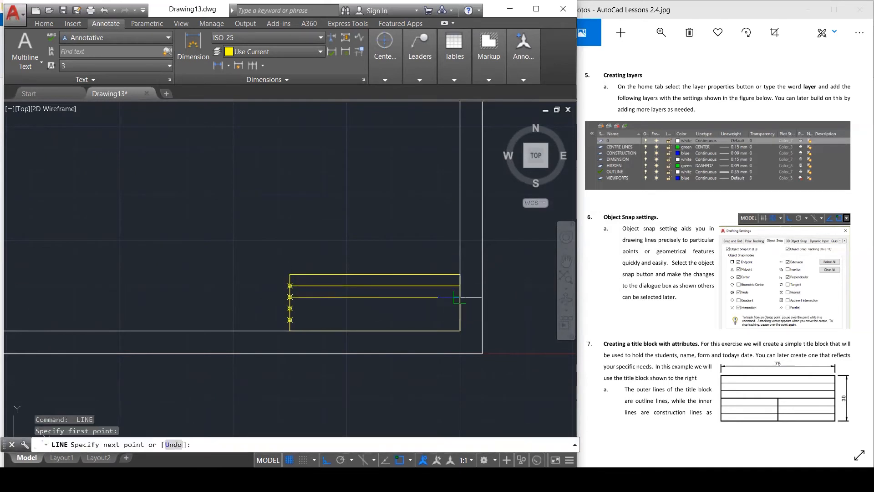
left_click(459, 298)
key("Escape")
key("Escape")
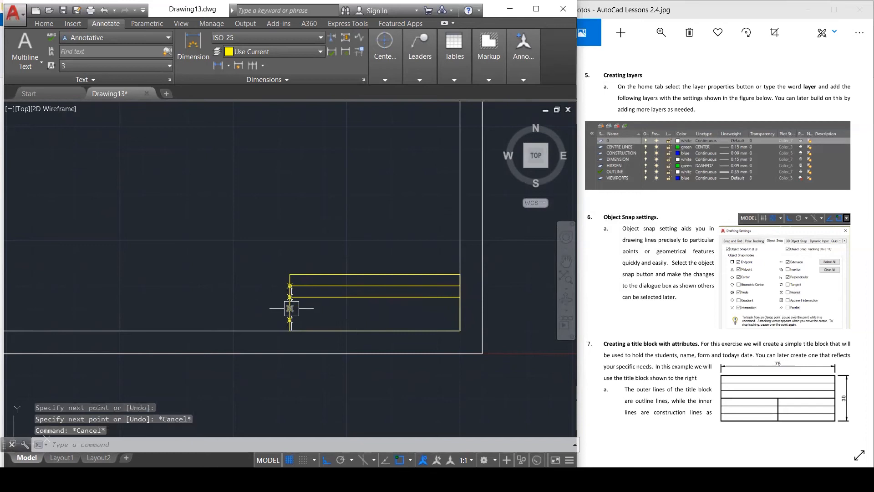
Step: Draw horizontal lines across the title block from the lower two division points to its right edge
key("Return")
left_click(291, 308)
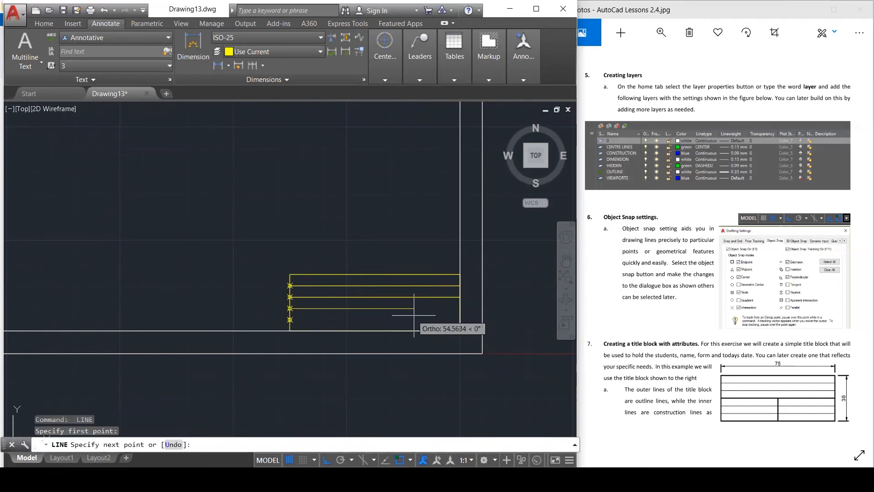
left_click(459, 309)
key("Escape")
key("Return")
left_click(290, 319)
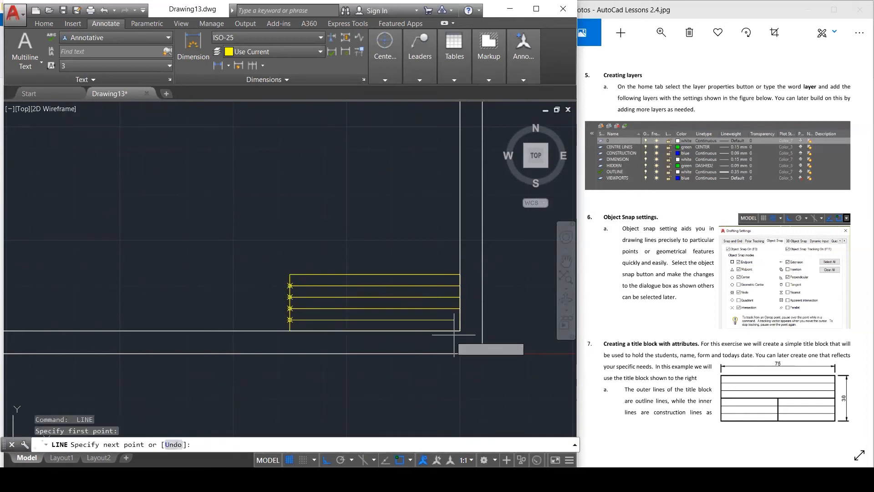
left_click(459, 320)
key("Escape")
key("Escape")
key("Escape")
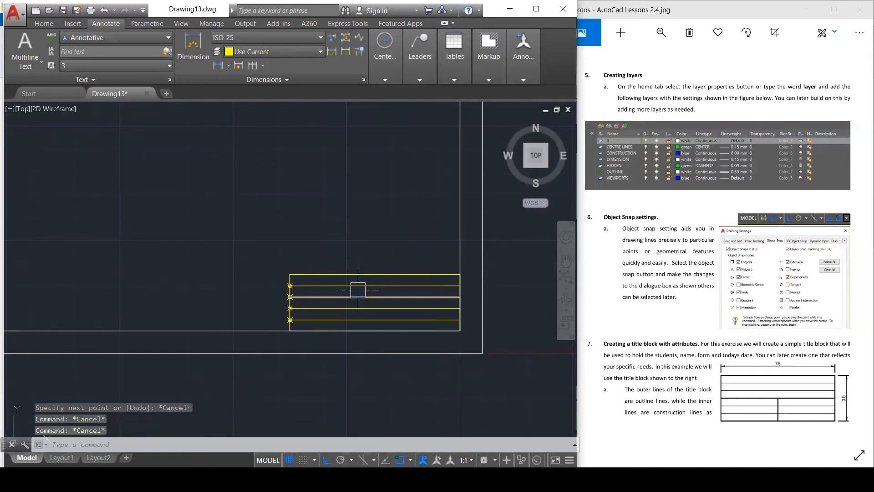
Step: Draw a vertical centre line from the midpoint of the third inner row line down to the title block's bottom edge
key("Return")
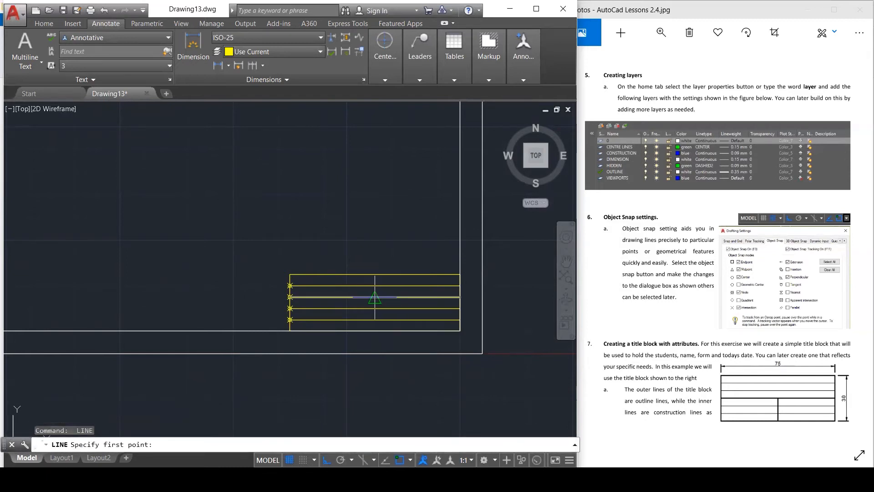
left_click(375, 319)
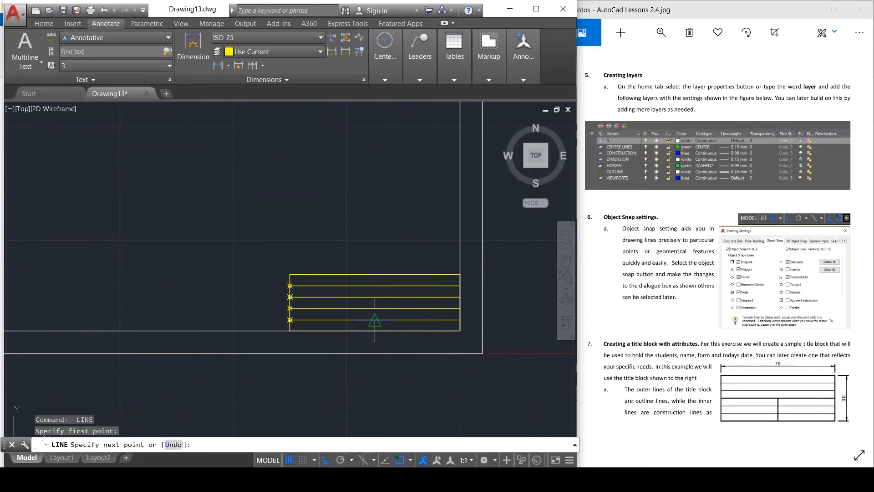
left_click(375, 330)
key("Escape")
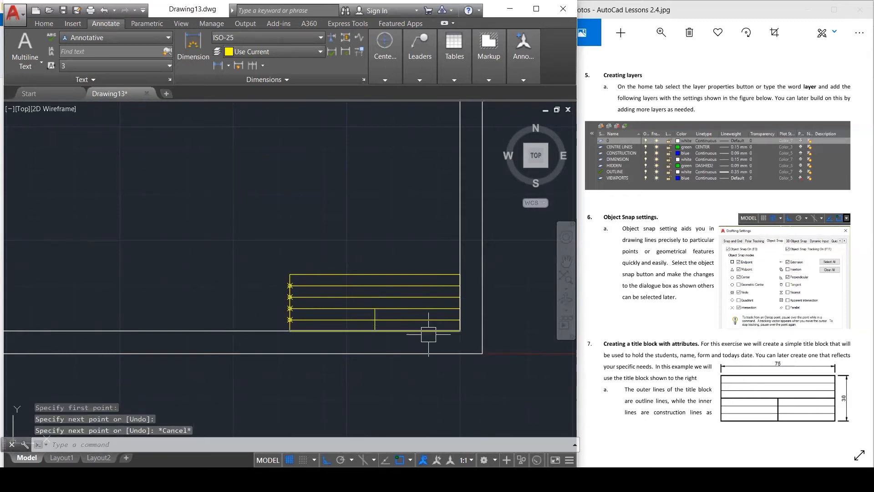
key("Escape")
key("Escape")
key("Escape")
Step: Stretch the top end of the vertical centre line up to the midpoint of the row line above
scroll(363, 326, "up", 2)
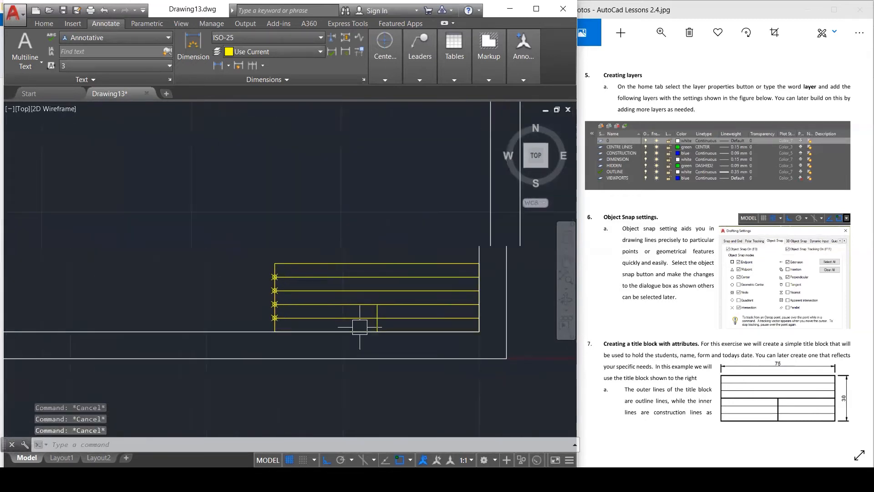
left_click(373, 305)
left_click(381, 296)
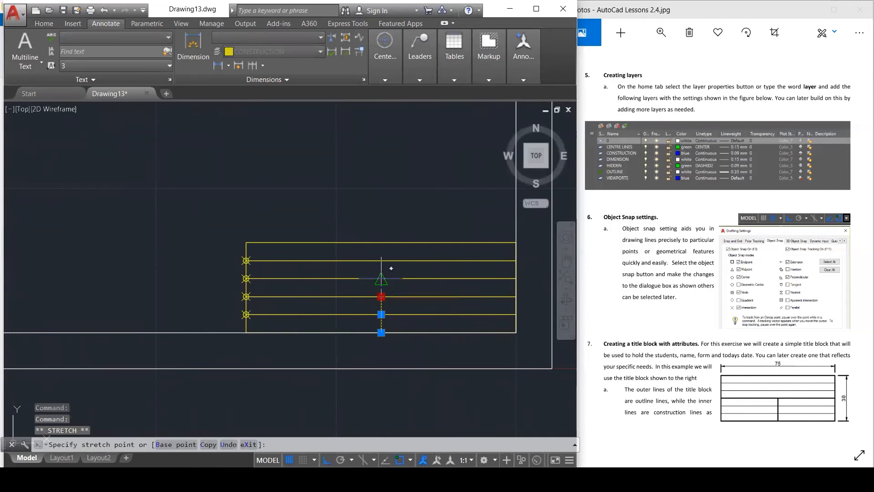
key("Escape")
key("Escape")
key("Escape")
scroll(315, 294, "down", 1)
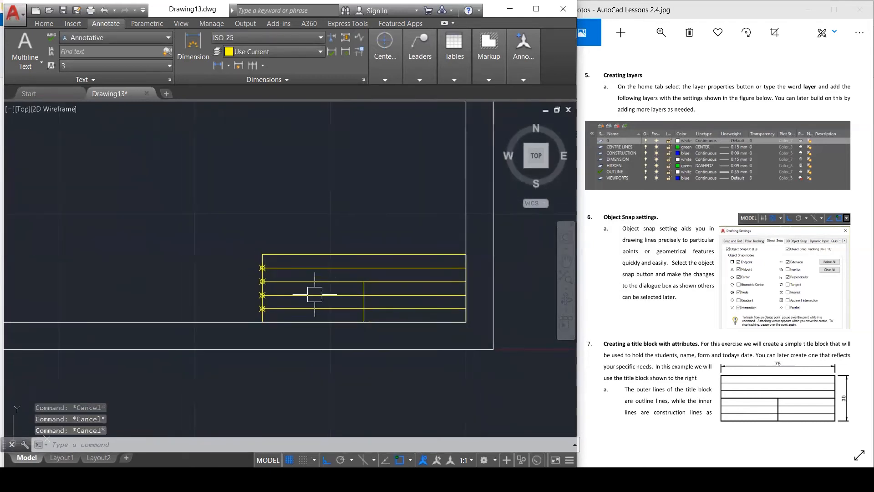
Step: Select the whole title block with its division points and move it to the OUTLINE layer
left_click(250, 244)
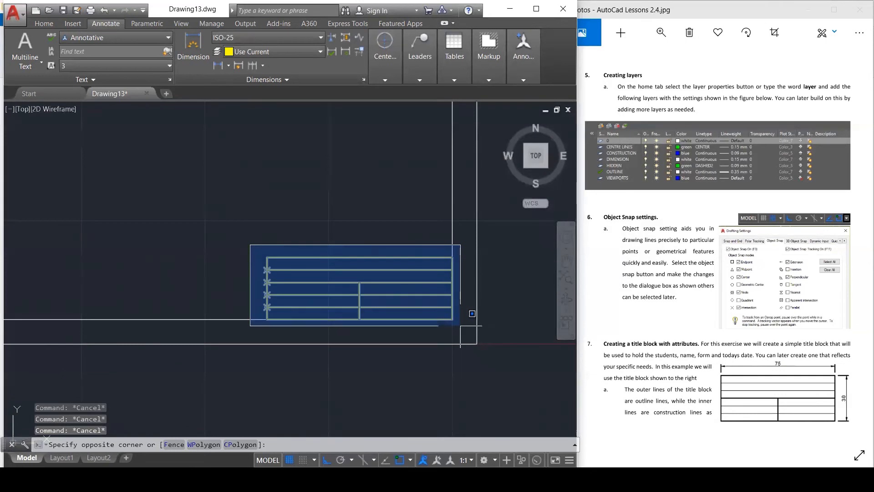
left_click(460, 325)
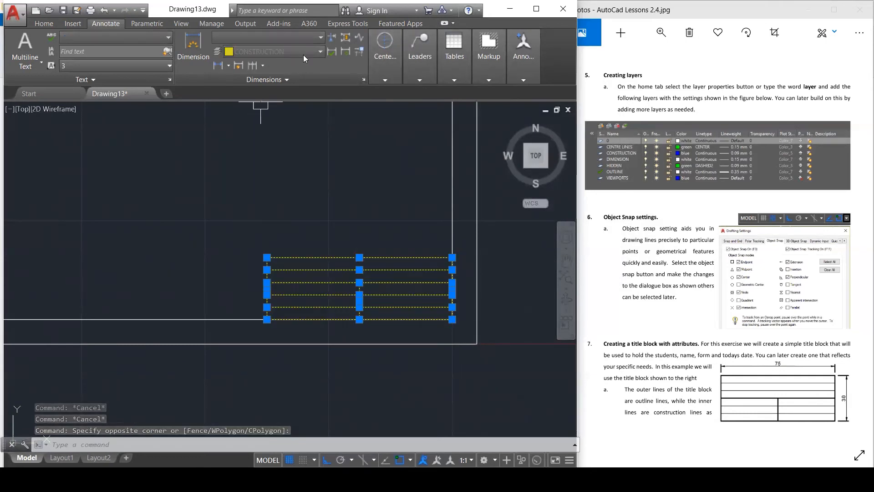
left_click(210, 222)
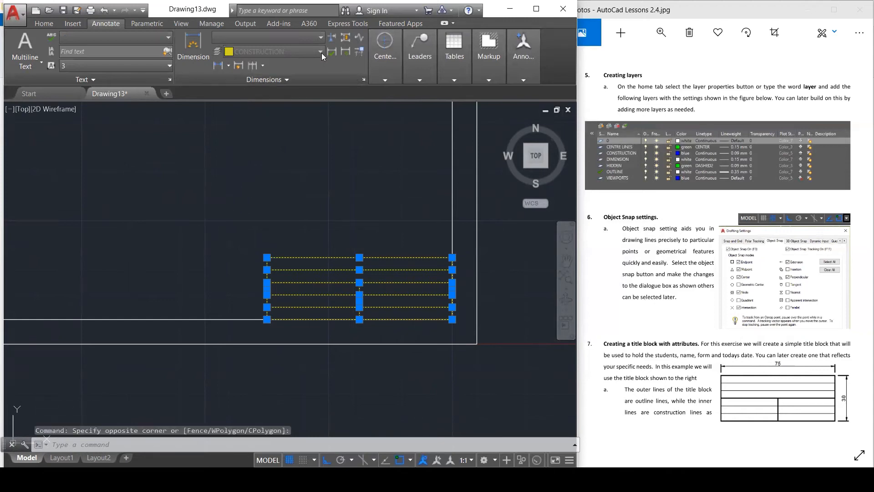
left_click(48, 22)
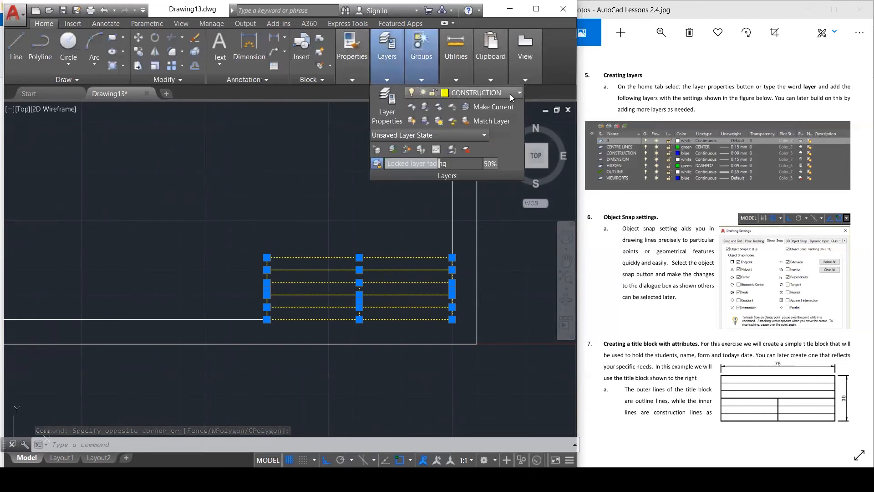
left_click(510, 94)
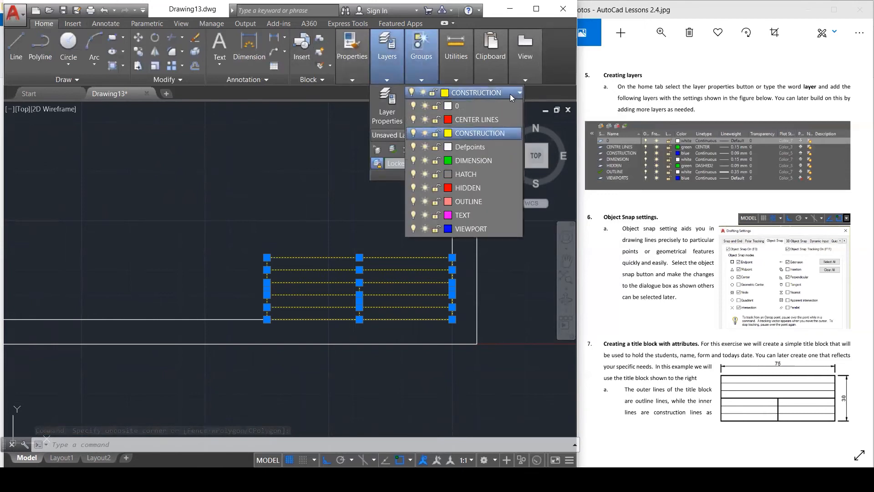
left_click(463, 202)
key("Escape")
key("Escape")
key("Escape")
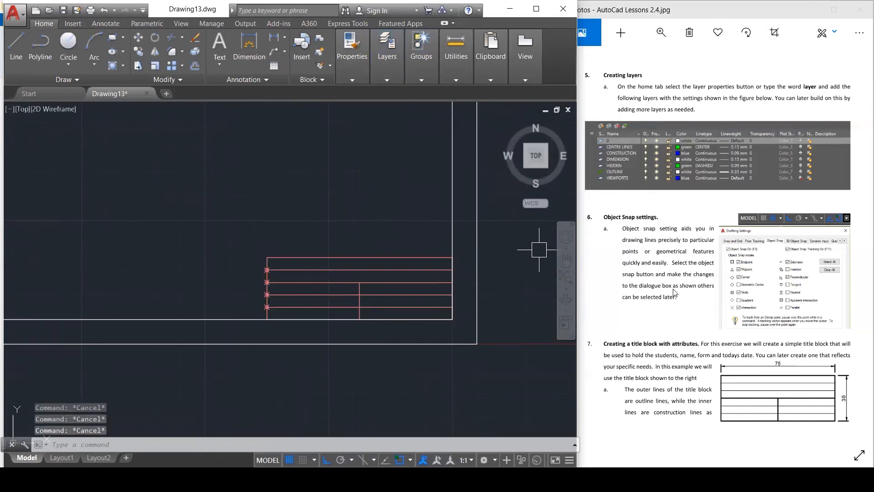
Step: Switch to Photos, show the next lesson page, AutoCad Lessons 2.5.jpg, and return to the AutoCAD drawing
left_click(711, 304)
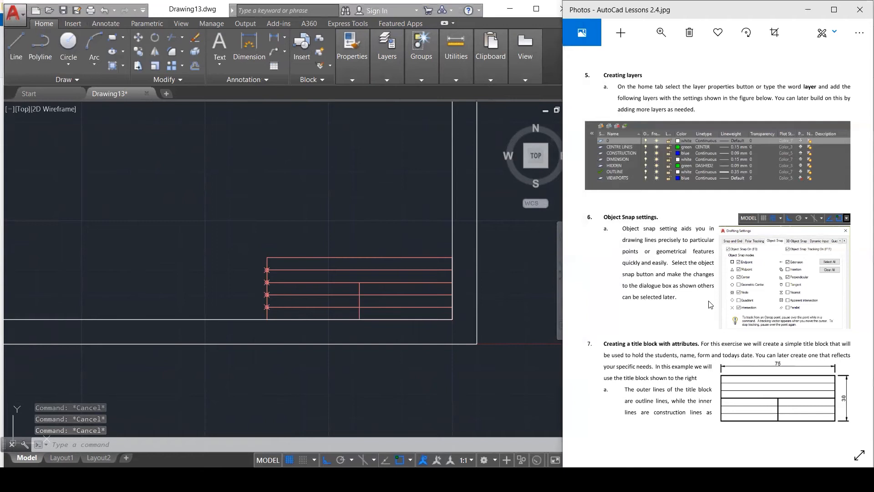
key("Right")
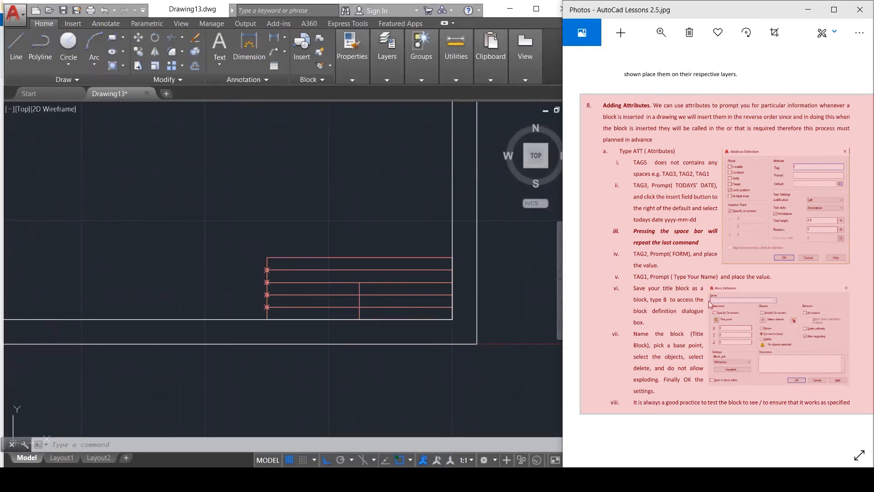
left_click(269, 183)
key("Escape")
key("Escape")
Step: Define an attribute with the tag TAG1 and place it at the first division point from the top of the title block
type("A")
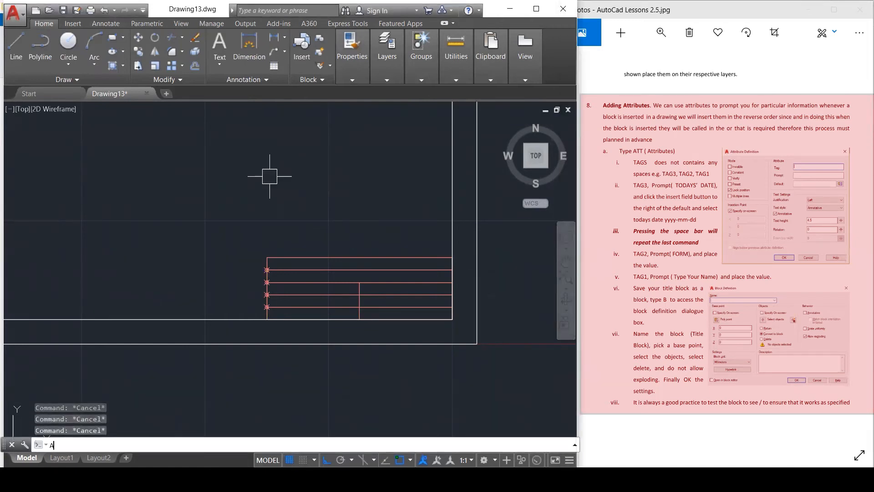
type("TT")
key("Return")
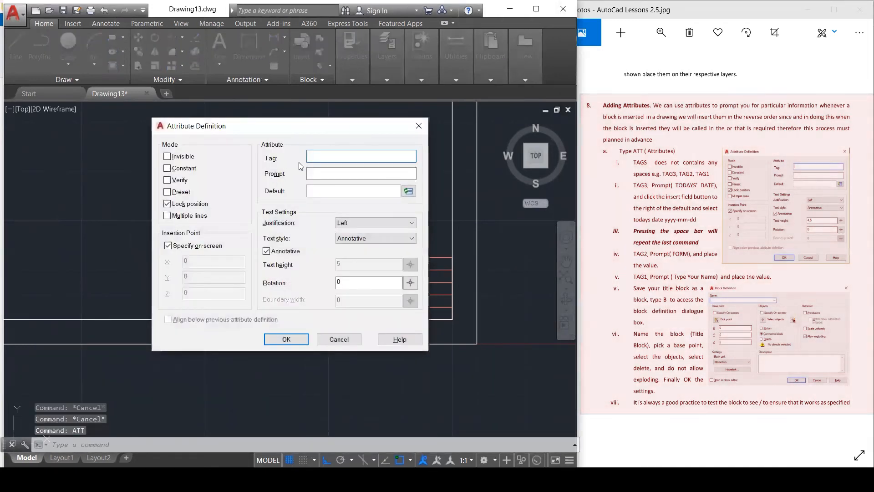
type("TAG1")
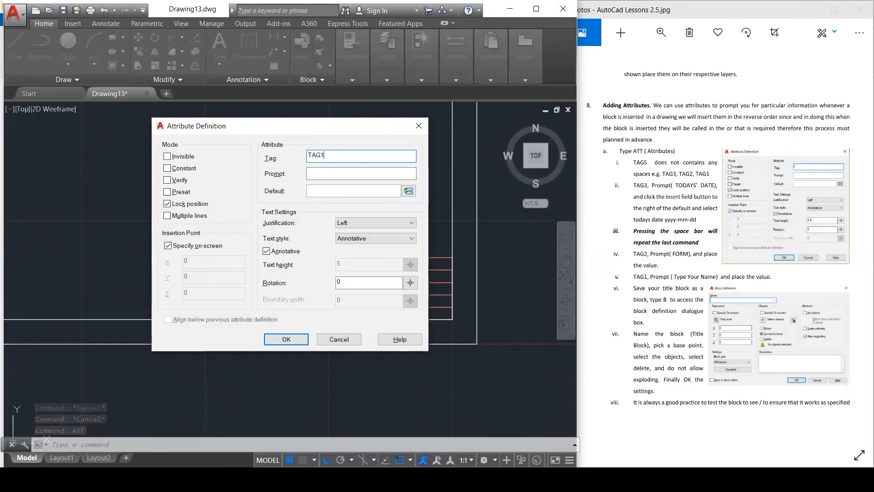
left_click(286, 339)
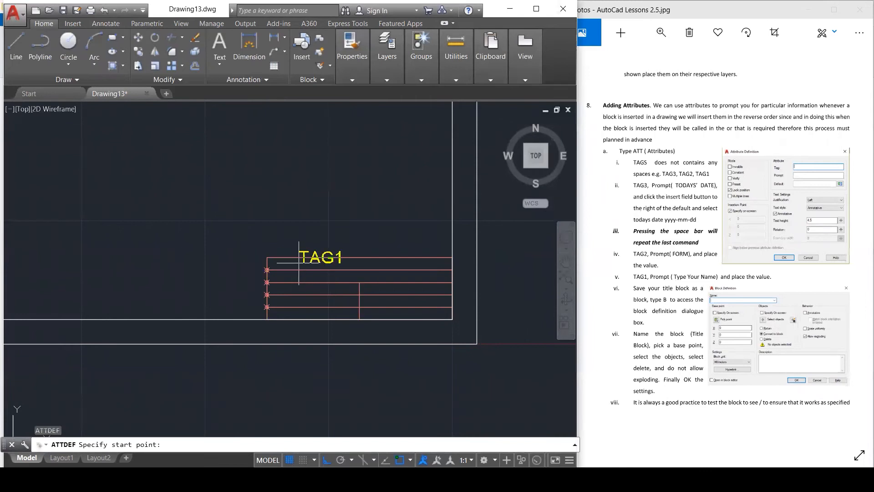
scroll(267, 269, "up", 2)
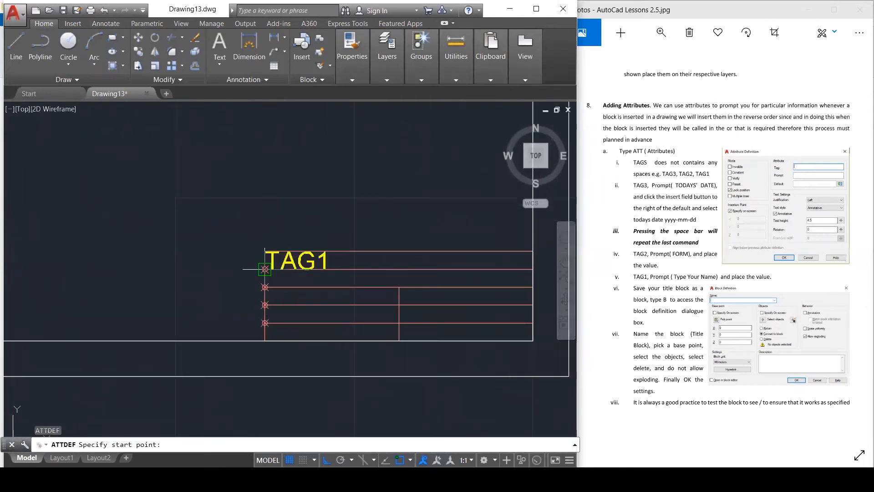
left_click(265, 269)
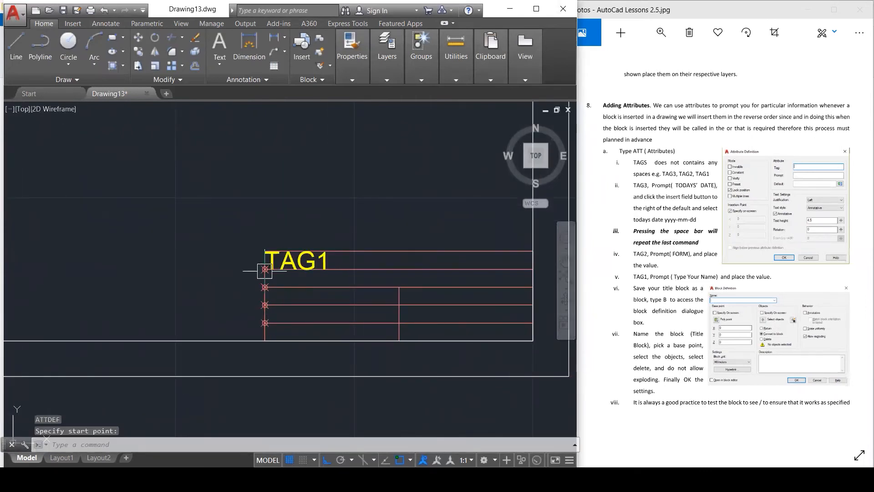
Step: Define an attribute with the tag TAG2 and place it at the third division point from the top of the title block
key("space")
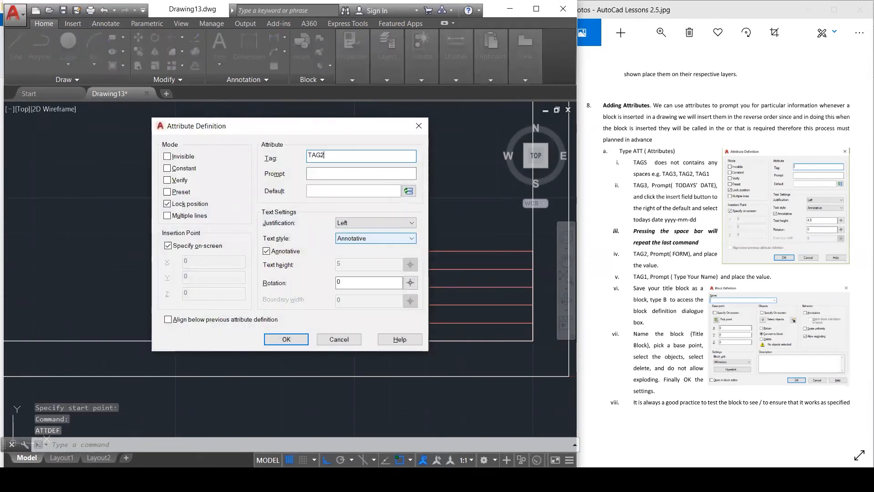
left_click(286, 340)
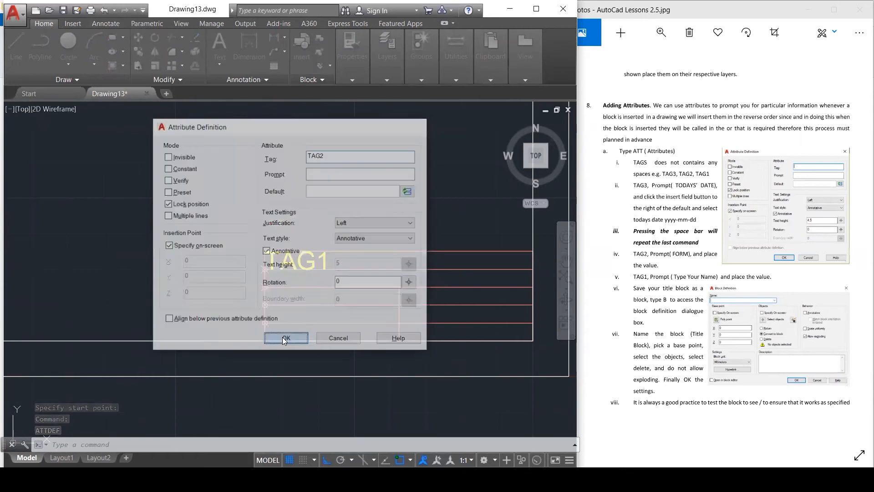
scroll(270, 318, "up", 2)
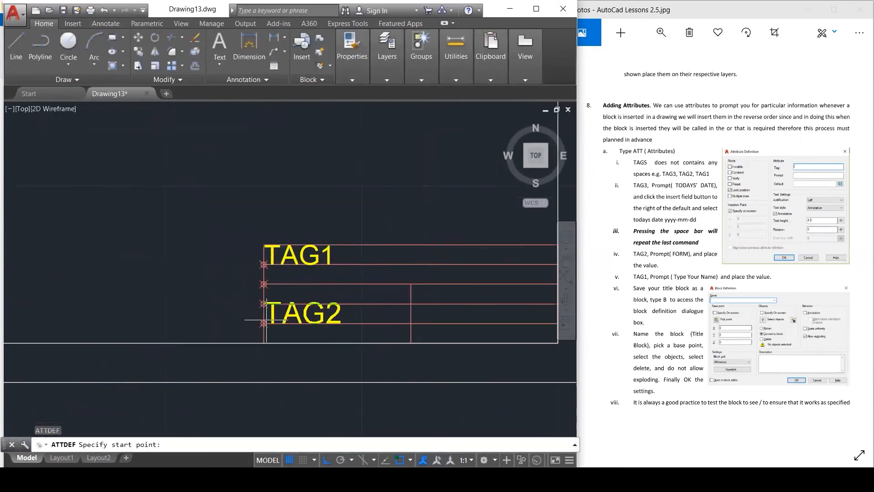
scroll(267, 319, "up", 2)
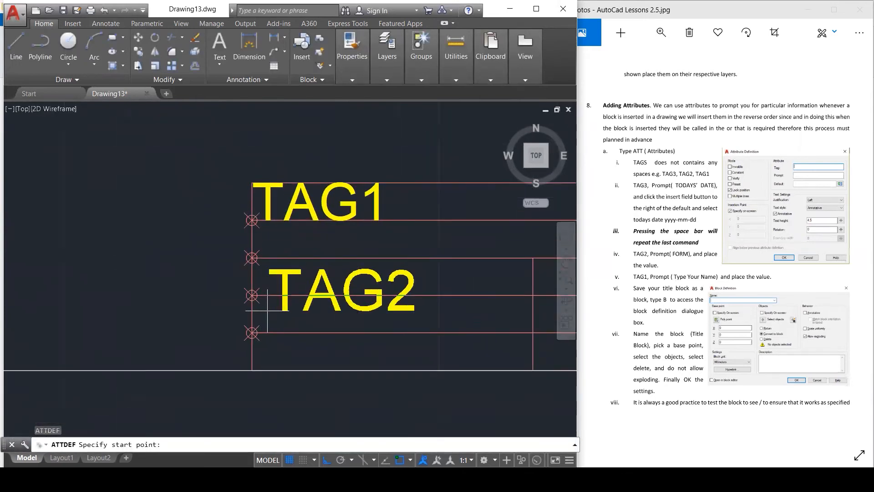
left_click(249, 293)
Step: Define an attribute with the tag TAG3 and place it at the title block's bottom-left corner
scroll(336, 219, "down", 2)
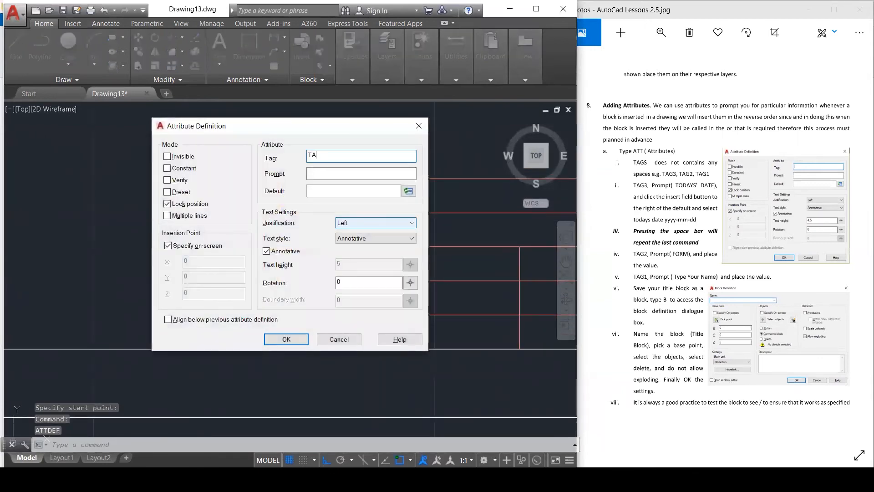
left_click(286, 340)
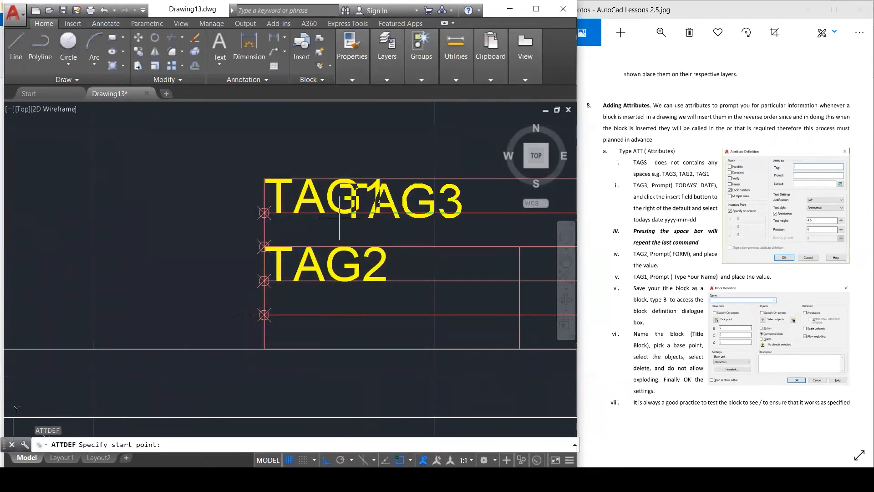
left_click(264, 348)
scroll(328, 285, "down", 4)
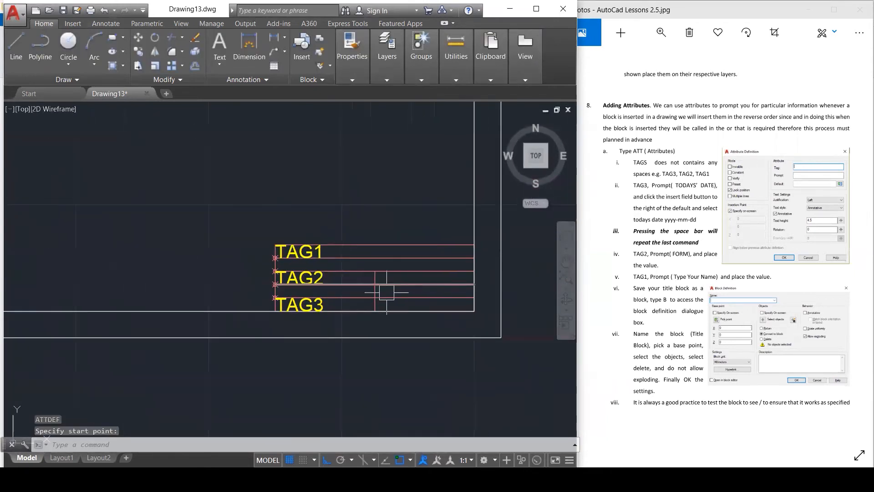
Step: Delete the vertical centre line from the lower rows of the title block
scroll(415, 295, "up", 2)
key("Escape")
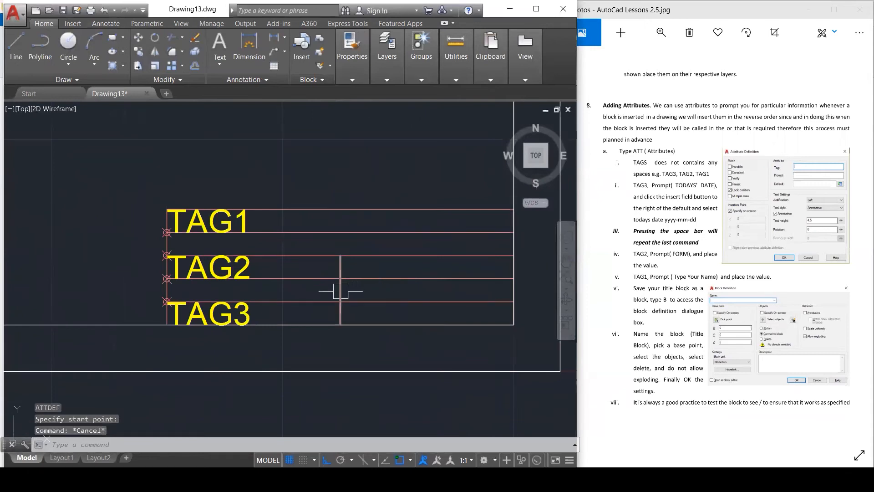
left_click(340, 289)
key("Delete")
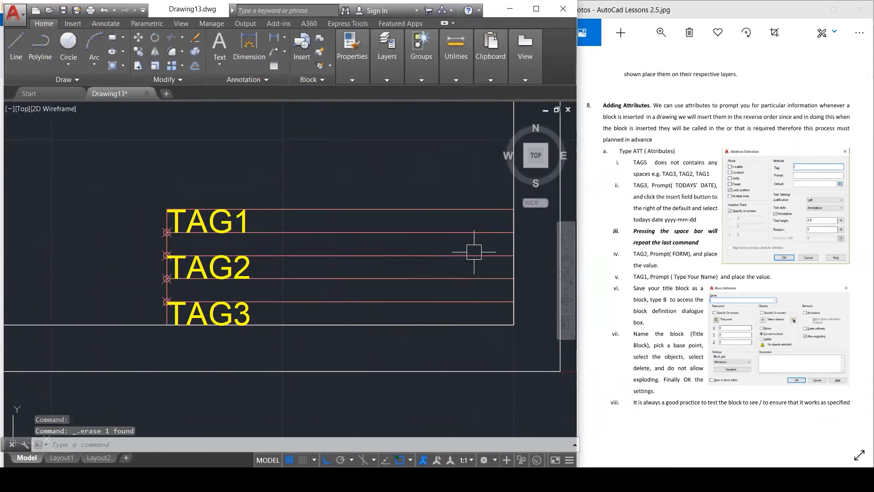
Step: Undo the conversion of the title block and its attributes into a block
scroll(474, 252, "down", 1)
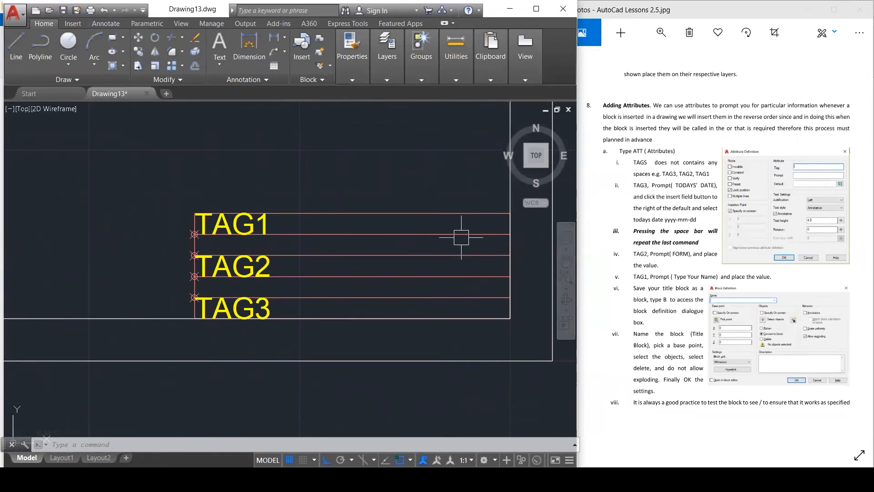
type("B")
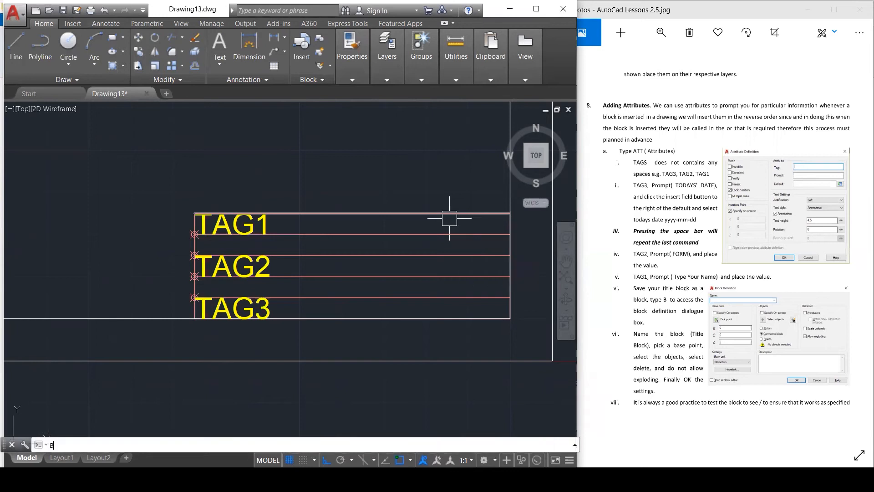
type("L")
key("Escape")
key("ctrl+z")
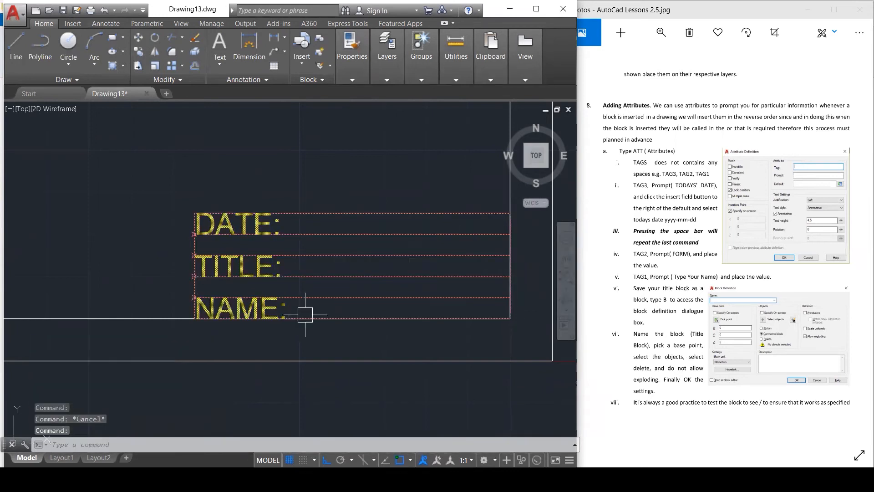
key("ctrl+z")
key("Escape")
key("Escape")
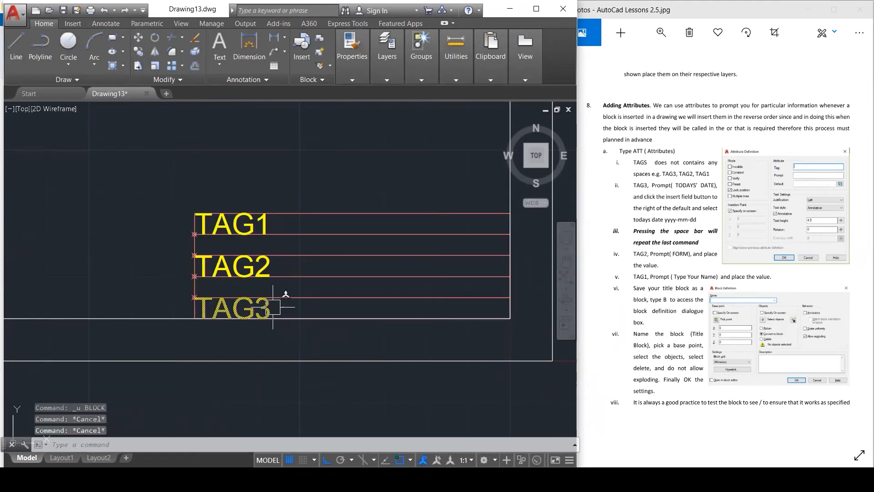
Step: Define a block named TITLE BLOCK from the title block lines and all three tags, converting the selection to a block
left_click(504, 299)
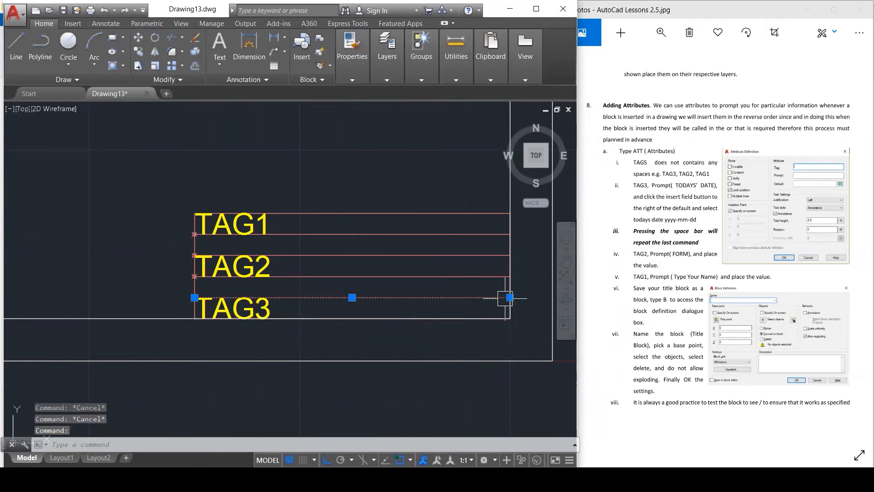
key("Escape")
type("BL")
key("Return")
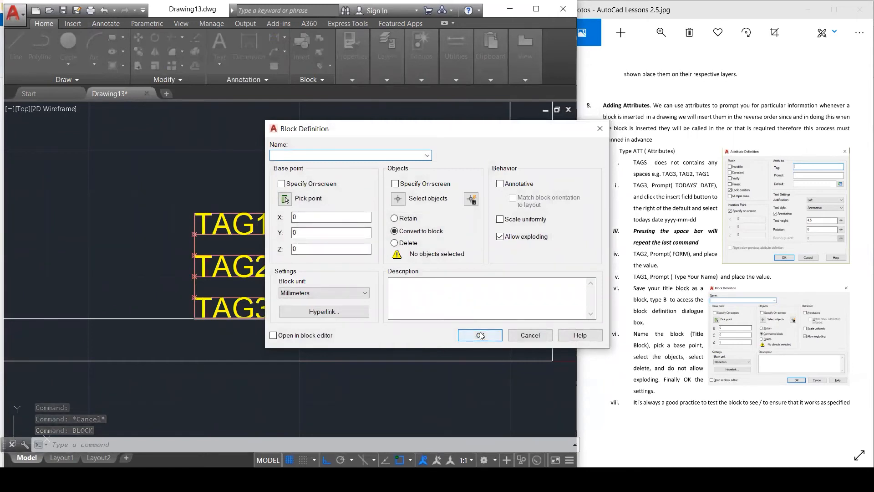
type("TITLE BLOCK")
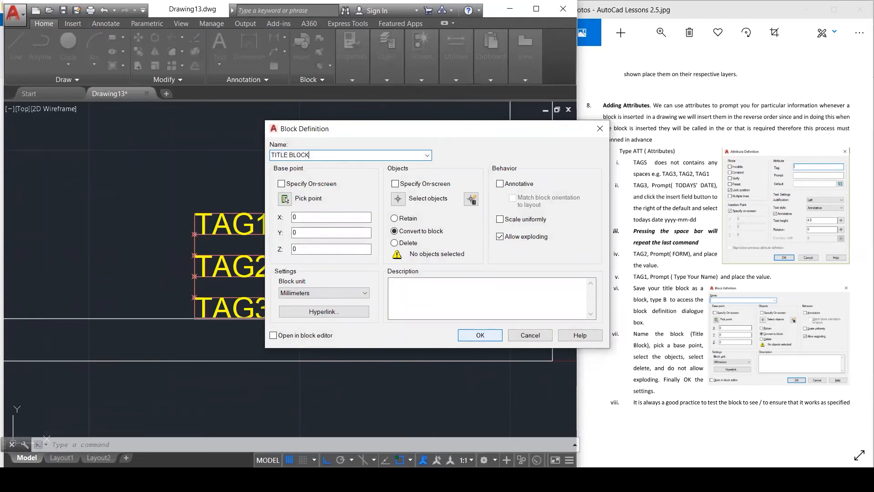
left_click(483, 336)
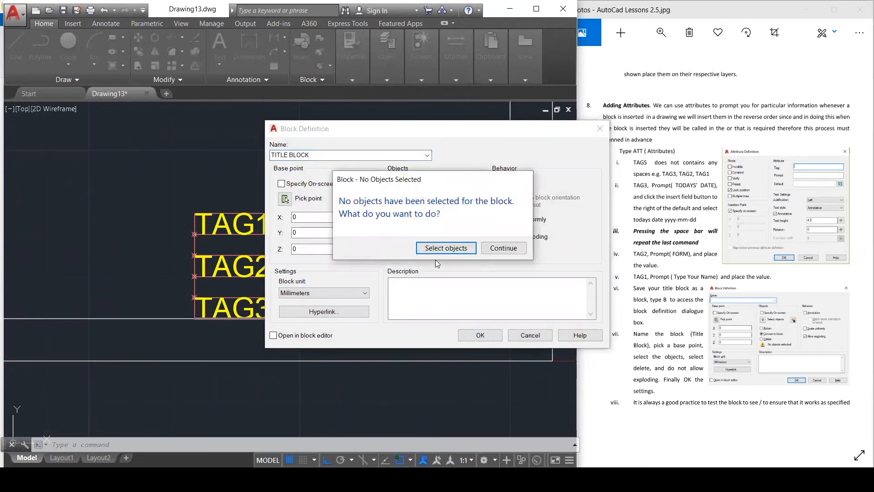
left_click(445, 248)
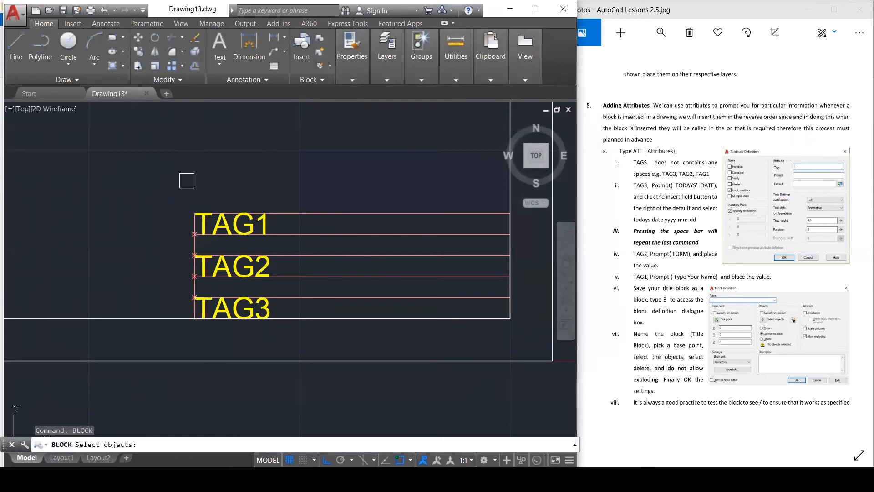
left_click(162, 168)
left_click(528, 334)
key("Return")
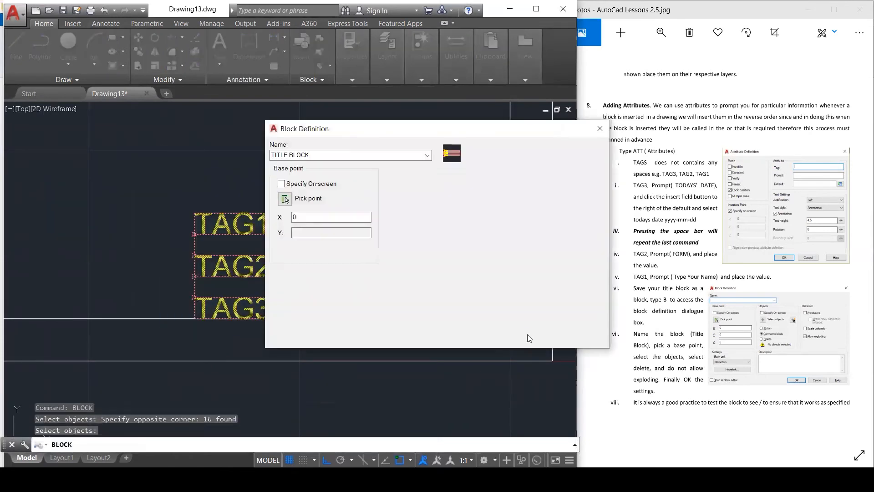
left_click(496, 339)
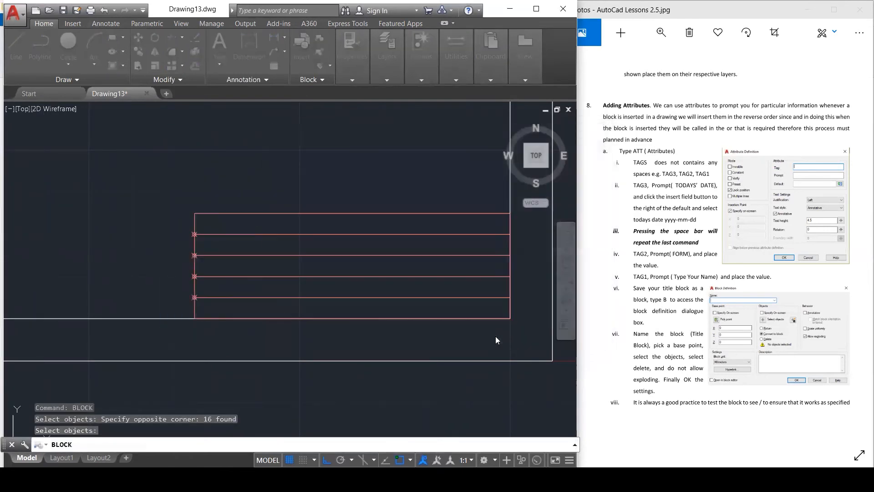
Step: Set the new block's attribute values to NAME: for TAG3, TITLE: for TAG2 and DATE: for TAG1
left_click(464, 160)
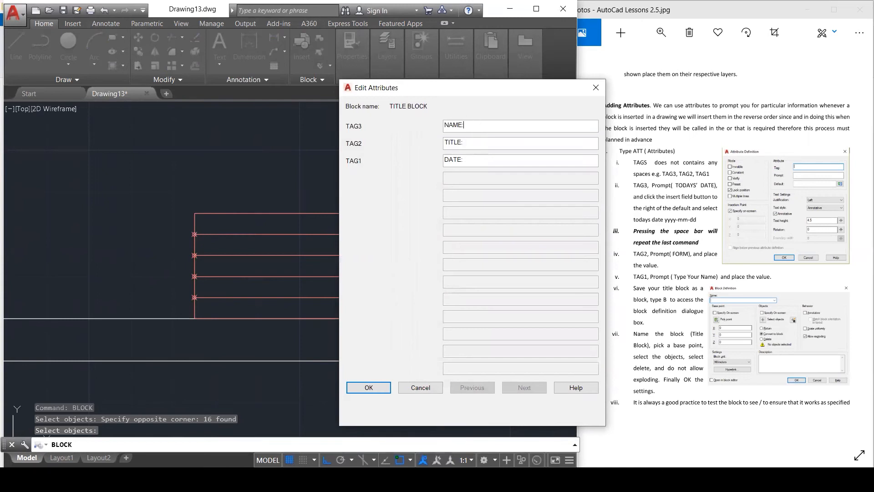
left_click(369, 388)
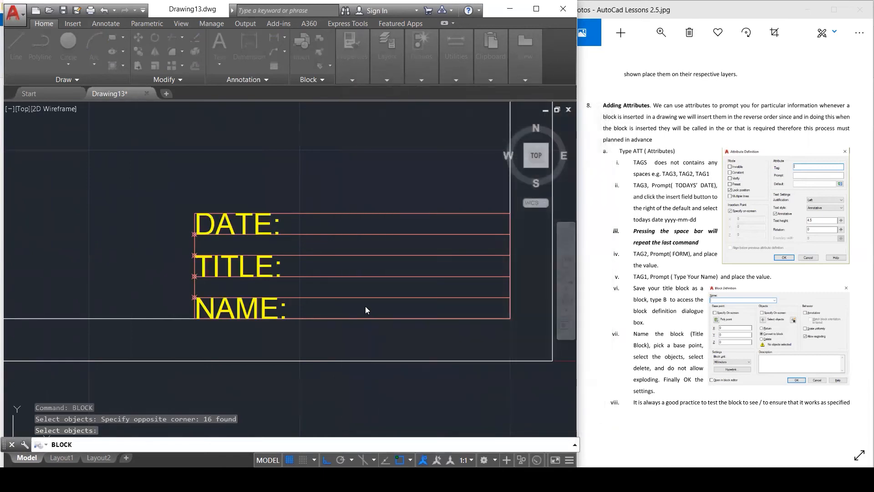
scroll(436, 345, "down", 2)
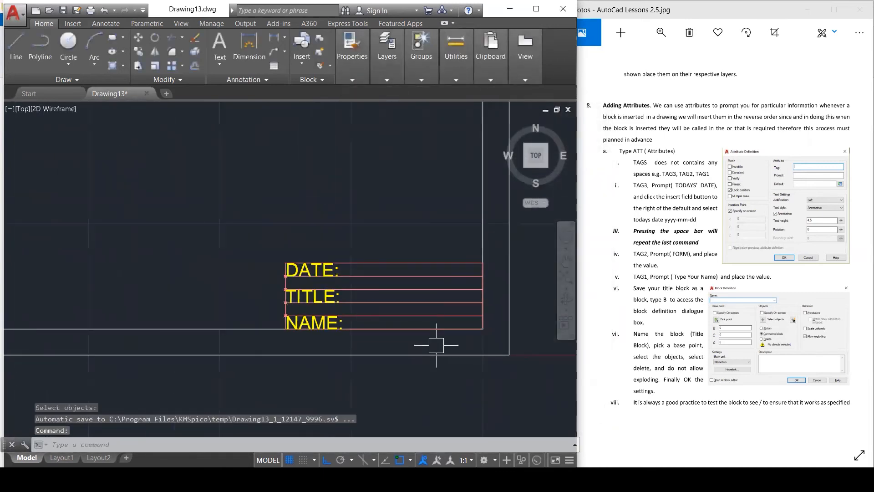
Step: Edit the title block's attributes and change the value of TAG3 to DATE:
scroll(317, 271, "up", 2)
double_click(317, 263)
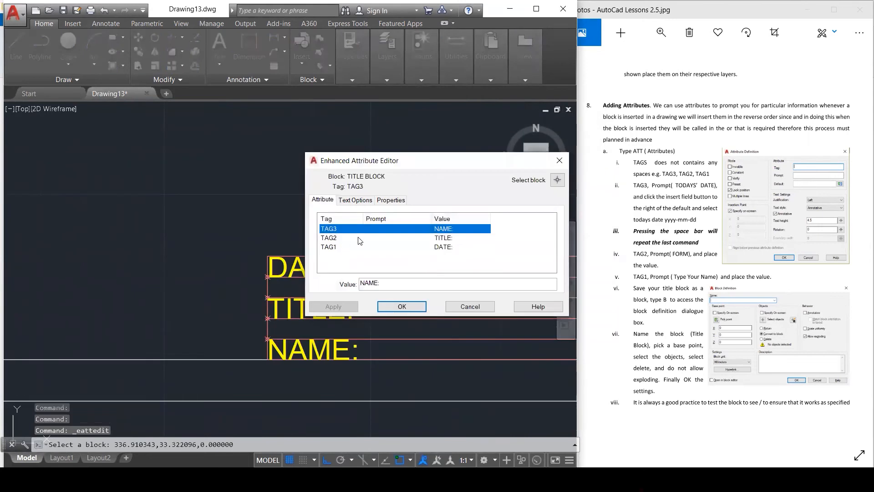
left_click(392, 282)
double_click(393, 282)
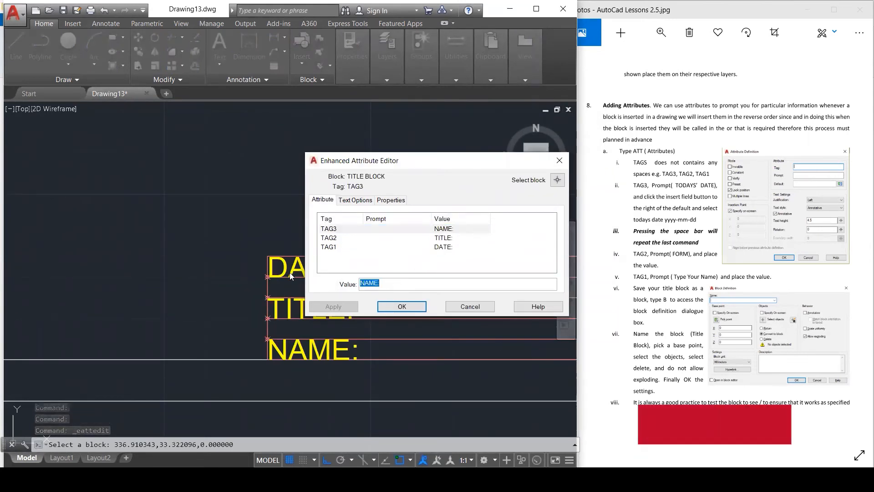
type("DATE:")
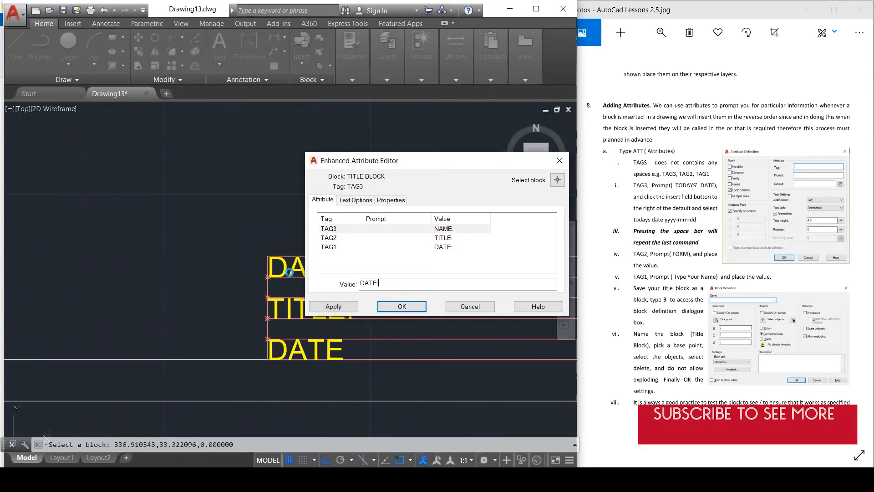
left_click(351, 307)
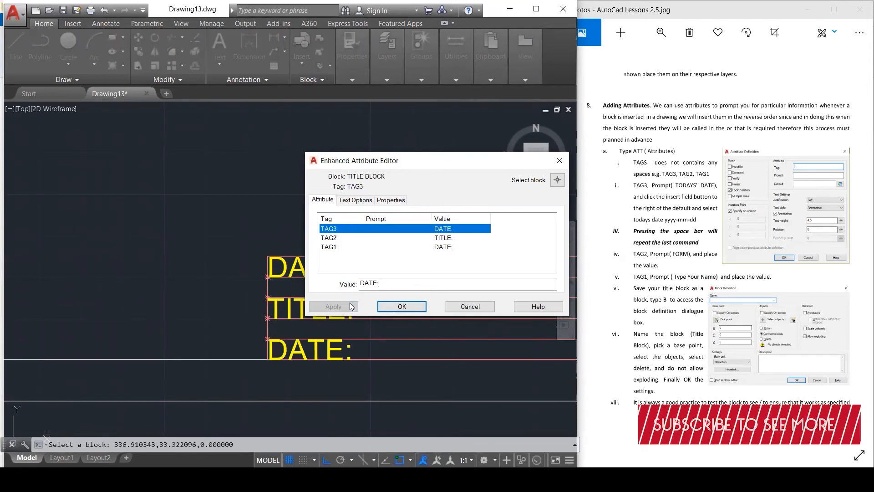
left_click(449, 239)
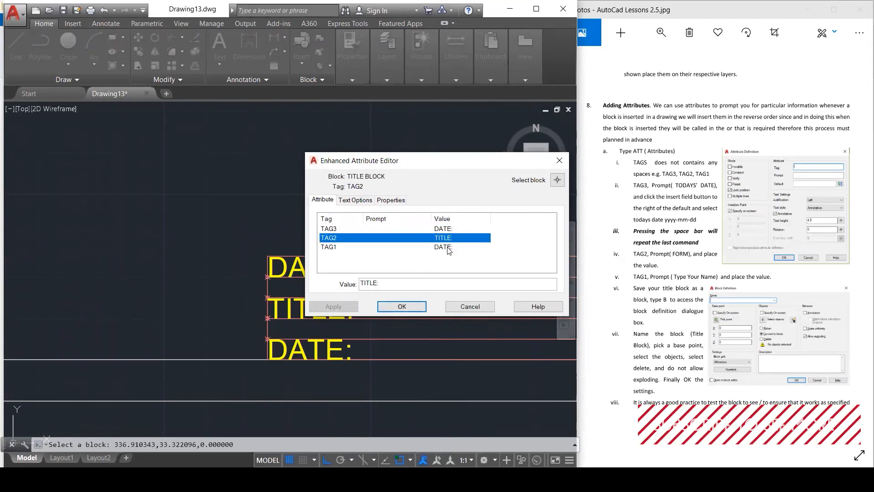
left_click(448, 250)
left_click(449, 250)
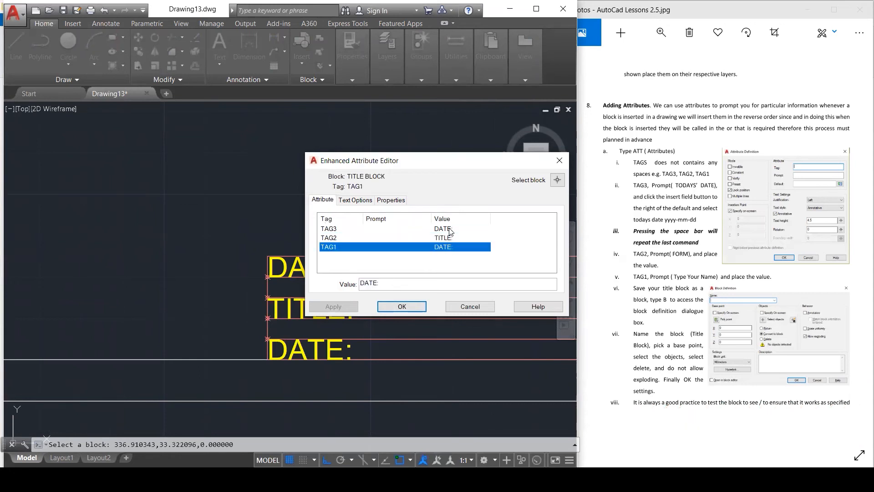
left_click(450, 229)
left_click(395, 283)
double_click(395, 283)
type("NAME")
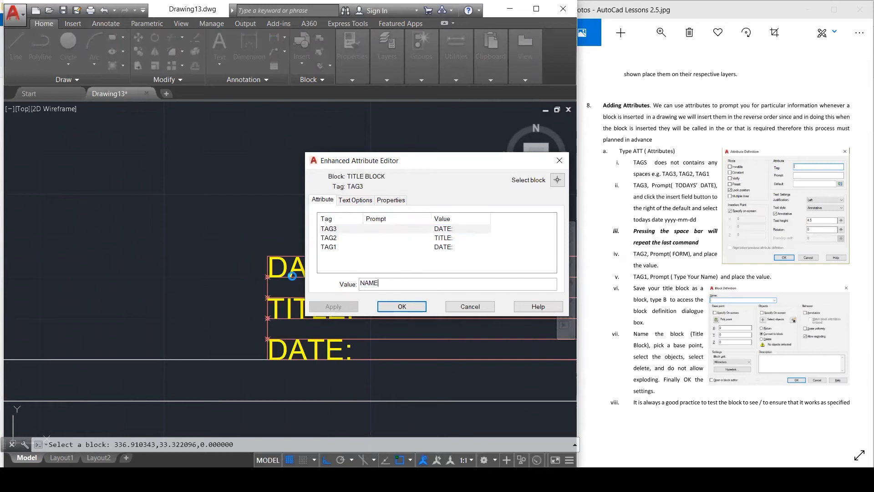
key("ctrl+z")
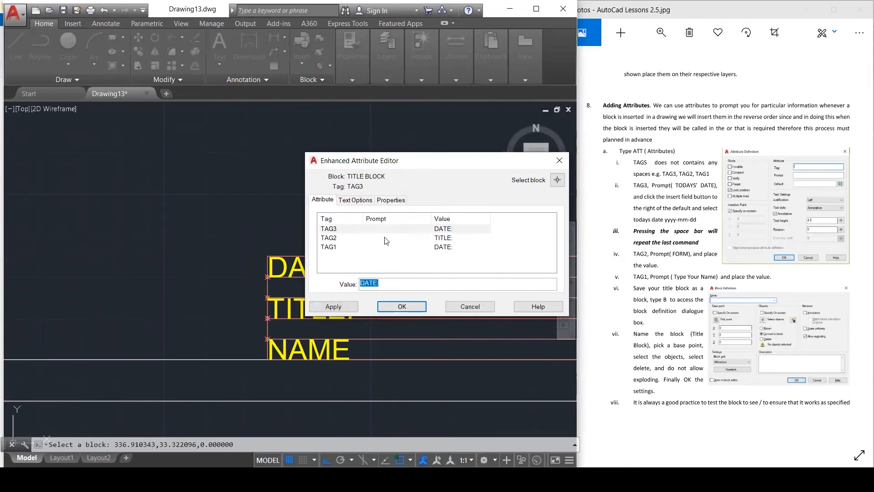
Step: Change the value of TAG1 to NAME: and apply it
left_click(445, 247)
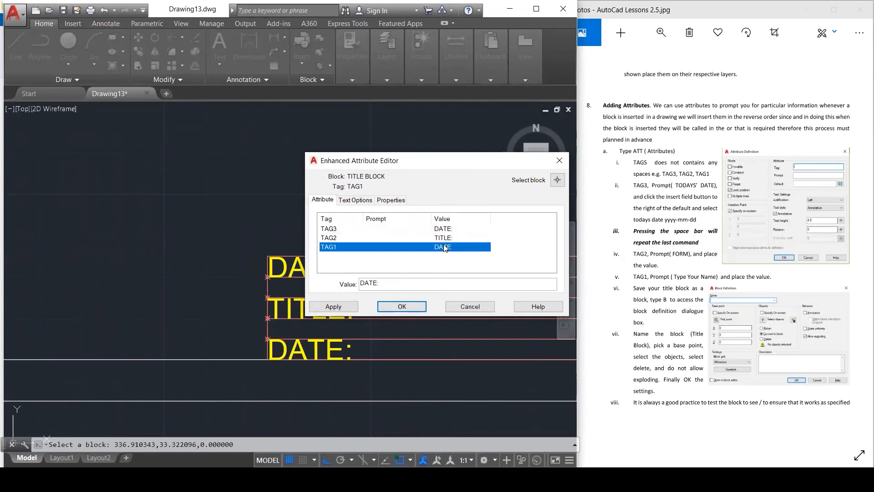
double_click(419, 282)
type("NAME:")
left_click(319, 308)
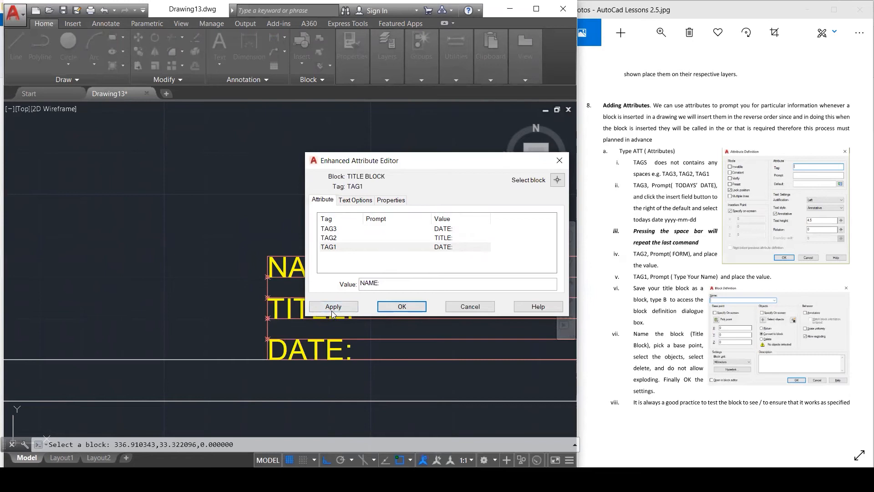
Step: Examine the text options of TAG1, including its height, justification and annotative setting, and close the attribute editor
left_click(355, 200)
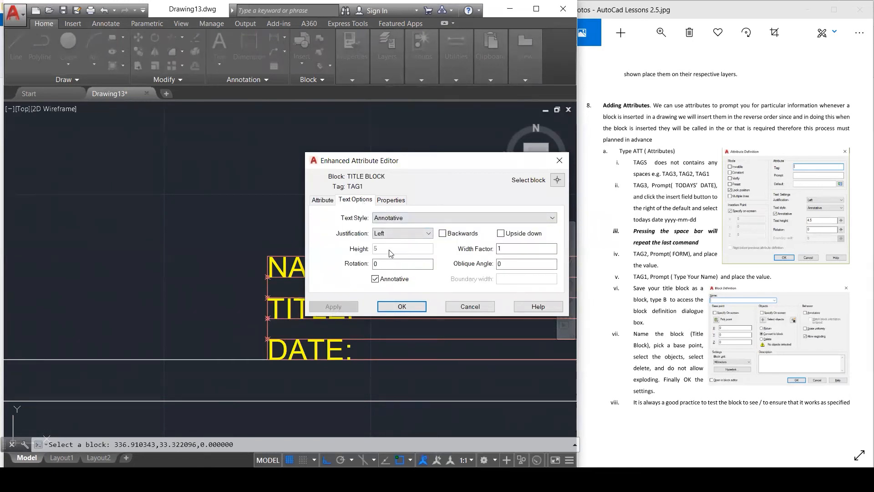
left_click(324, 200)
left_click(454, 247)
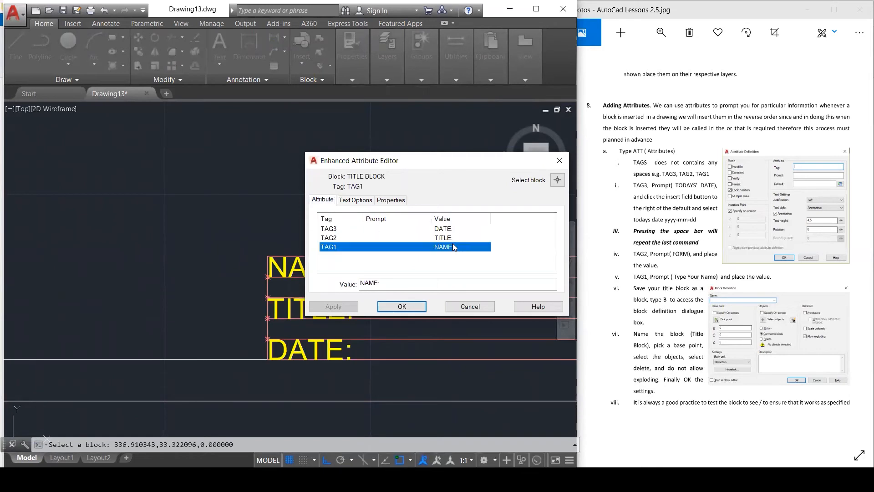
left_click(346, 201)
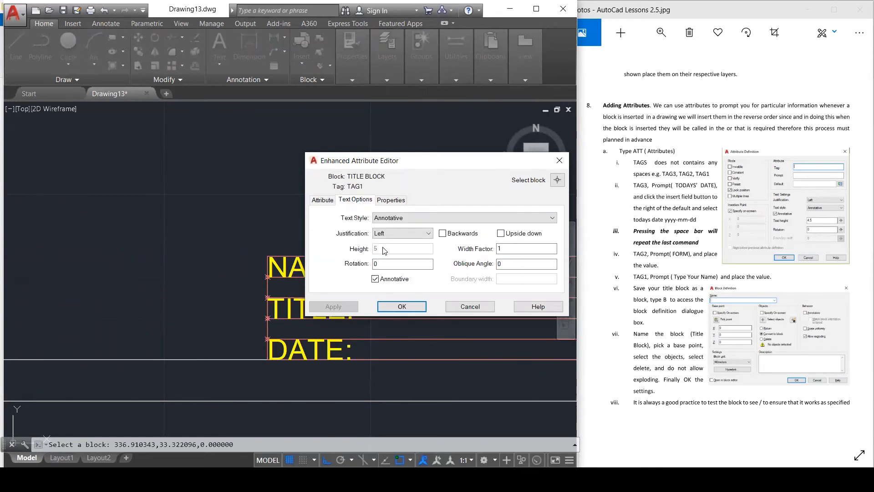
left_click(411, 235)
left_click(411, 235)
left_click(376, 279)
left_click(376, 280)
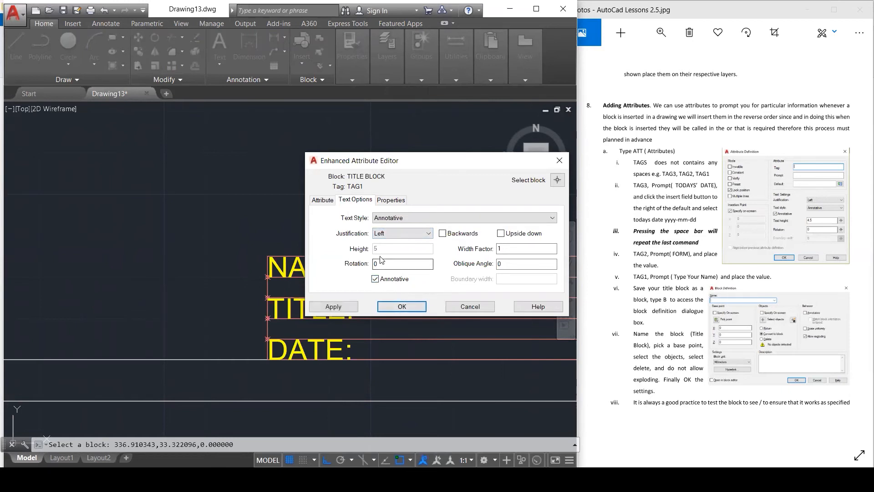
left_click(402, 306)
scroll(237, 277, "down", 5)
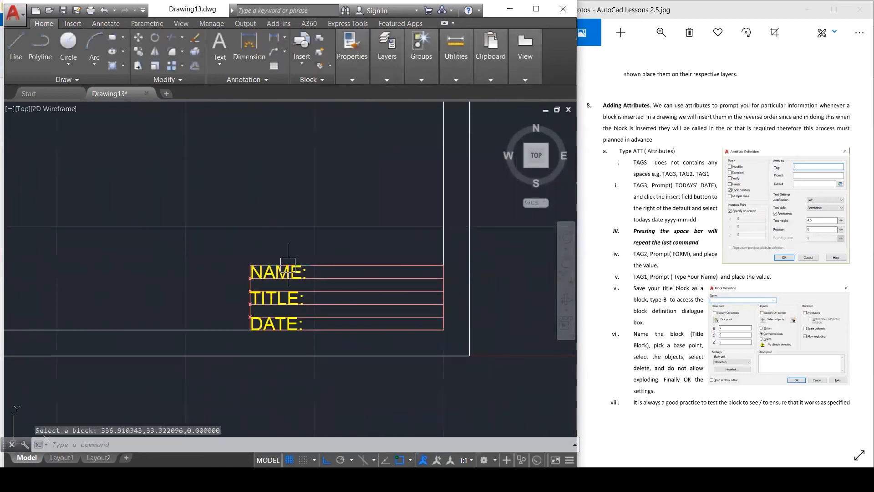
scroll(445, 328, "down", 2)
left_click(311, 261)
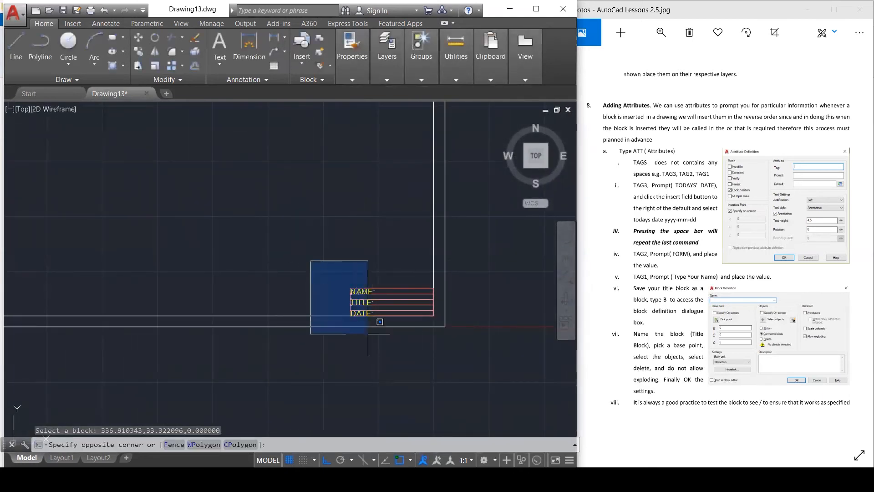
left_click(381, 348)
scroll(374, 332, "up", 4)
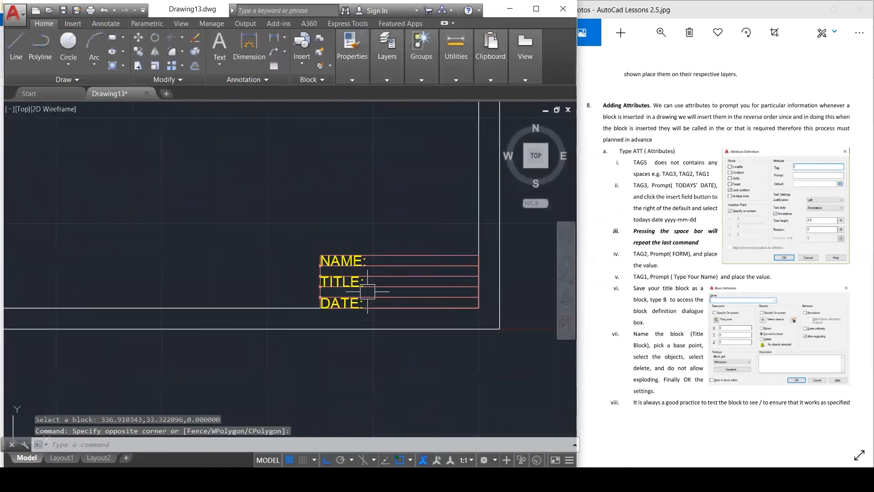
key("Escape")
Step: Check the text options of TAG3 in the title block's attribute editor and close it without changes
double_click(347, 279)
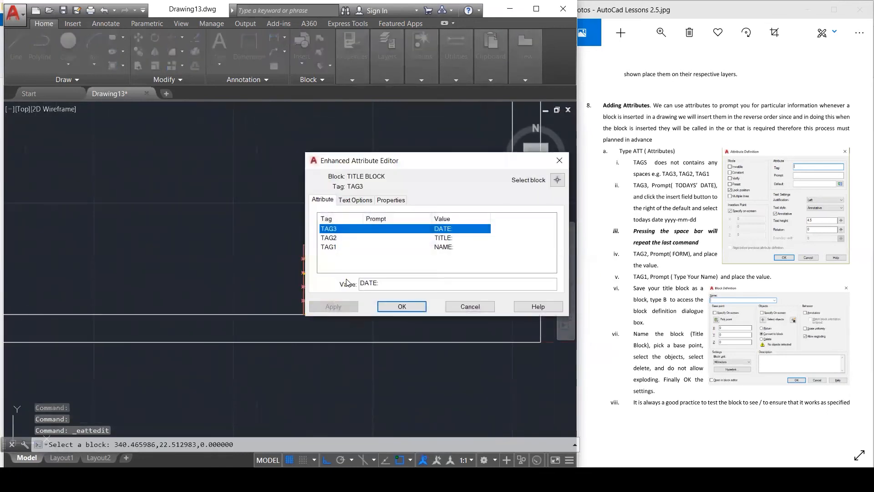
left_click(363, 201)
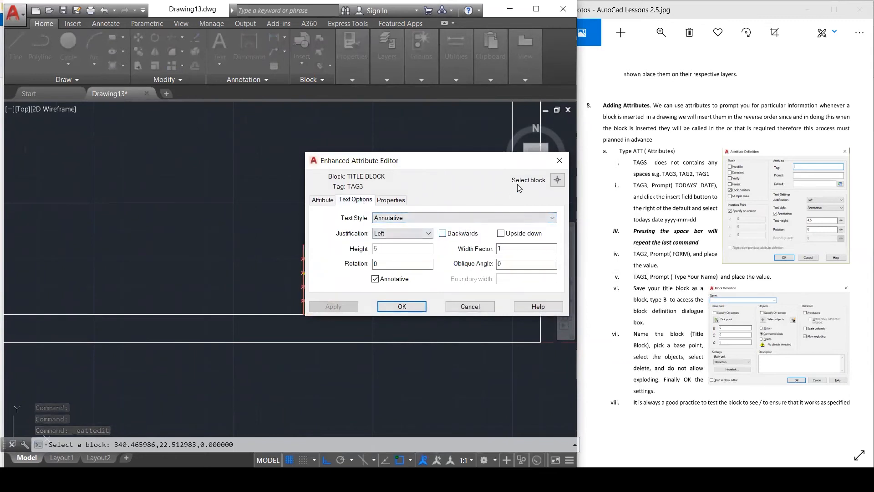
left_click(560, 161)
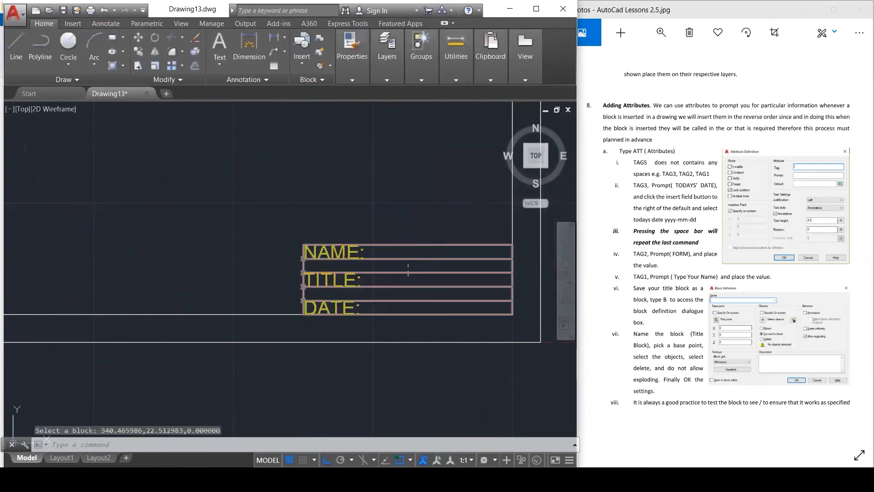
double_click(391, 245)
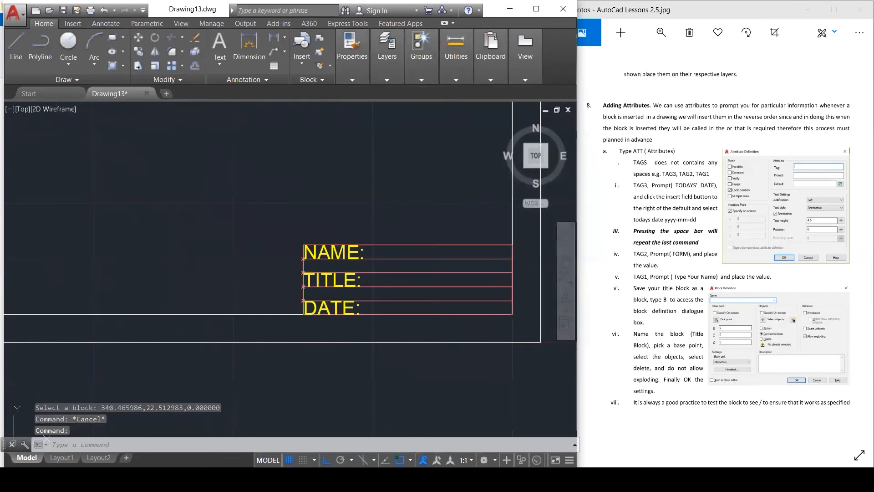
left_click(406, 313)
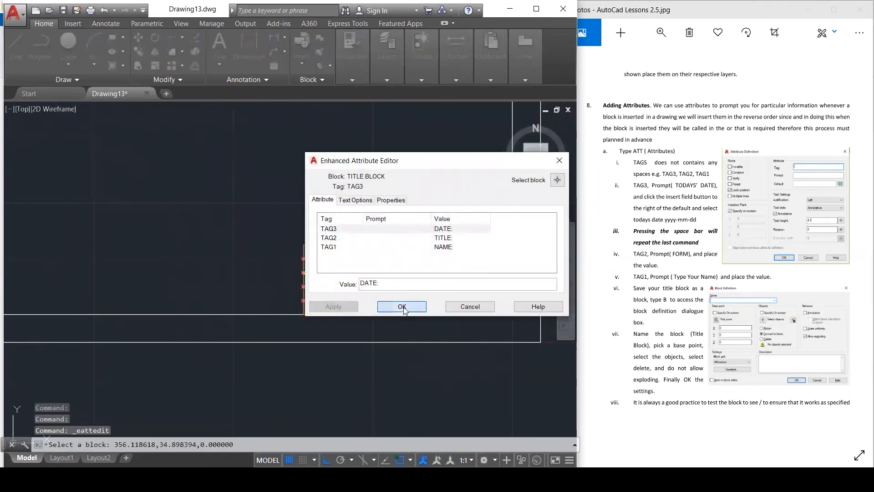
key("Escape")
key("Escape")
key("Escape")
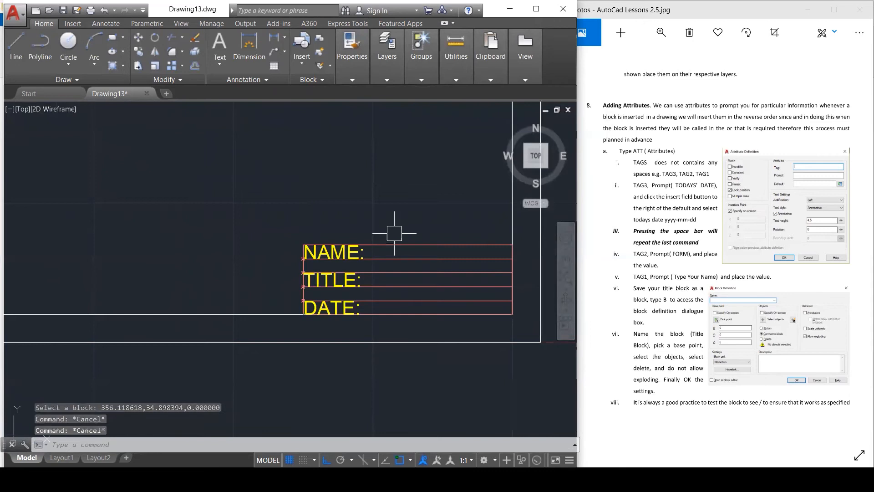
scroll(290, 252, "down", 2)
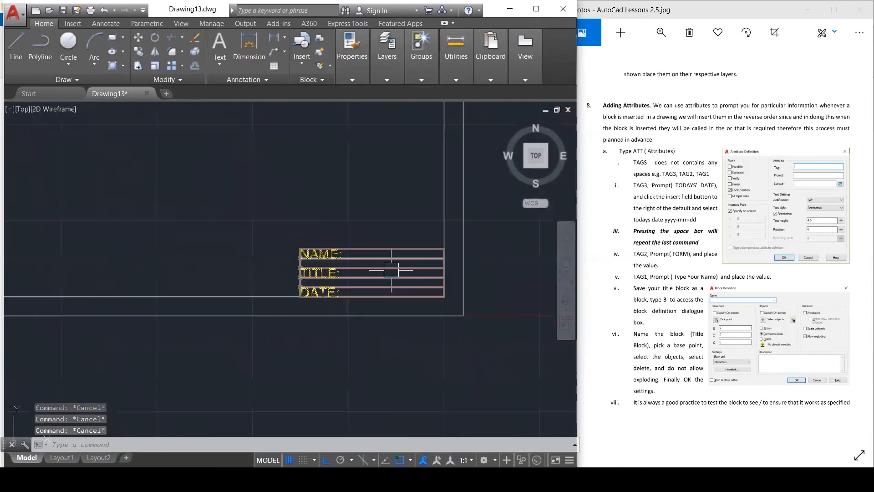
scroll(407, 258, "up", 2)
double_click(407, 258)
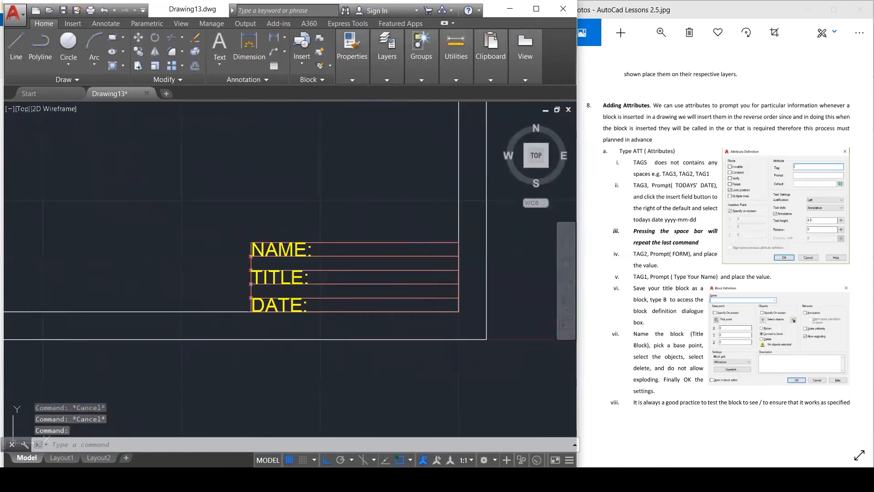
left_click(469, 306)
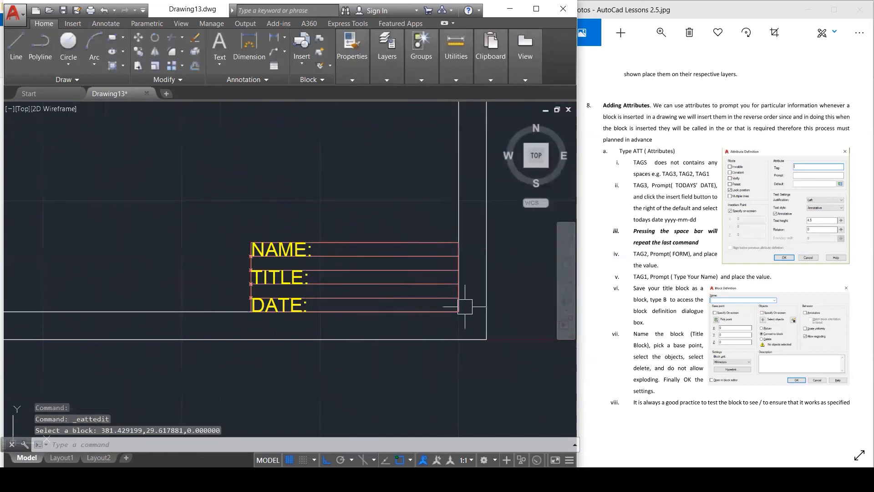
Step: Reopen the title block's attribute editor, move TAG3 to the TEXT layer and apply the change
scroll(267, 243, "up", 2)
double_click(268, 244)
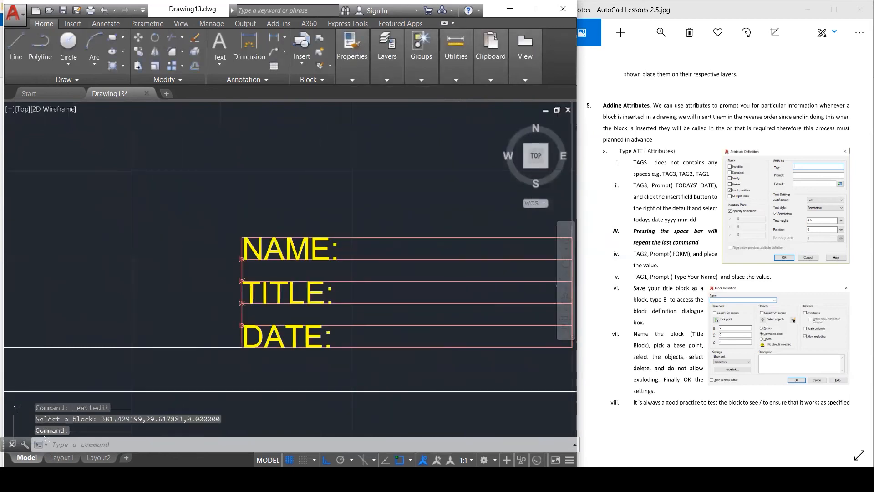
left_click(343, 202)
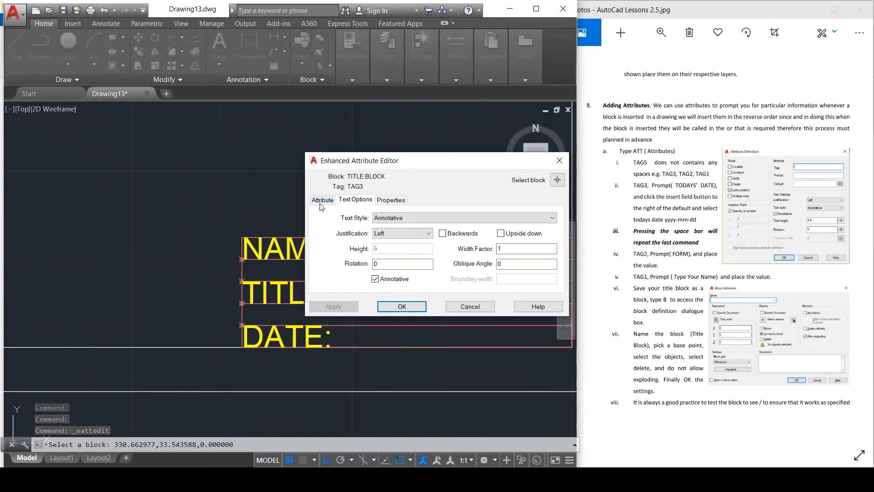
left_click(322, 201)
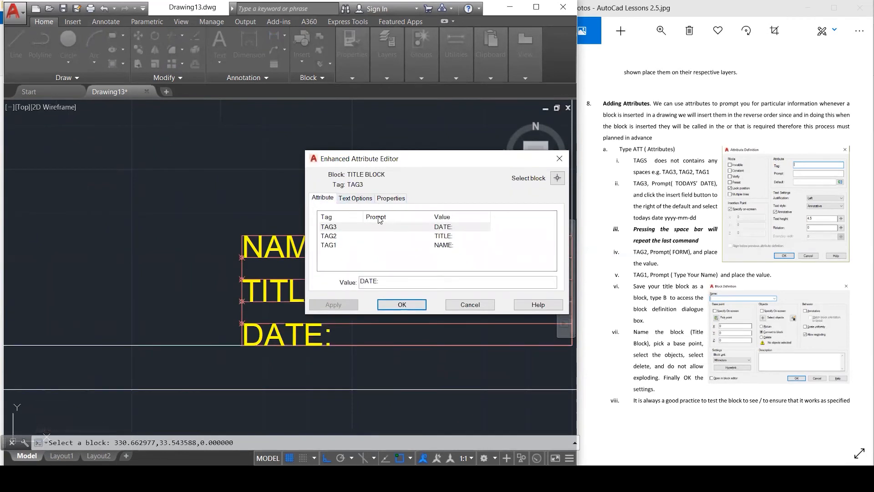
left_click(355, 199)
left_click(396, 200)
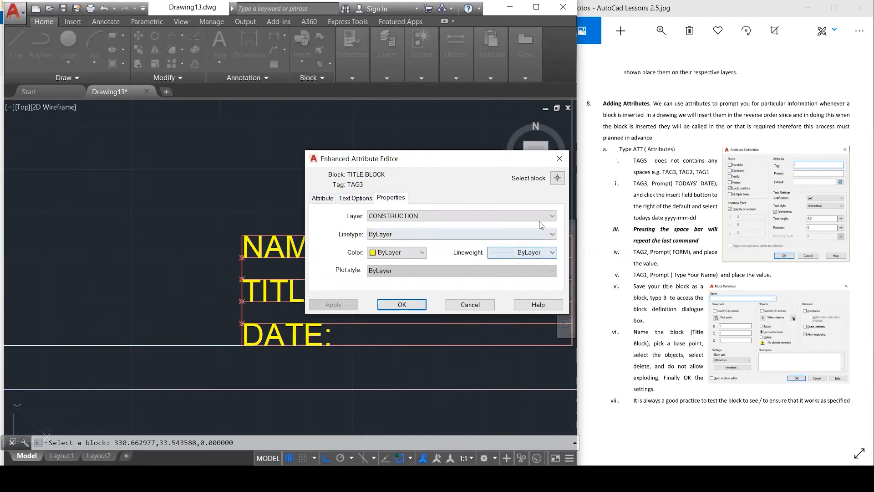
left_click(551, 217)
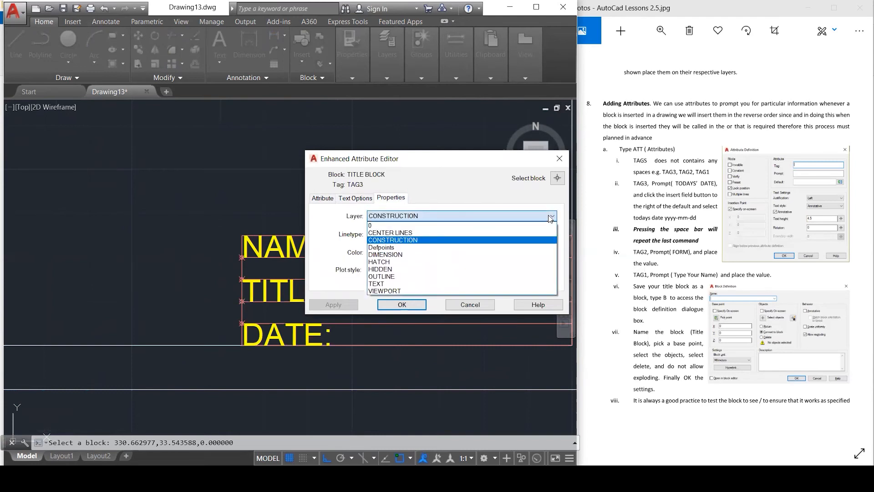
left_click(382, 283)
left_click(352, 305)
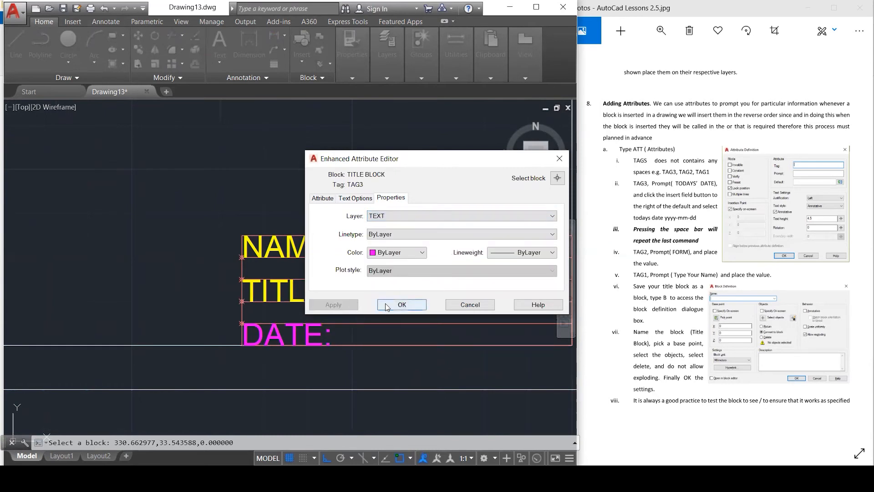
Step: Move the TAG2 attribute of the title block to the TEXT layer
left_click(324, 199)
left_click(441, 237)
left_click(367, 200)
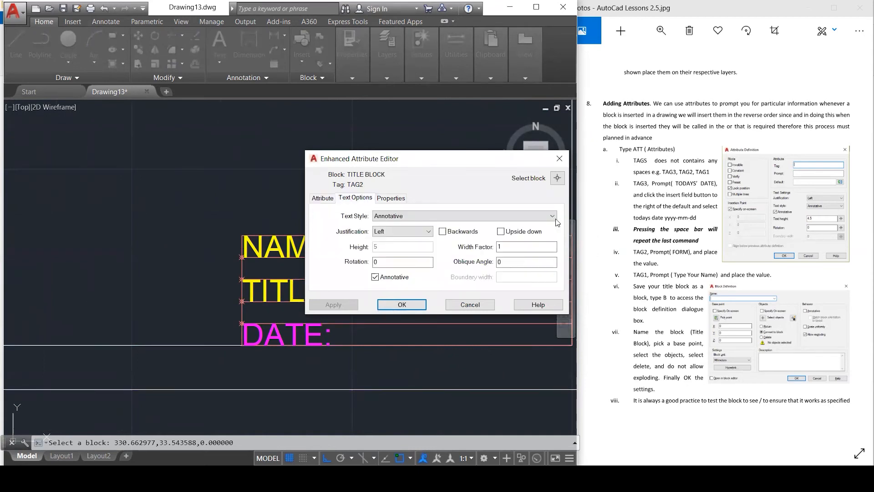
left_click(406, 199)
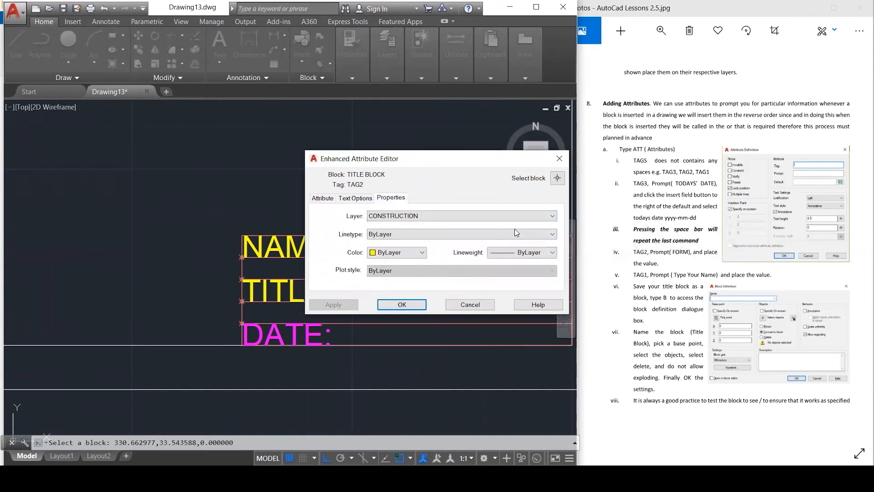
left_click(426, 216)
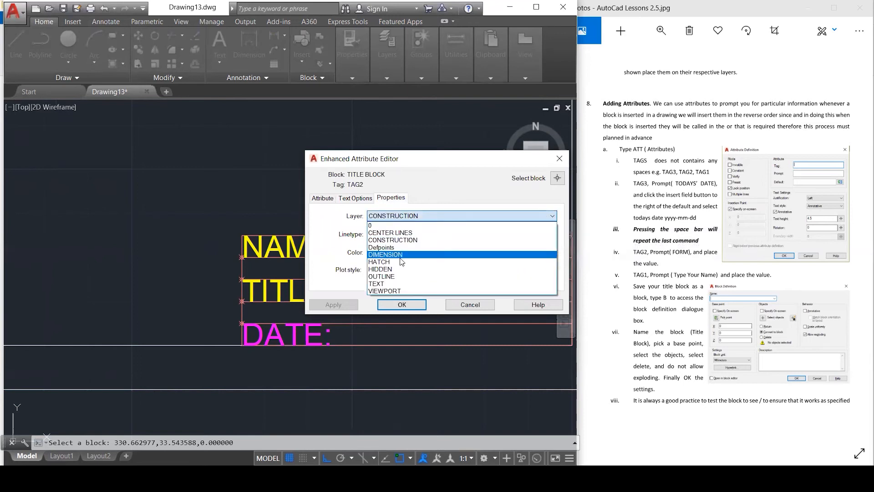
left_click(384, 286)
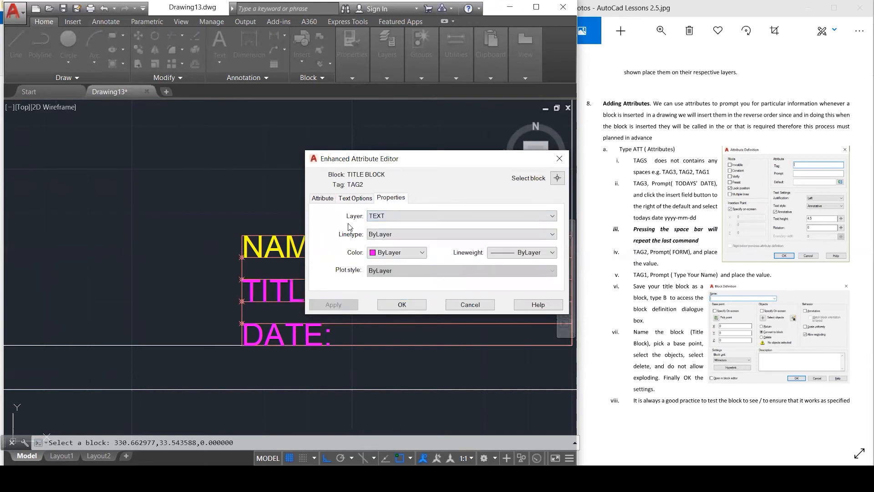
Step: Move the TAG1 attribute of the title block to the TEXT layer, apply it and close the attribute editor
left_click(315, 200)
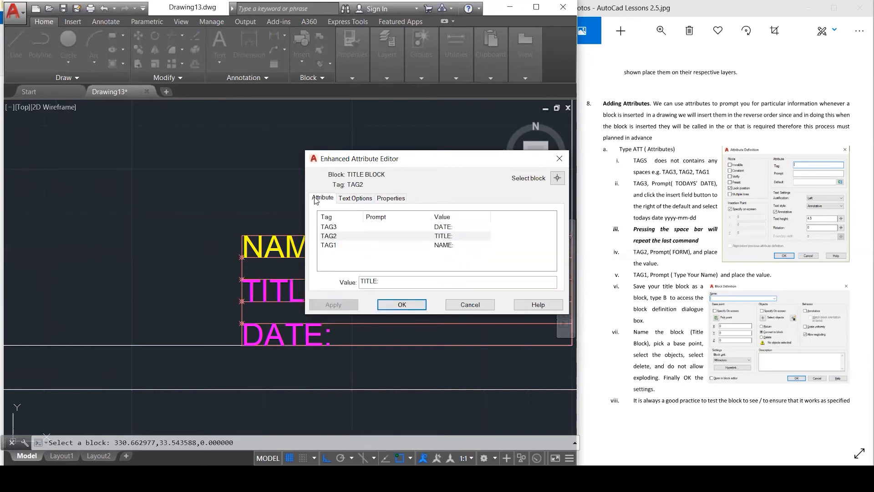
left_click(445, 227)
left_click(382, 198)
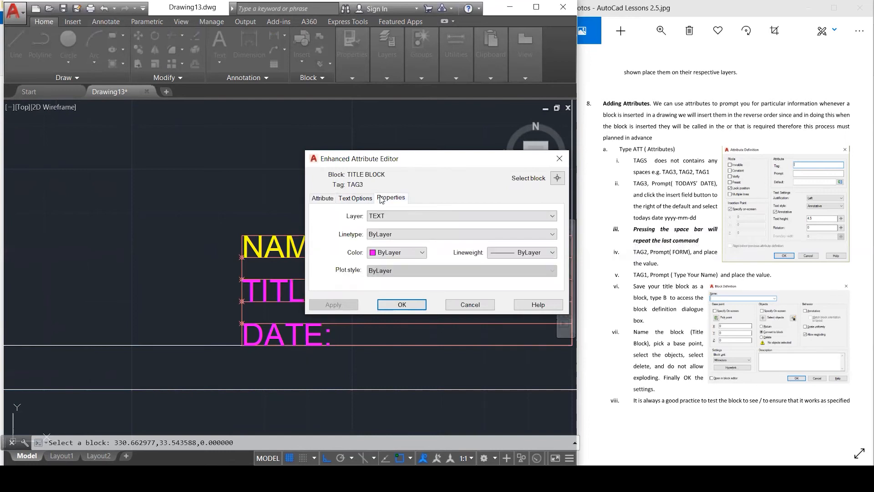
left_click(323, 200)
left_click(444, 245)
left_click(392, 199)
left_click(408, 216)
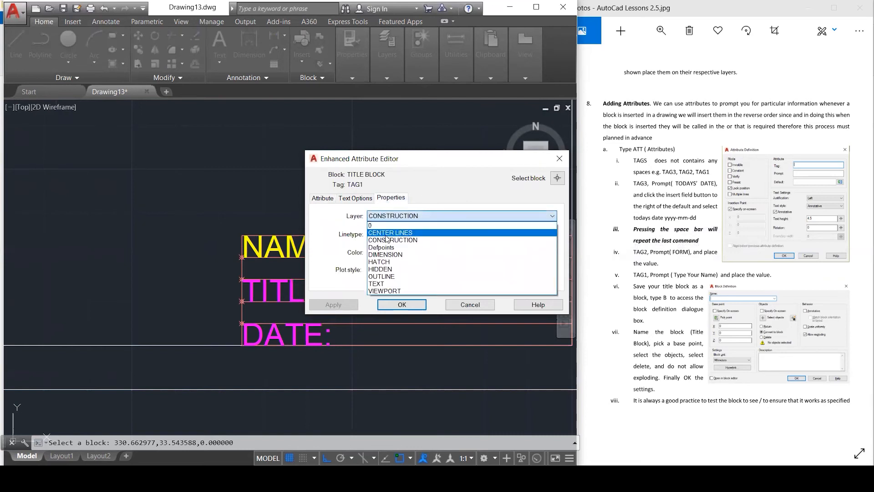
left_click(391, 284)
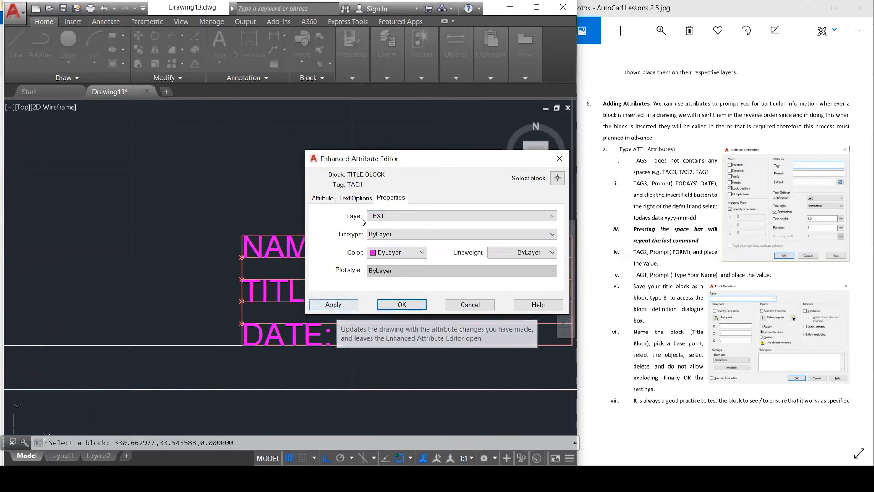
left_click(360, 199)
left_click(348, 305)
Step: Fit the whole border in the drawing view and switch to Photos to show the next lesson page, AutoCad Lessons 2.6.jpg
scroll(187, 250, "down", 5)
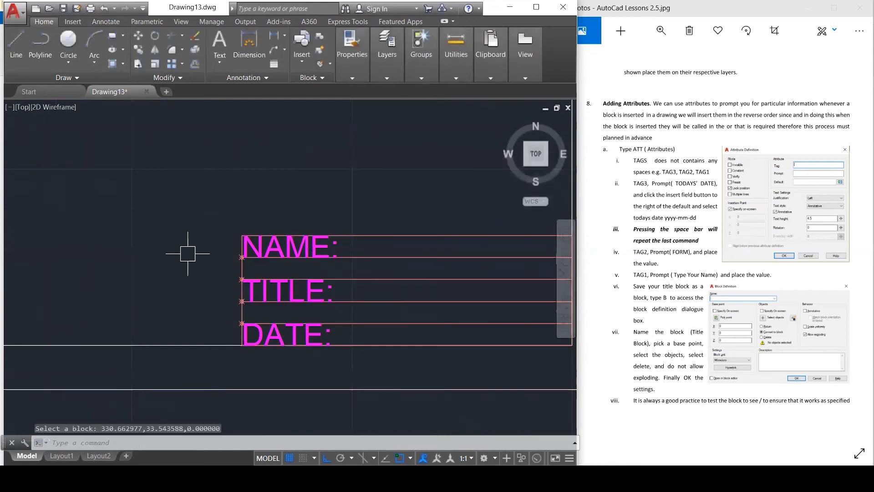
scroll(493, 317, "down", 2)
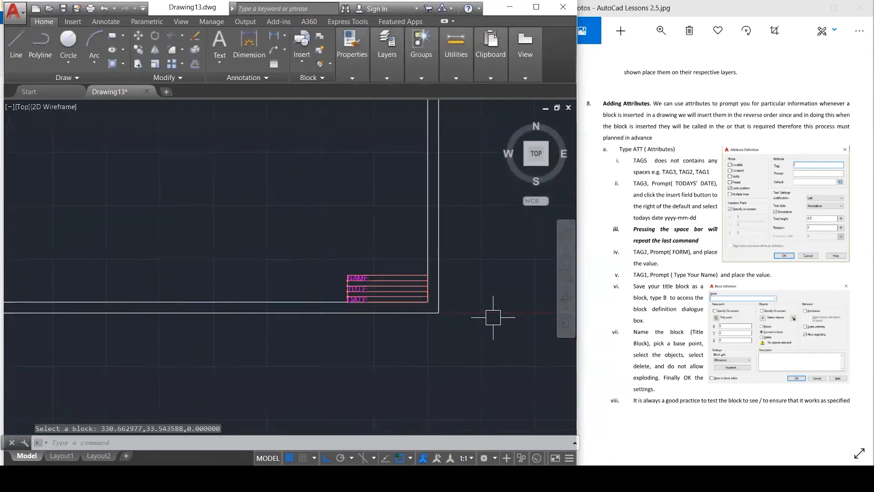
left_click(565, 274)
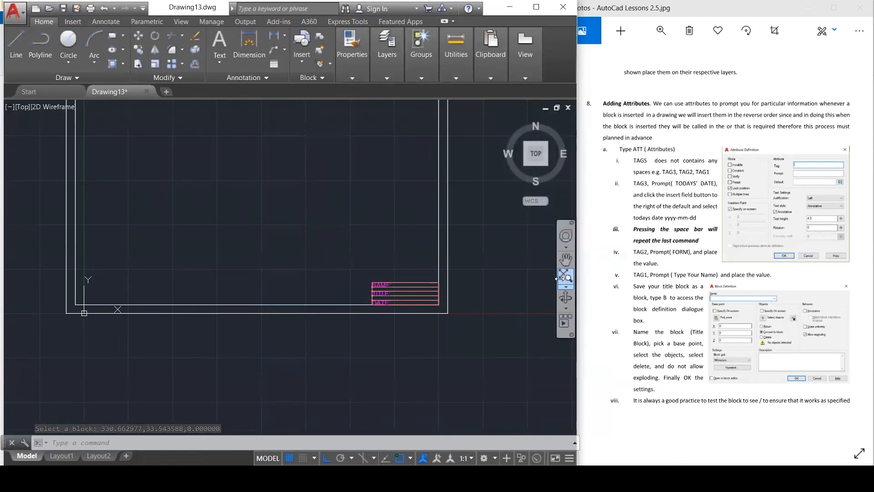
left_click(758, 328)
key("Right")
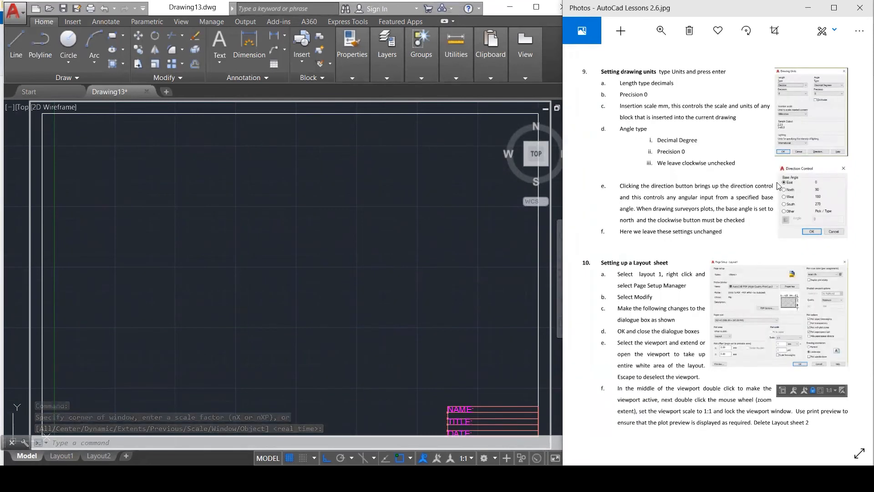
Step: Return to AutoCAD and set the drawing units' length precision to 0 with the UNITS command
left_click(347, 229)
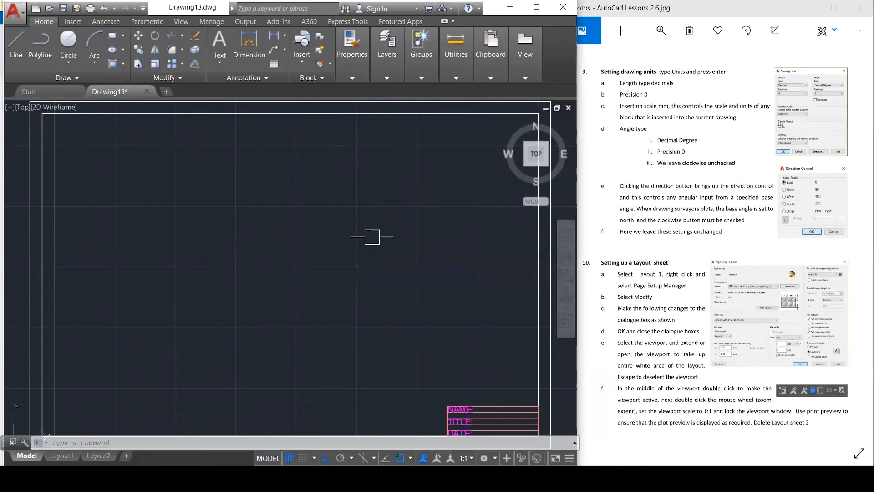
type("UNITS")
key("Return")
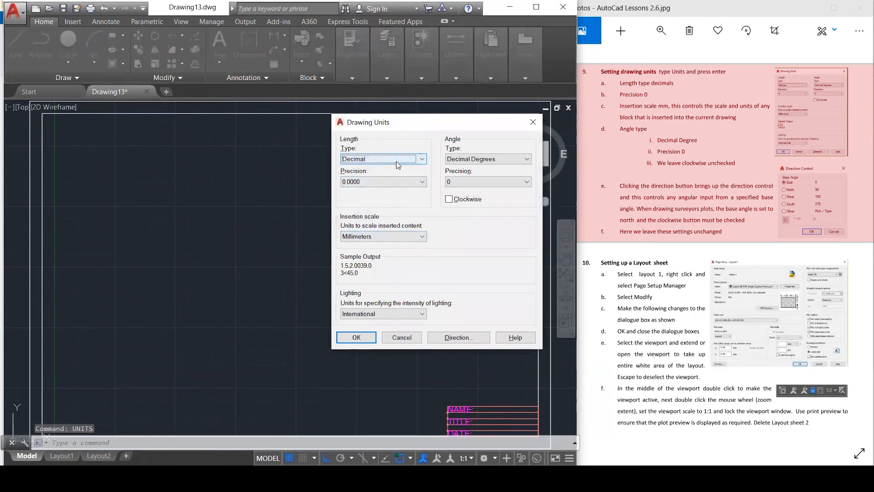
left_click(384, 181)
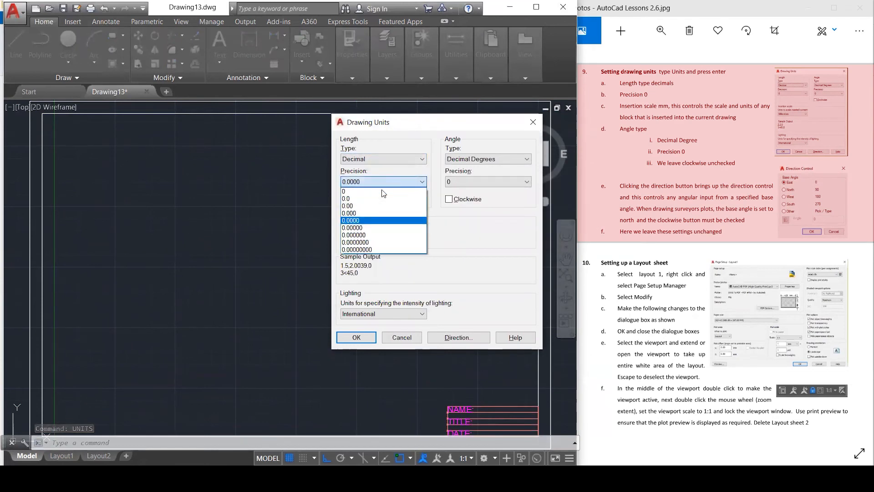
left_click(383, 191)
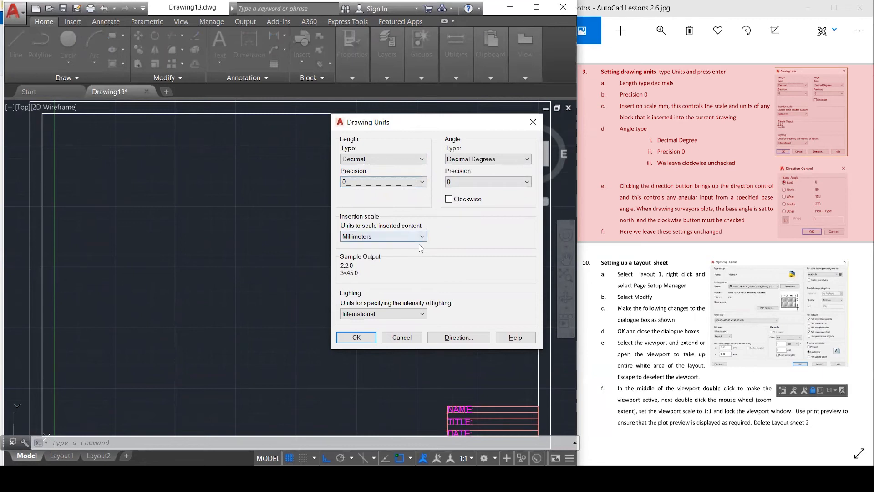
left_click(357, 337)
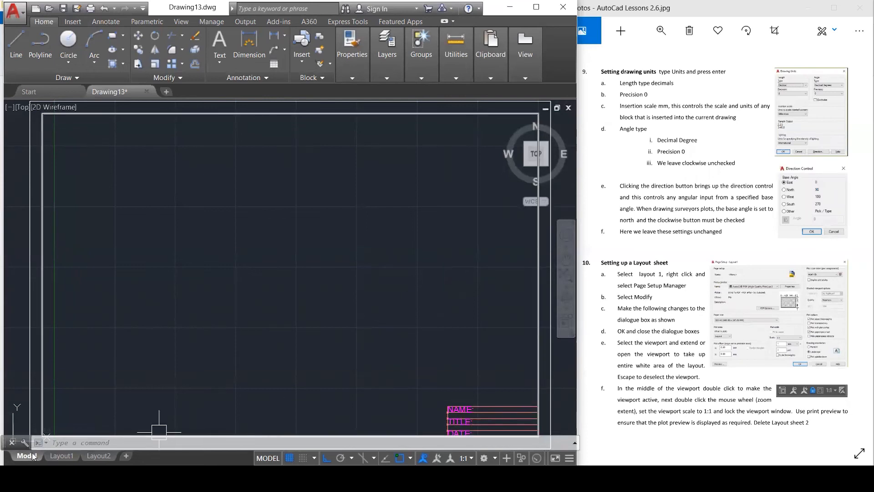
Step: Modify the page setup of Layout1 and choose DWG To PDF.pc3 as its plotter
mouse_move(58, 457)
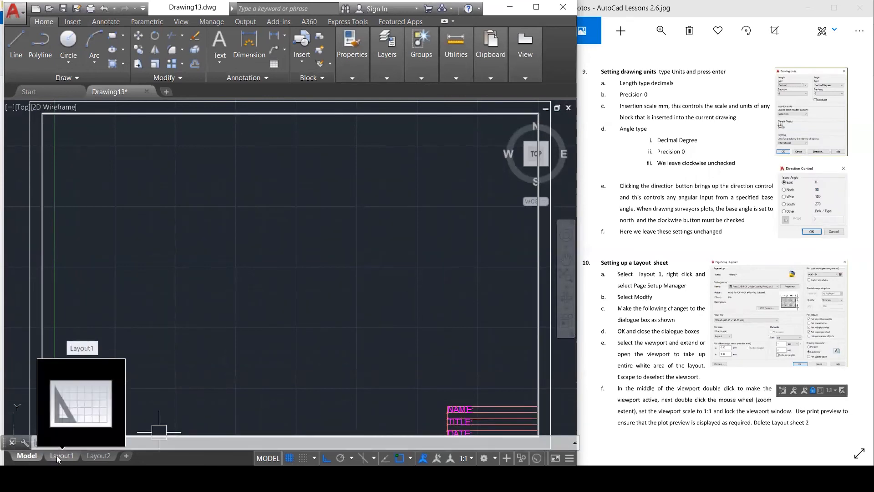
left_click(57, 455)
right_click(57, 455)
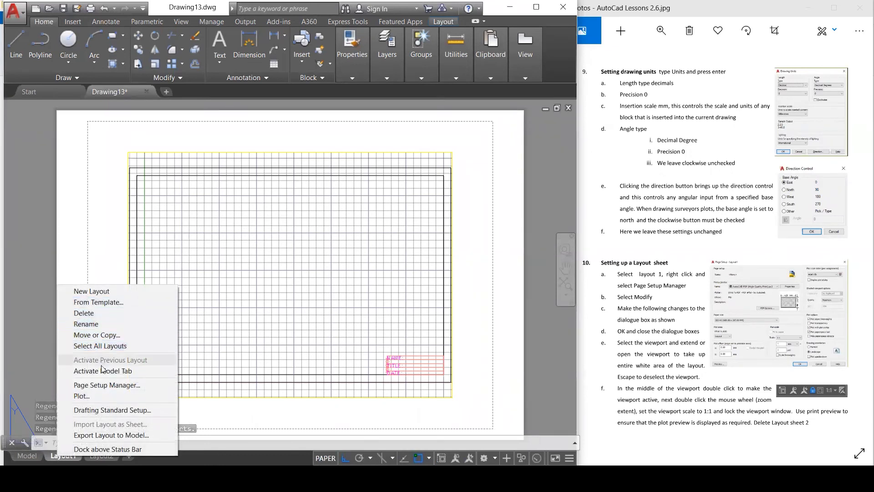
left_click(106, 385)
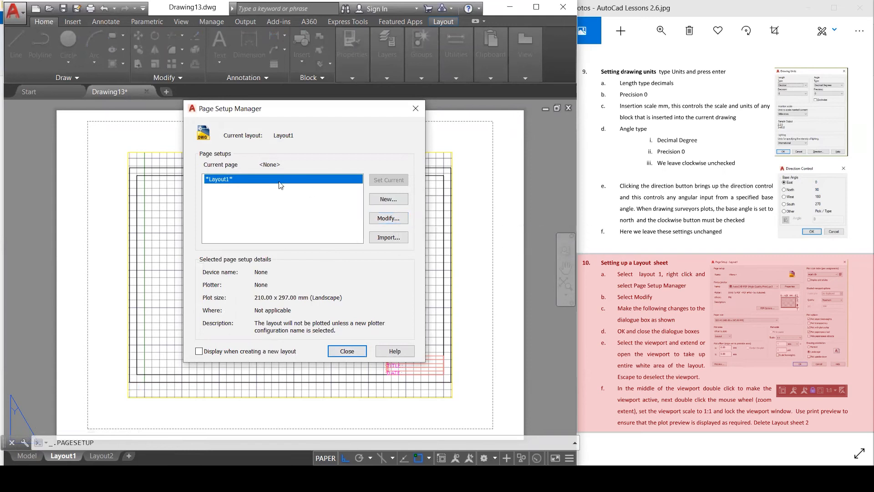
left_click(395, 219)
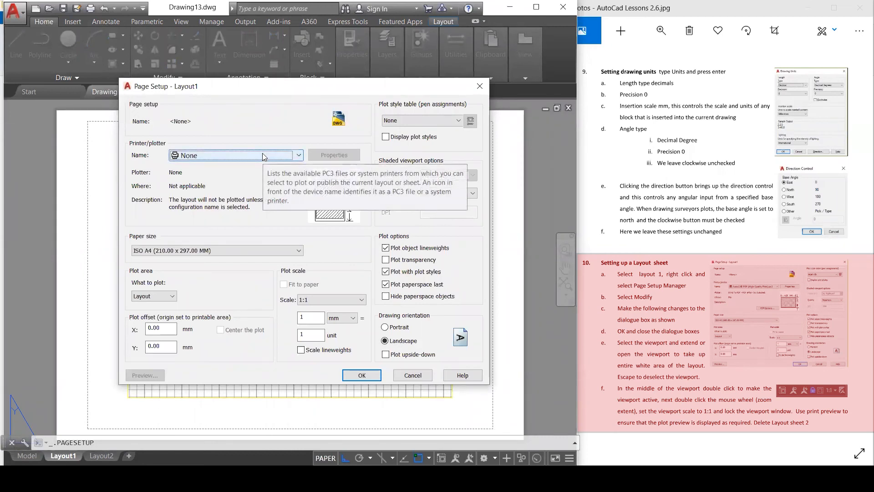
left_click(264, 157)
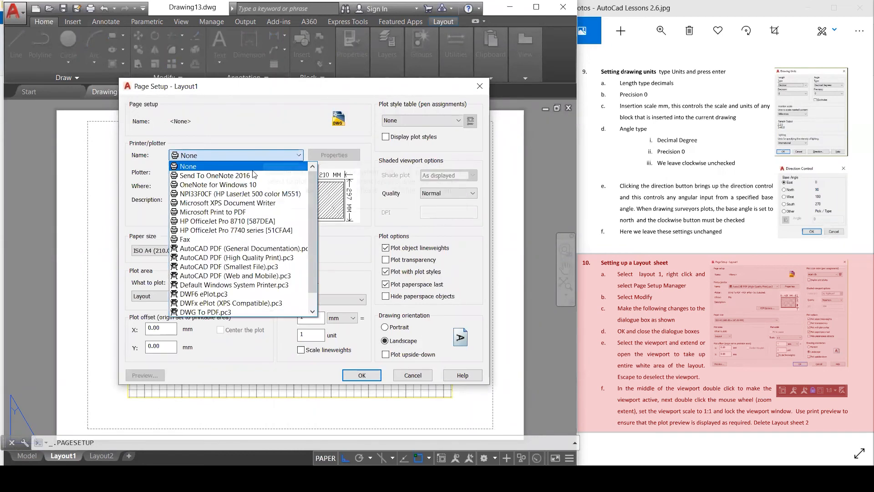
left_click(193, 313)
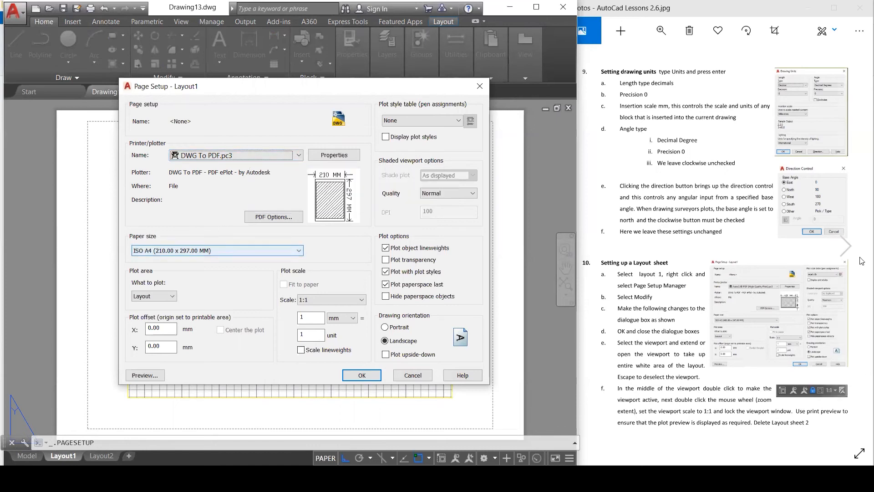
Step: Switch to Photos and enlarge the lesson page around its Page Setup example to read the required settings
left_click(811, 246)
left_click(661, 30)
left_click_drag(610, 62, 618, 64)
left_click_drag(807, 283, 702, 178)
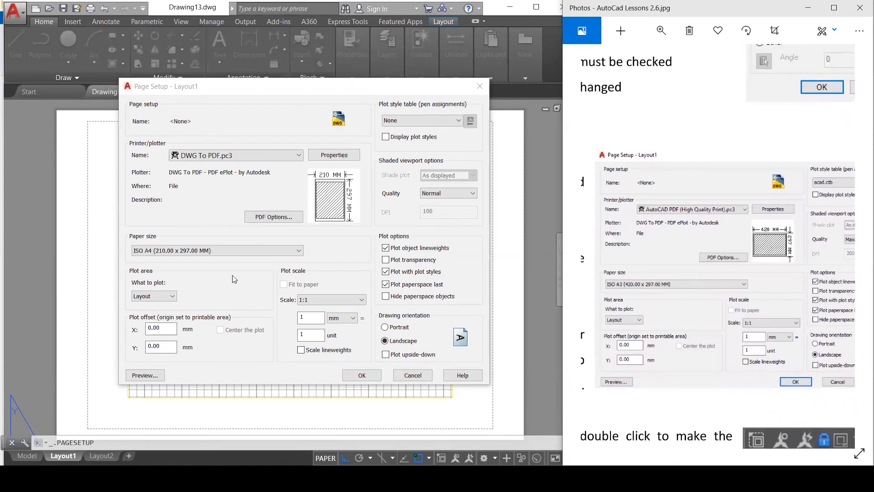
Step: Set Layout1's paper size to ISO A3 (420.00 x 297.00 MM) and its shaded viewport quality to Maximum, and accept the page setup
left_click(224, 250)
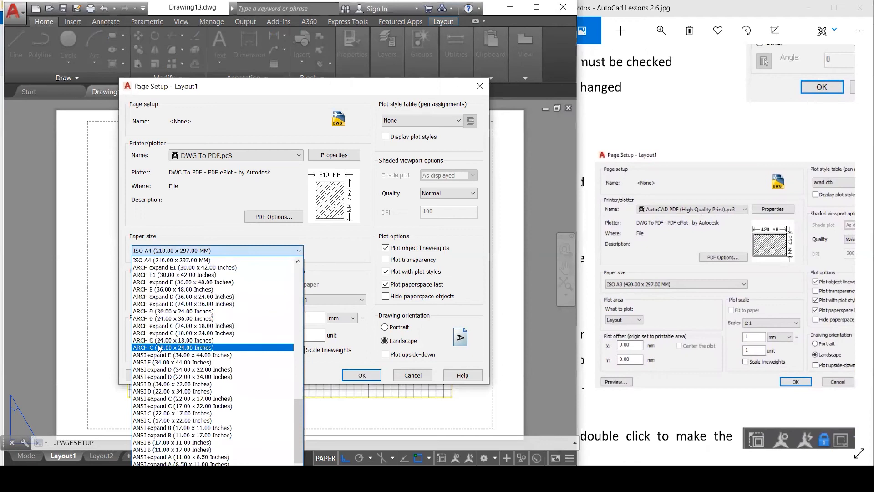
scroll(161, 339, "up", 2)
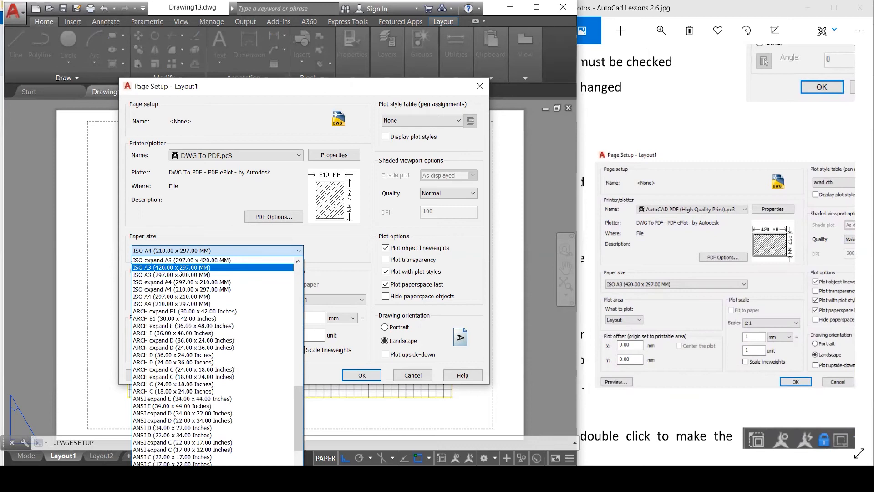
left_click(179, 269)
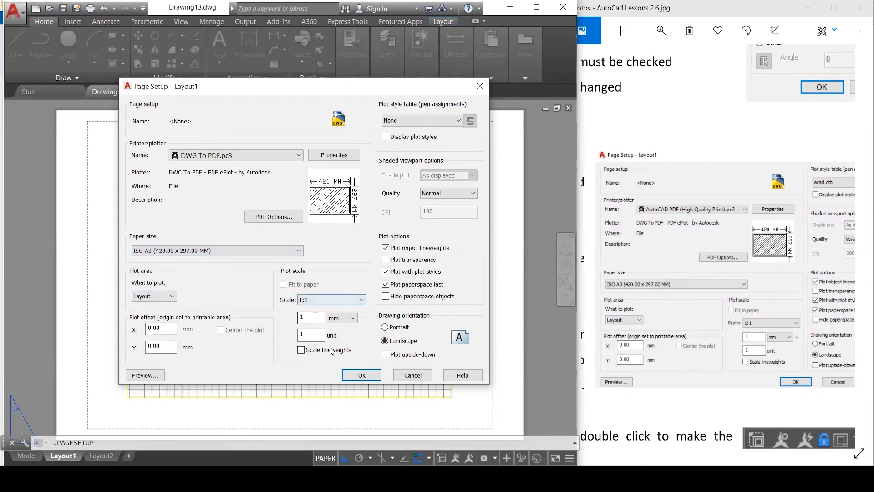
left_click(459, 193)
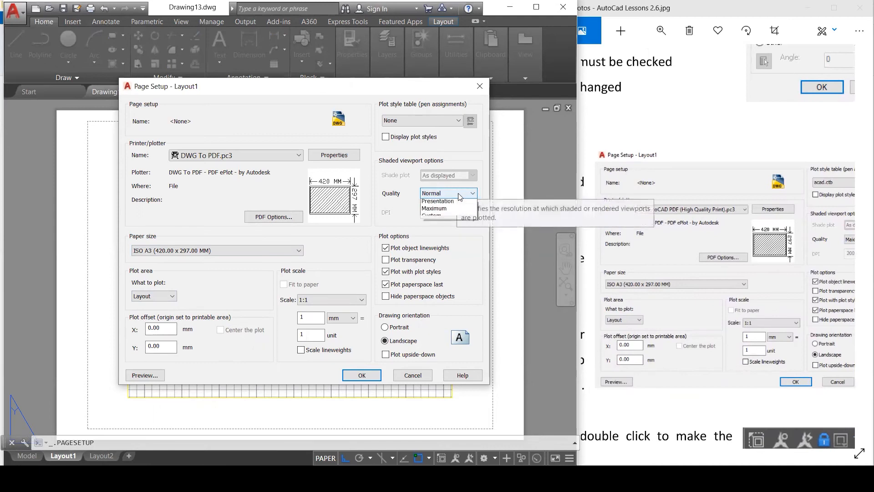
left_click(441, 232)
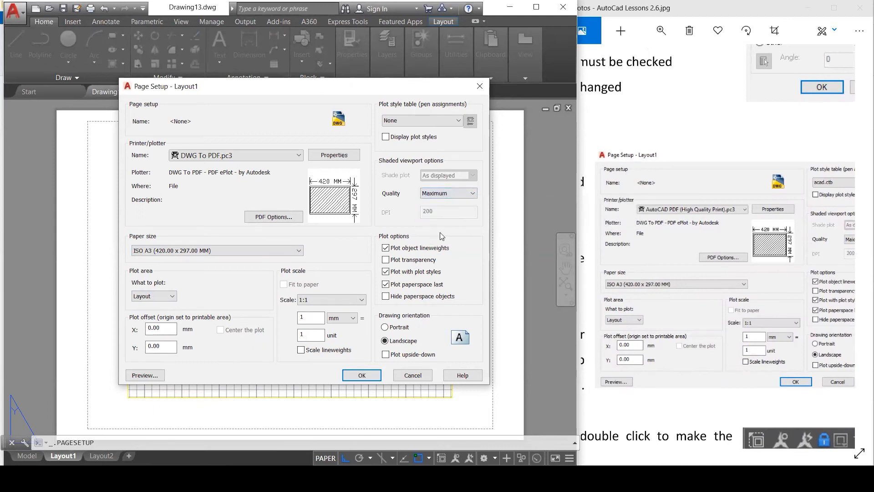
left_click(362, 376)
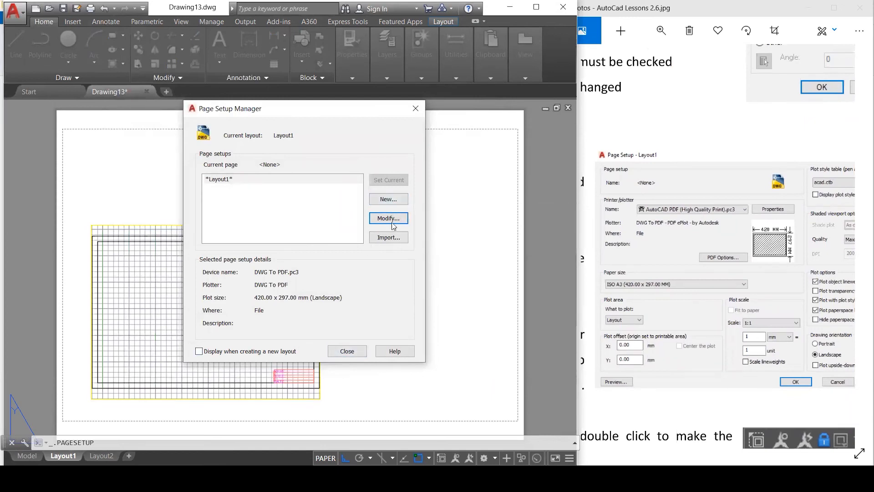
Step: Reopen Layout1's page setup to check its settings, and close the Page Setup Manager
left_click(343, 183)
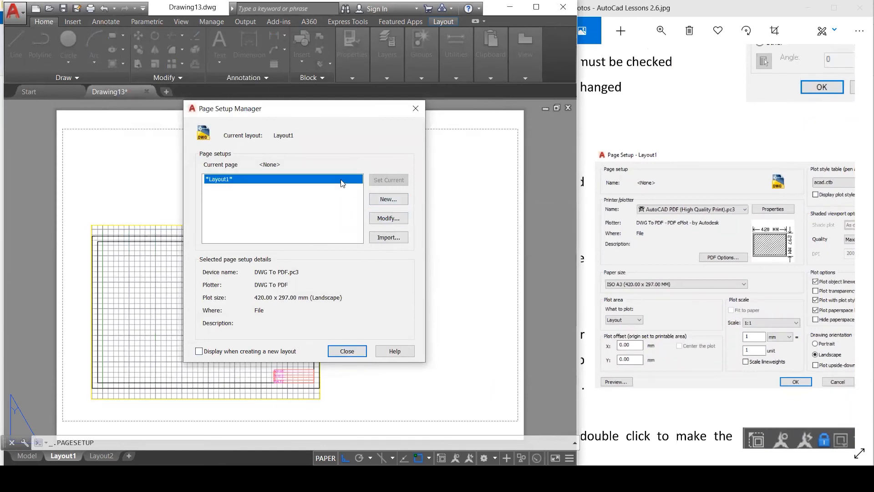
left_click(389, 219)
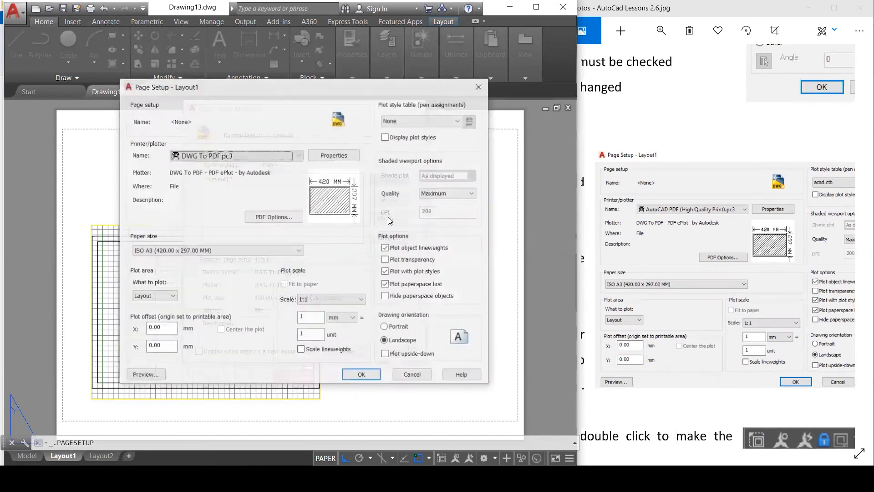
left_click(360, 375)
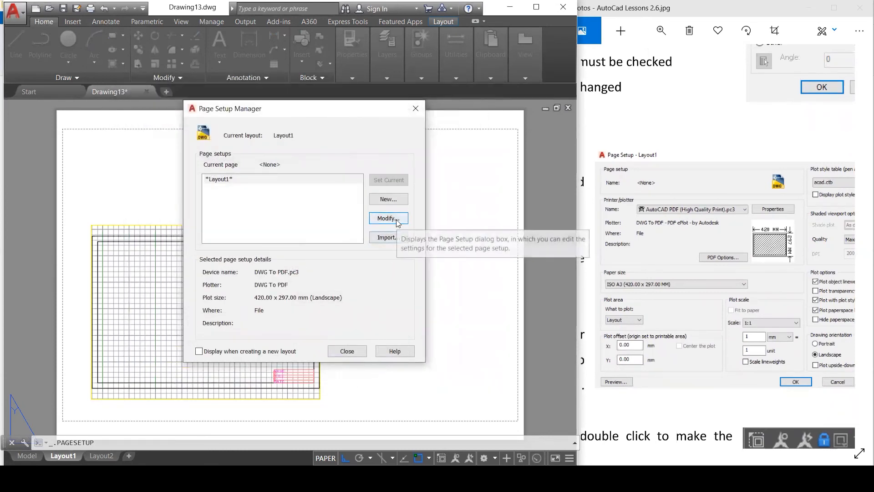
left_click(337, 352)
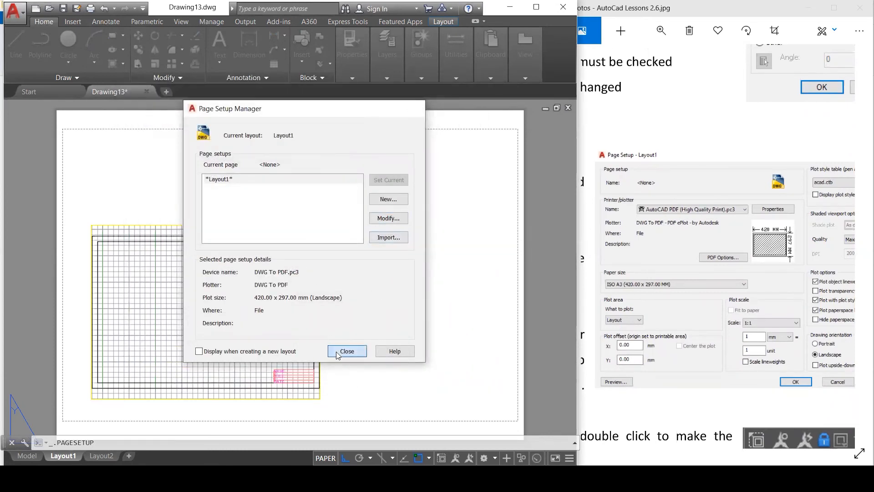
Step: Select the Layout1 viewport and stretch its right side out to the right edge of the A3 sheet
left_click(320, 301)
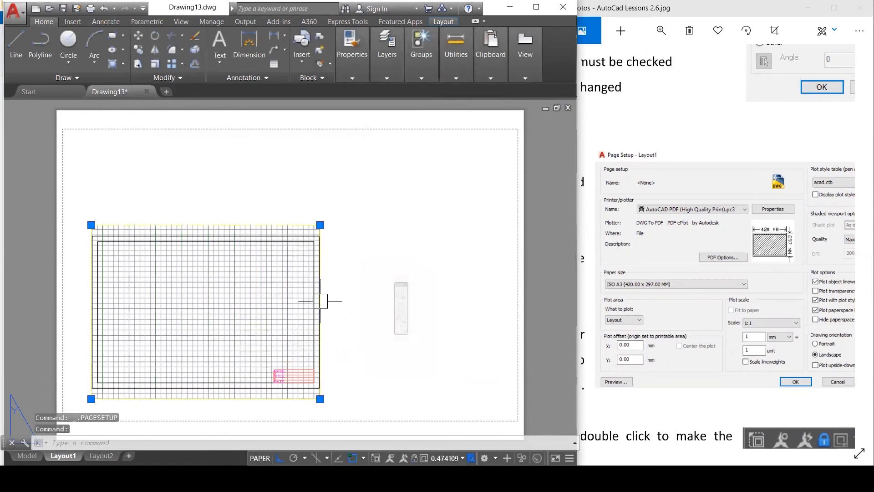
left_click(320, 225)
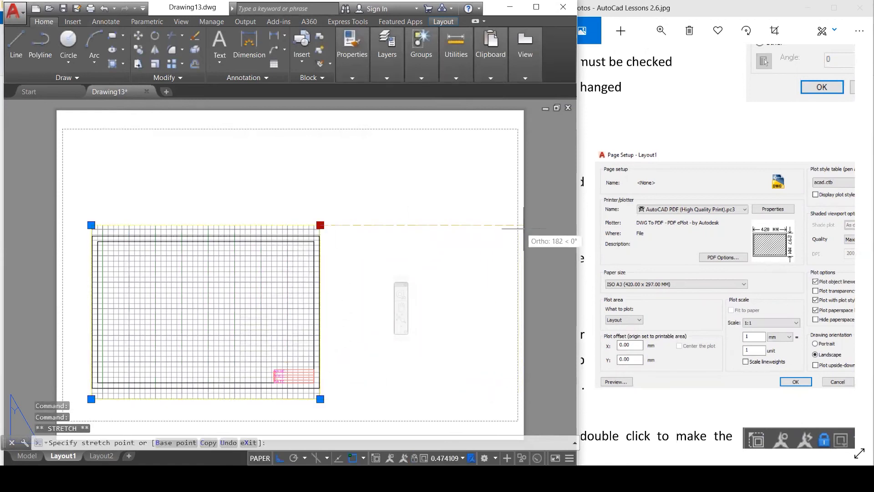
left_click(525, 225)
left_click(526, 225)
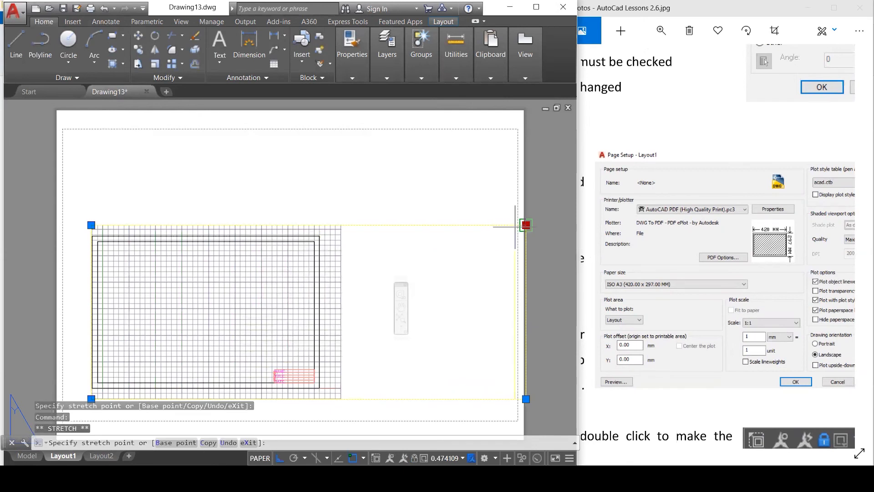
left_click(526, 225)
left_click(526, 399)
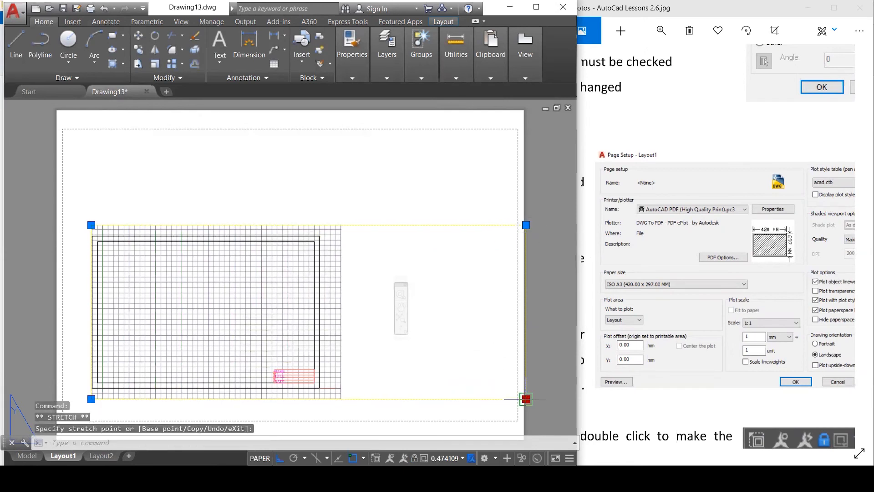
left_click(526, 399)
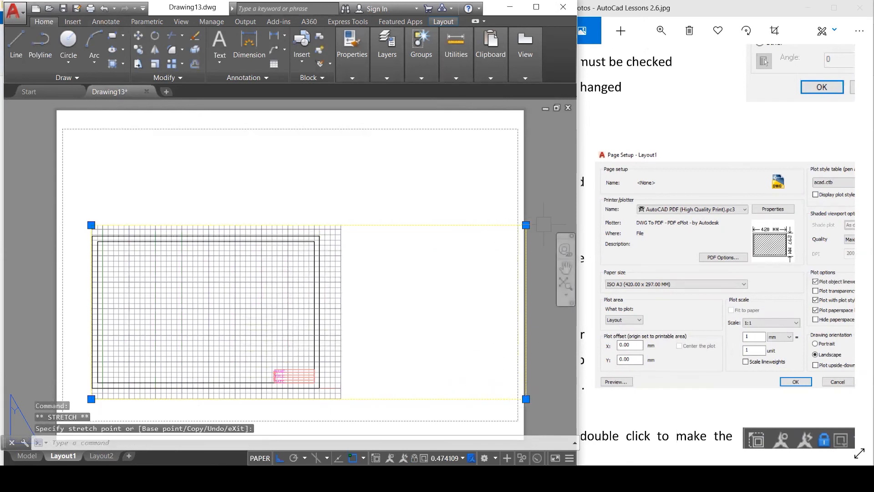
Step: Stretch the viewport's top, left and bottom sides to the matching edges of the white sheet
left_click(91, 225)
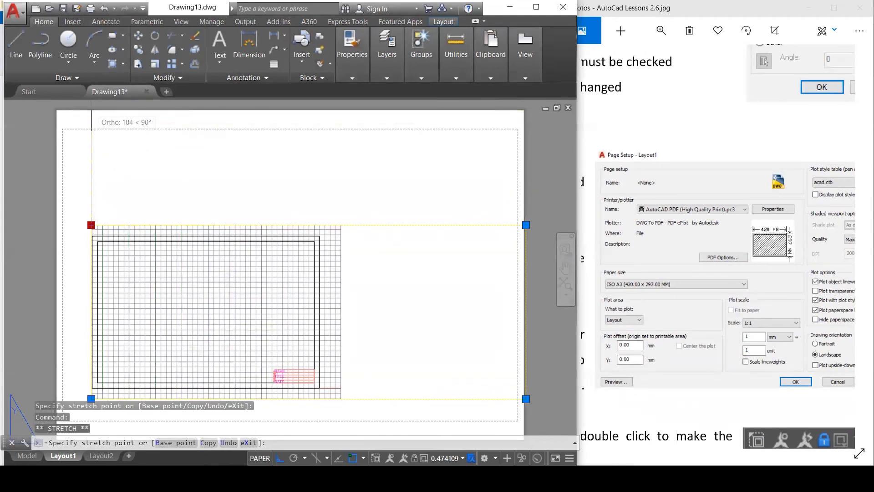
left_click(92, 110)
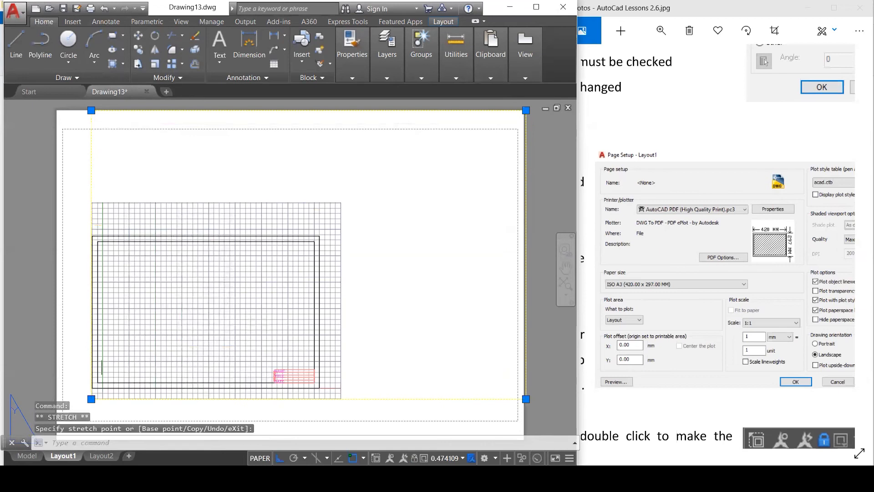
left_click(91, 399)
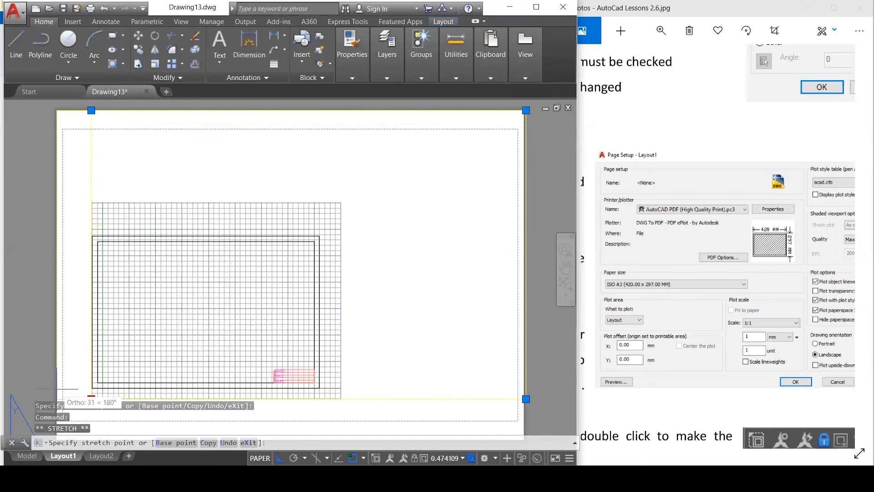
left_click(56, 390)
scroll(365, 349, "down", 1)
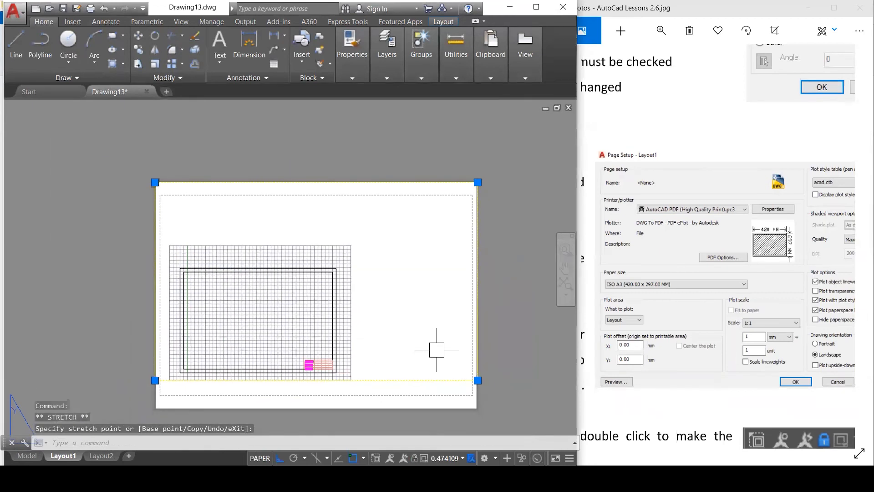
left_click(477, 380)
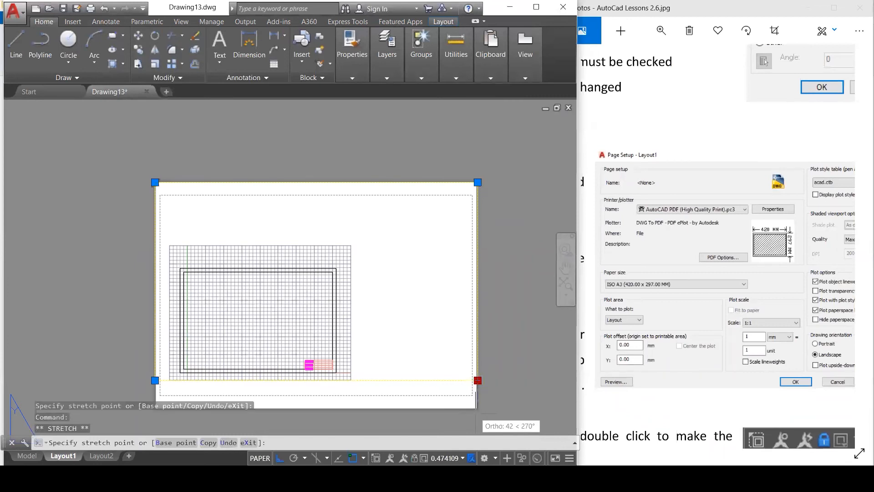
left_click(478, 408)
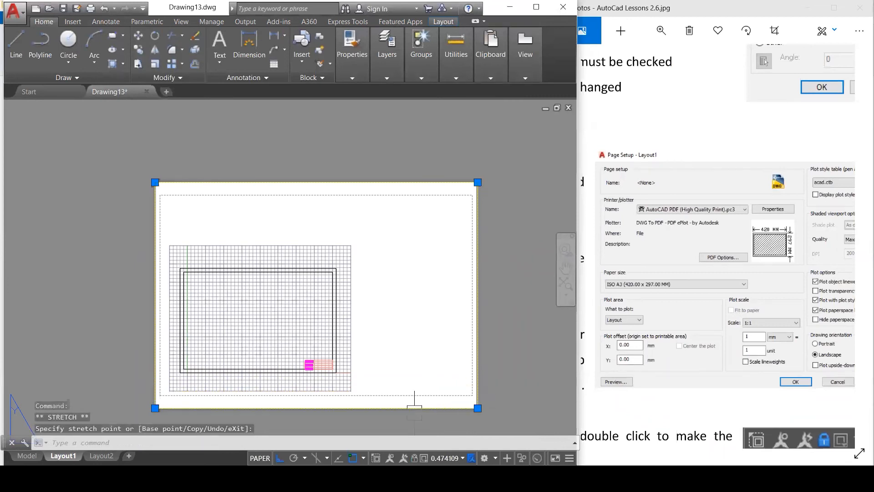
Step: Activate the Layout1 viewport and zoom to the drawing's extents inside it
left_click(95, 338)
left_click(216, 321)
double_click(263, 337)
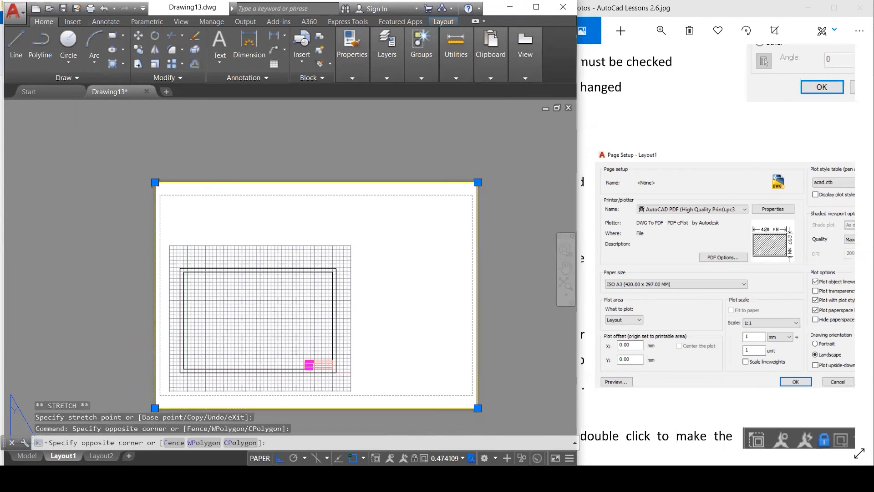
left_click(467, 315)
left_click(467, 316)
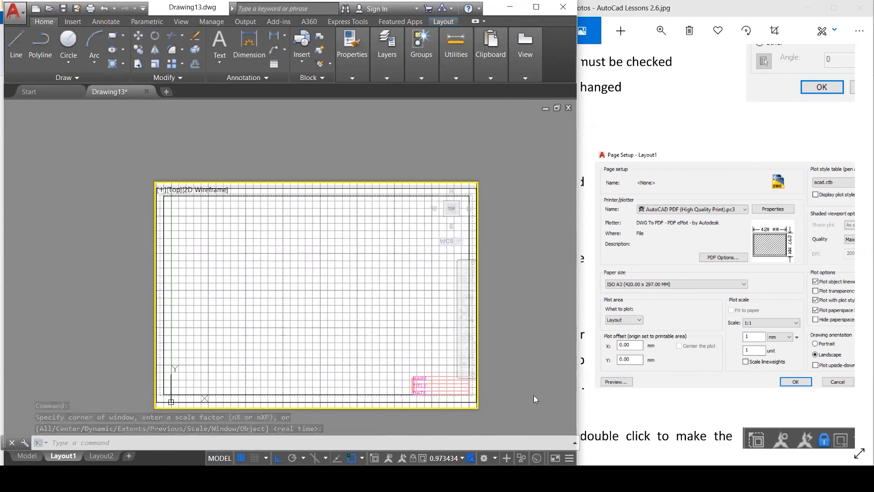
Step: Switch to Photos and fit the whole lesson page to read the remaining layout instructions
left_click(703, 228)
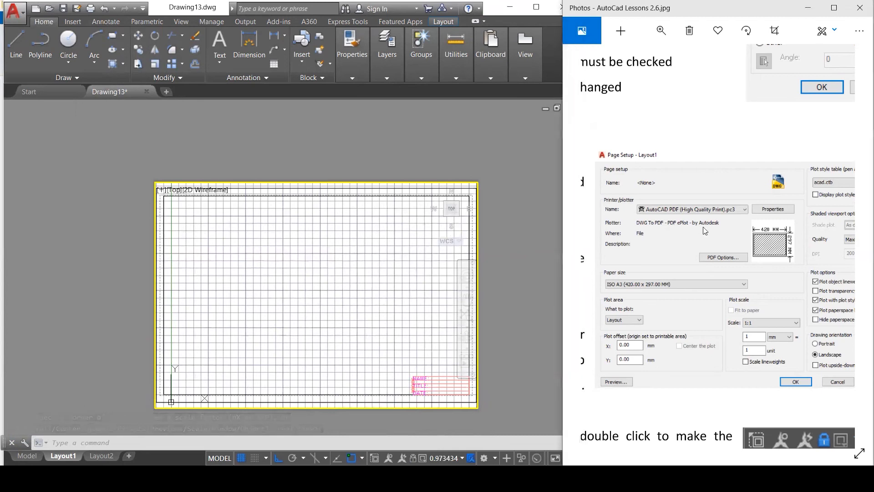
left_click(661, 32)
left_click_drag(619, 61, 608, 59)
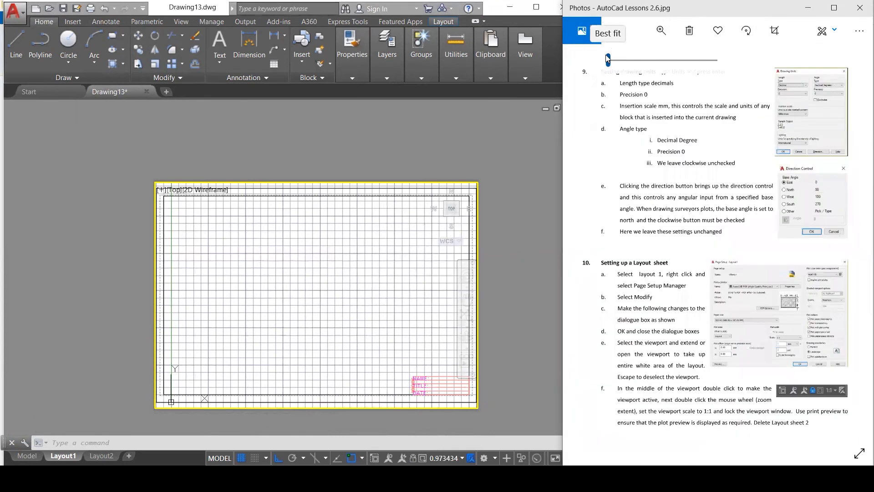
left_click(704, 234)
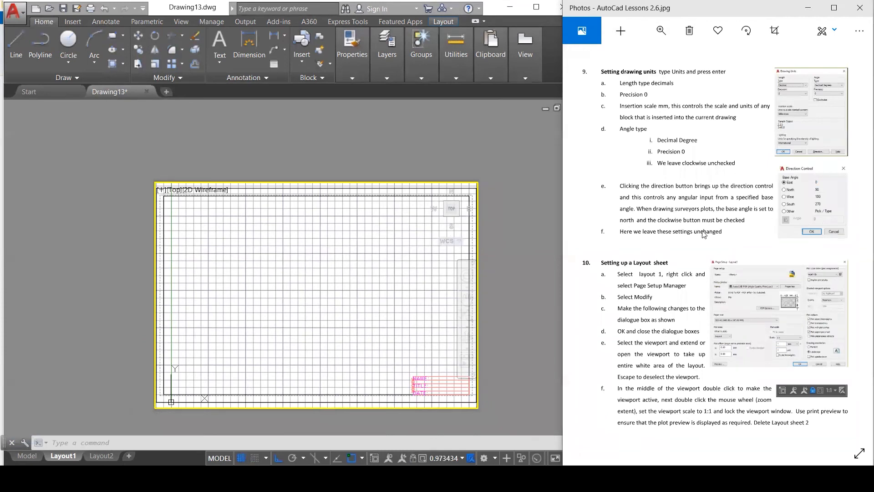
Step: Return to AutoCAD, set the active viewport's scale to 1:1 and lock the viewport
left_click(444, 459)
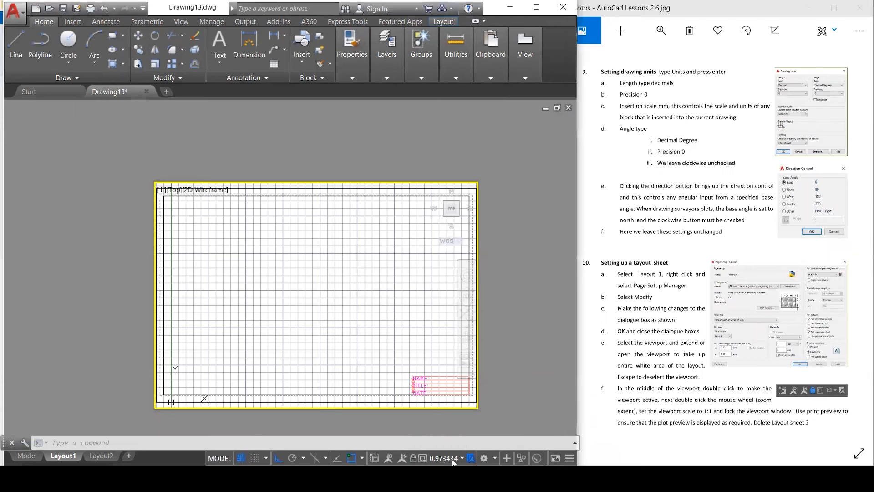
left_click(463, 458)
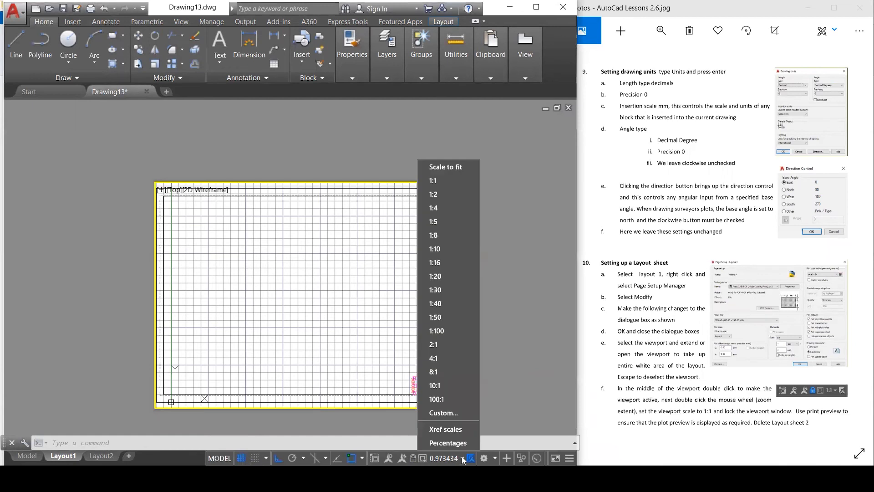
left_click(457, 180)
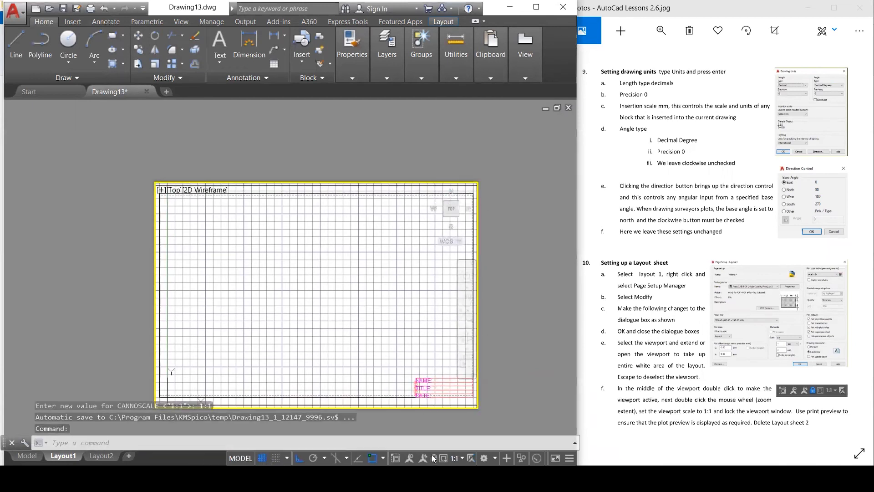
left_click(434, 458)
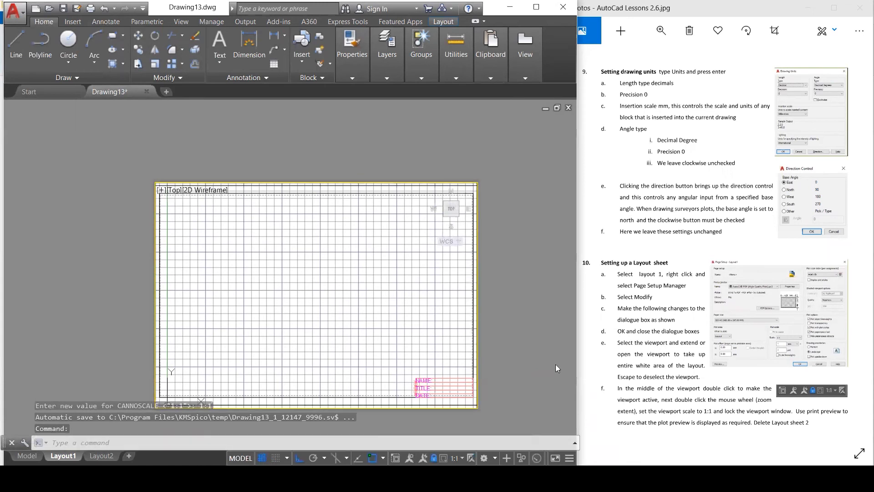
Step: Switch to Photos, look at lesson page AutoCad Lessons 2.7.jpg and go back to AutoCad Lessons 2.6.jpg
left_click(652, 350)
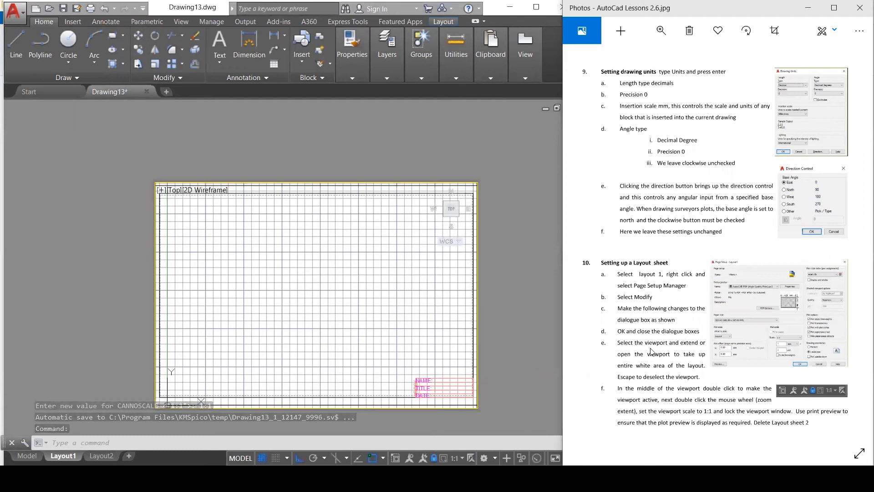
key("Right")
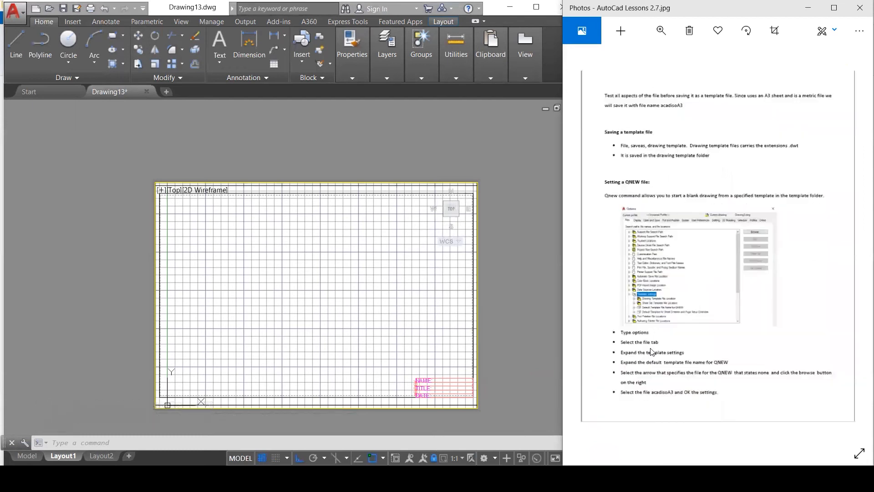
key("Left")
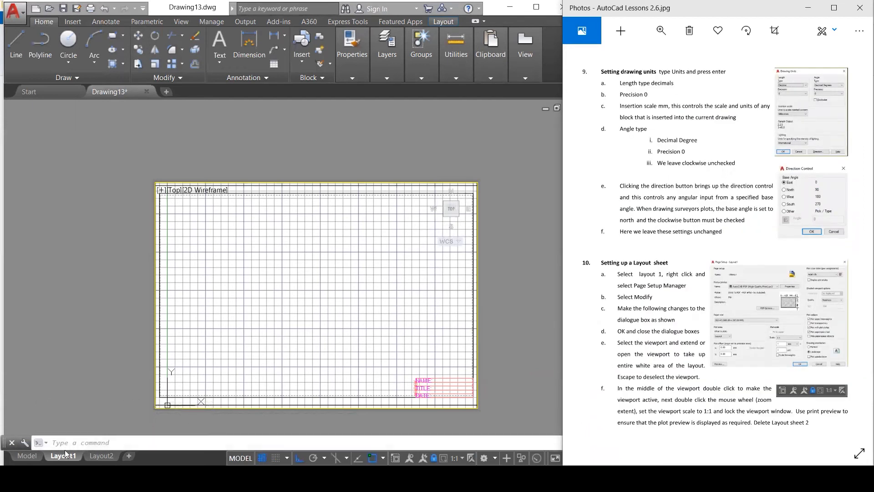
Step: Return to AutoCAD and switch the drawing from Layout1 to model space
left_click(37, 455)
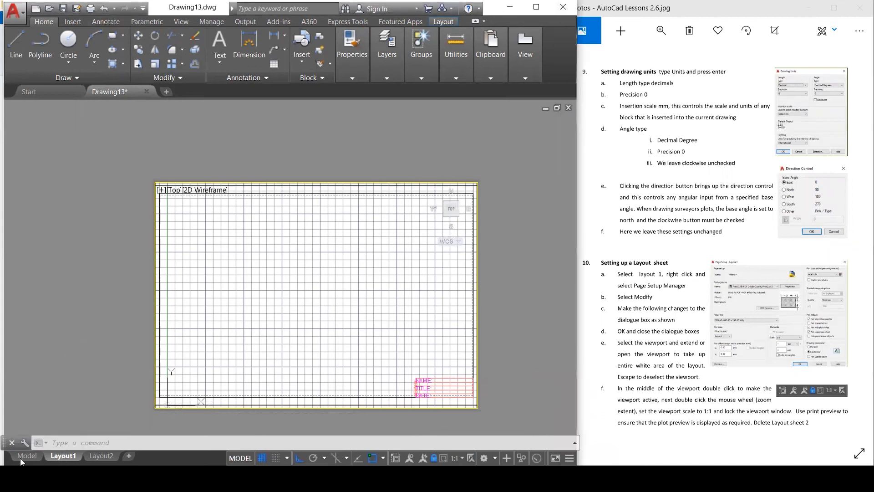
left_click(38, 455)
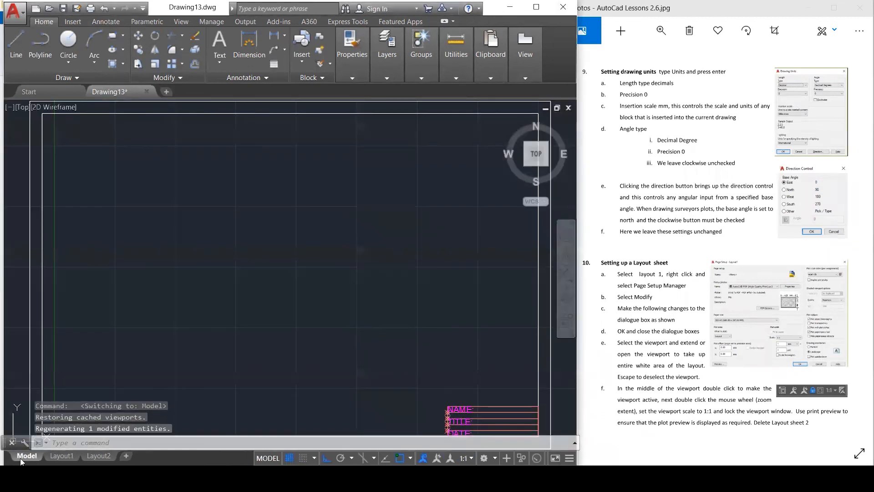
Step: Switch to Photos and go to lesson page AutoCad Lessons 2.7.jpg to read how to save a template and set QNEW
left_click(566, 274)
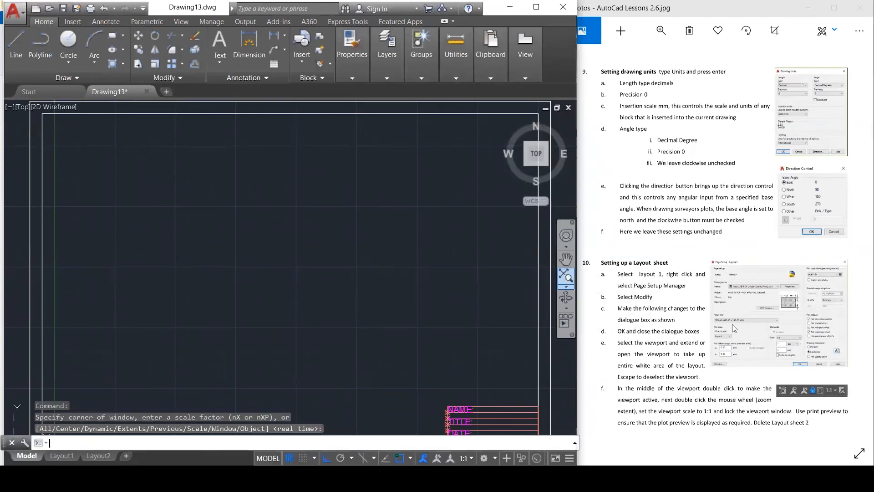
left_click(749, 287)
key("Right")
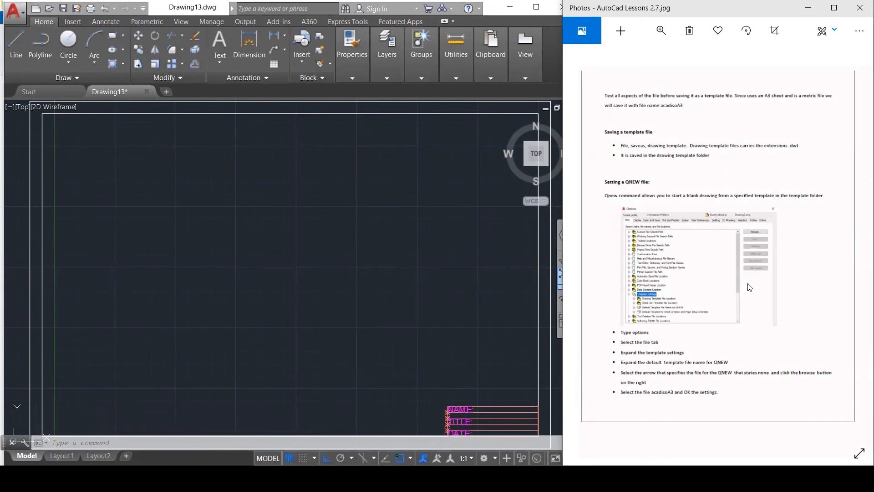
key("Right")
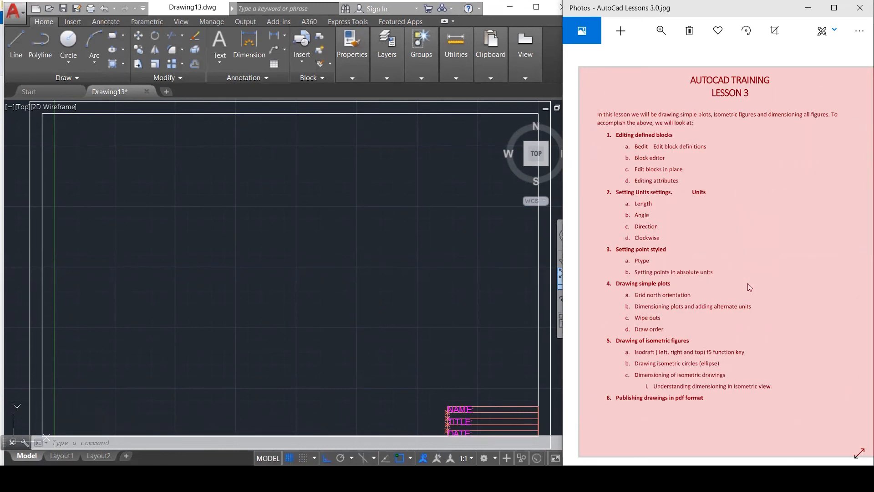
key("Left")
key("Left")
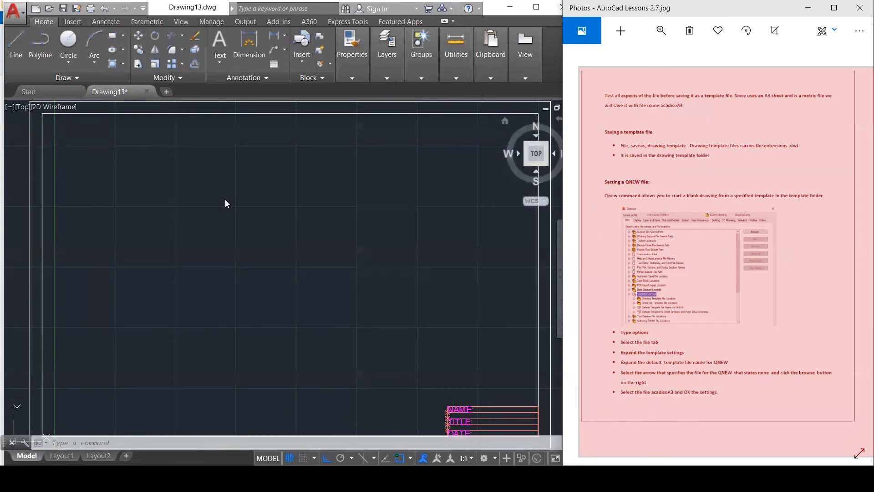
left_click(152, 167)
left_click(203, 208)
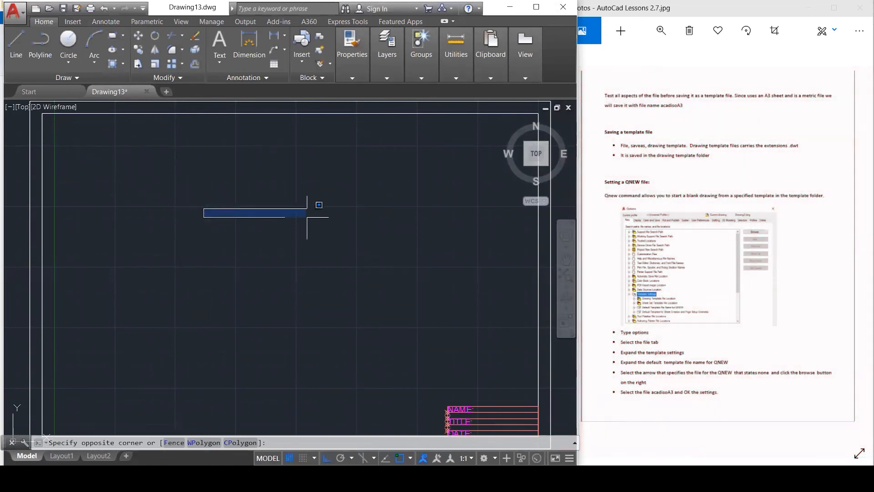
key("Escape")
key("Escape")
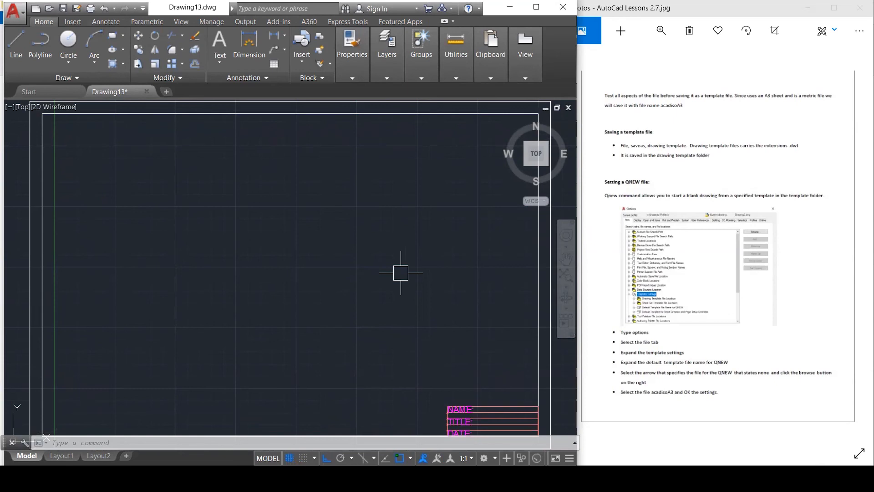
Step: Save the drawing as a drawing template, replacing acad GEOMETRY TEMPLATE.dwt in the Template folder and accepting the metric template options
left_click(16, 12)
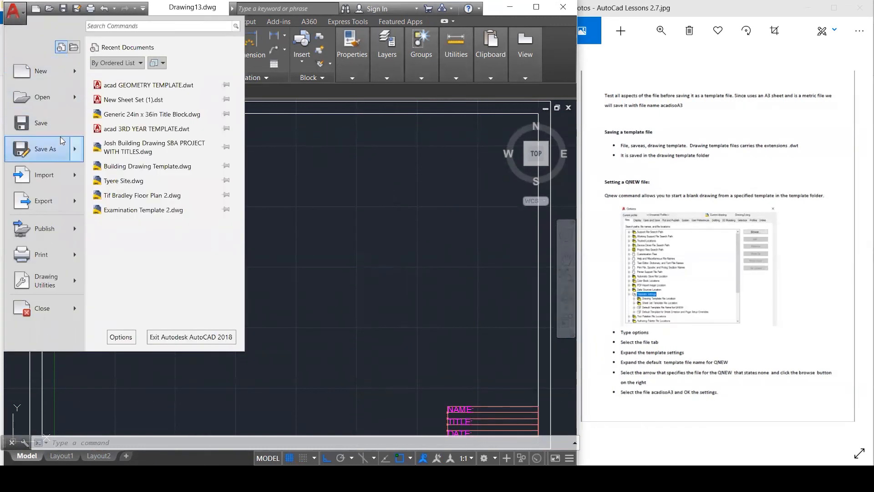
mouse_move(44, 158)
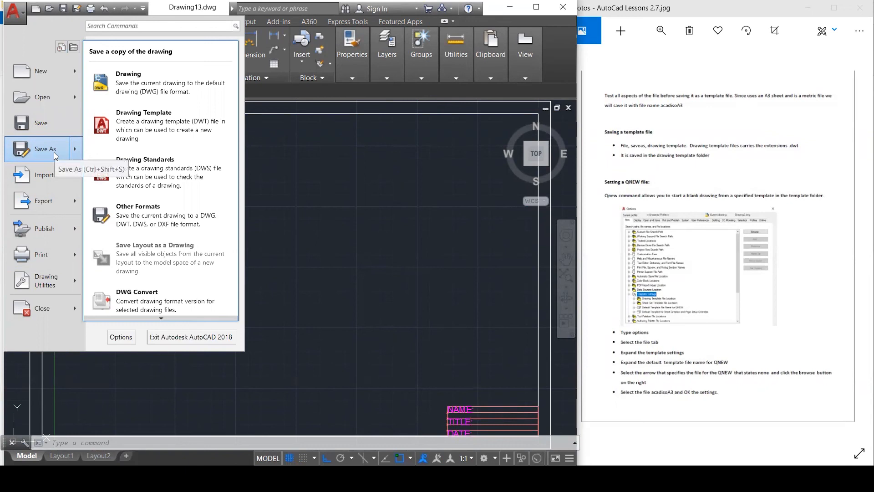
left_click(140, 118)
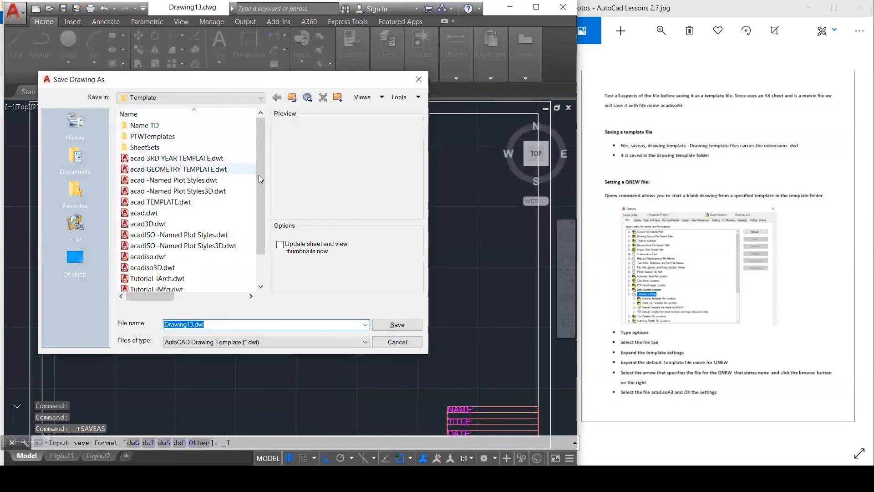
left_click(206, 172)
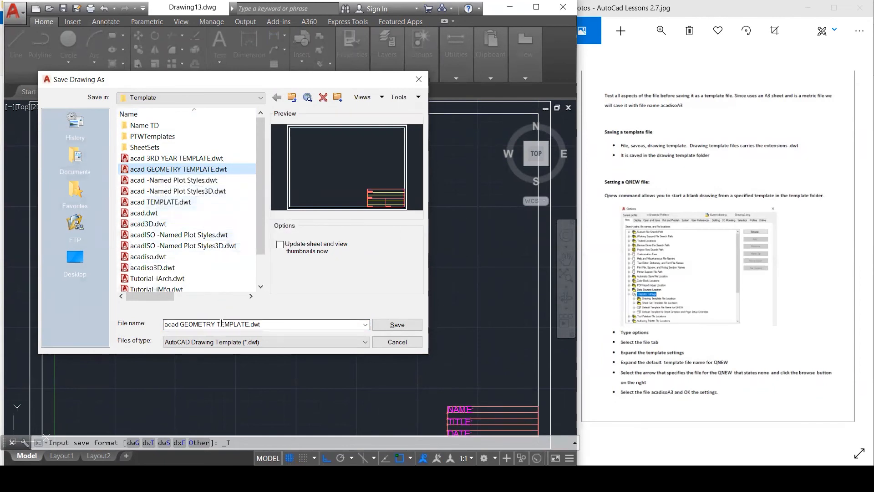
triple_click(182, 324)
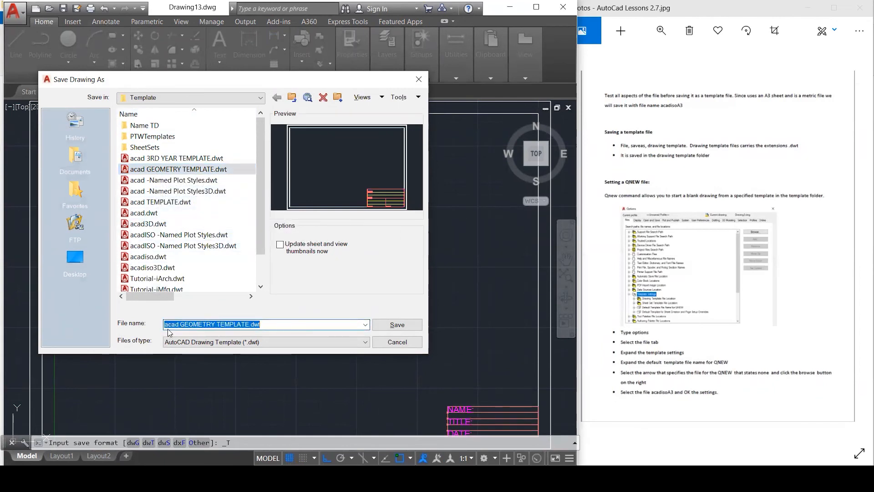
left_click(180, 325)
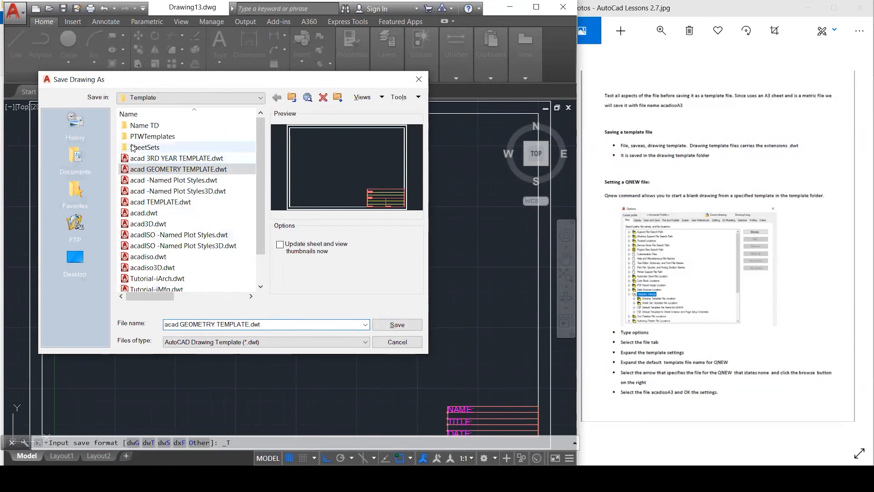
left_click(412, 327)
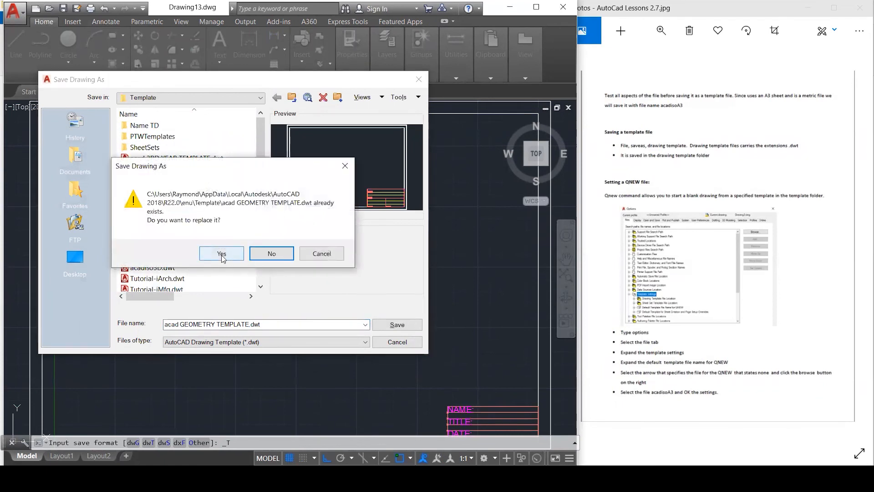
left_click(222, 254)
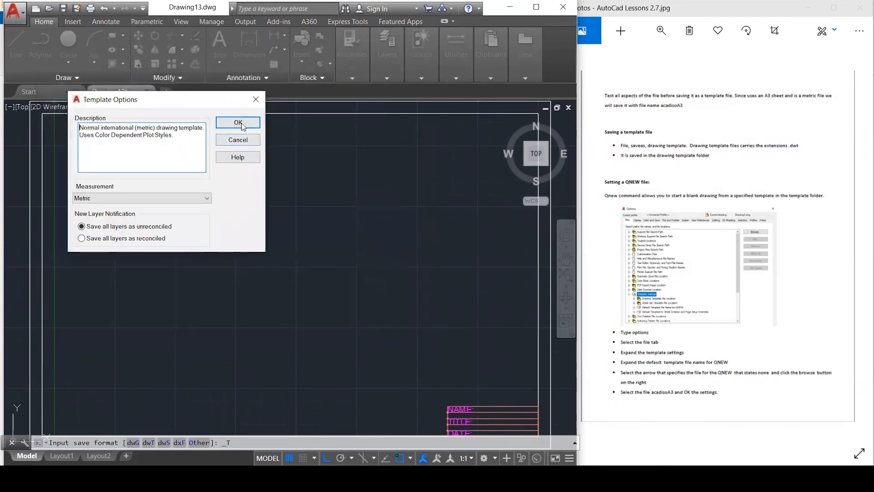
left_click(243, 124)
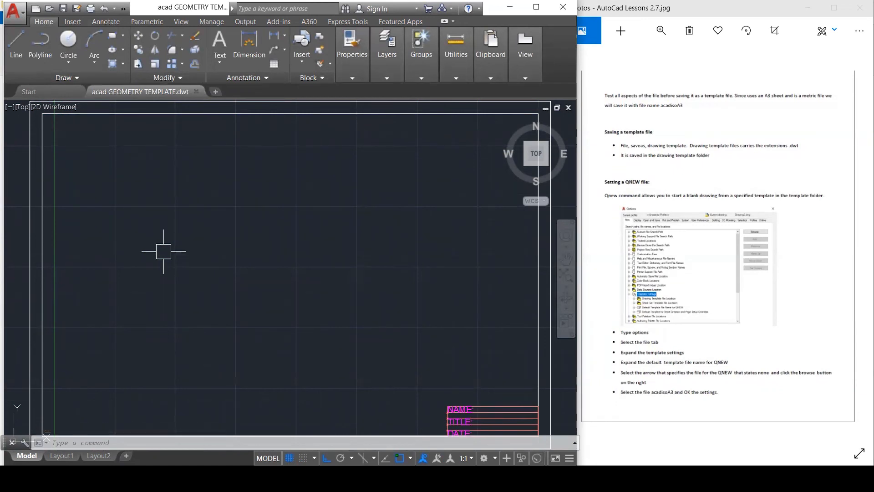
Step: In the Options template settings, set the default template file for QNEW to acad GEOMETRY TEMPLATE.dwt and apply the change
type("PREF")
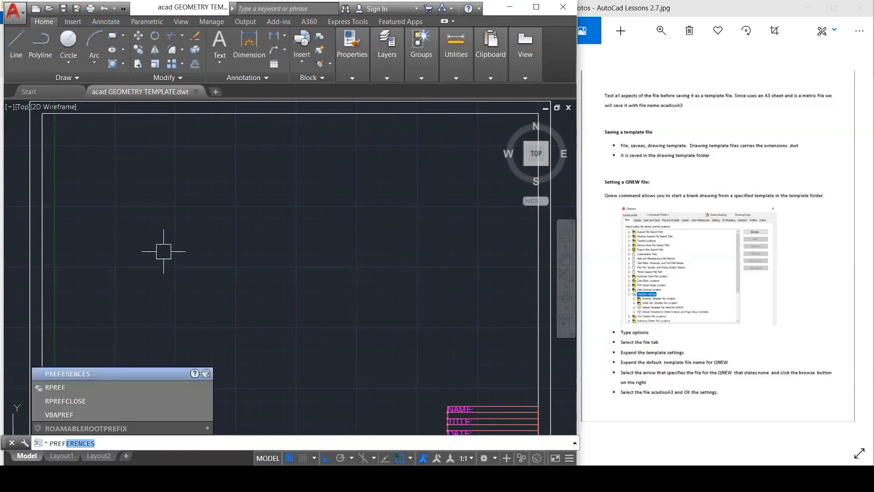
key("Return")
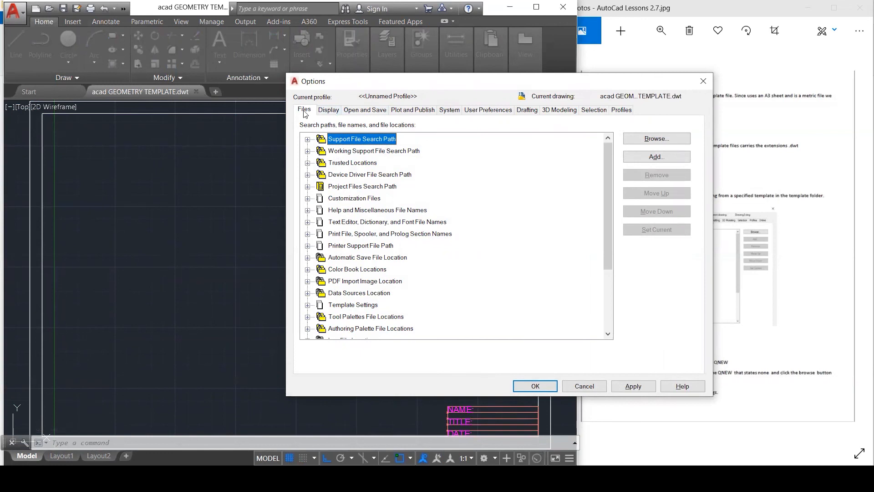
left_click_drag(610, 168, 622, 248)
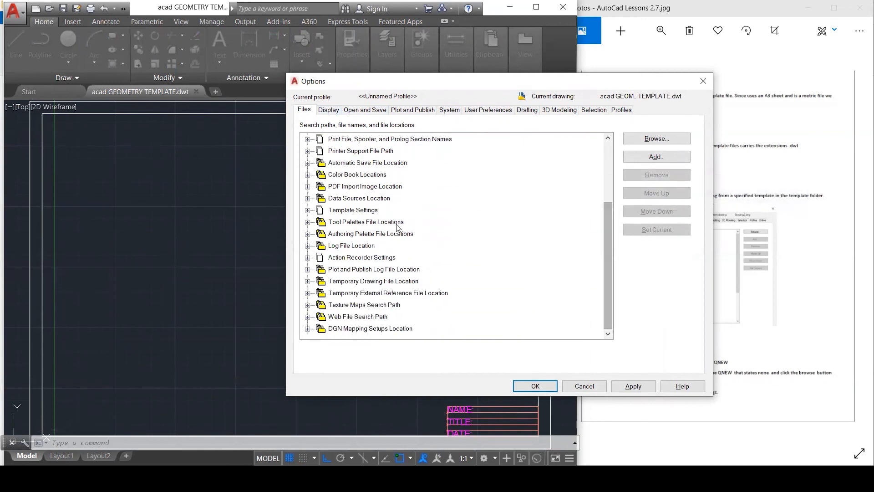
left_click(308, 211)
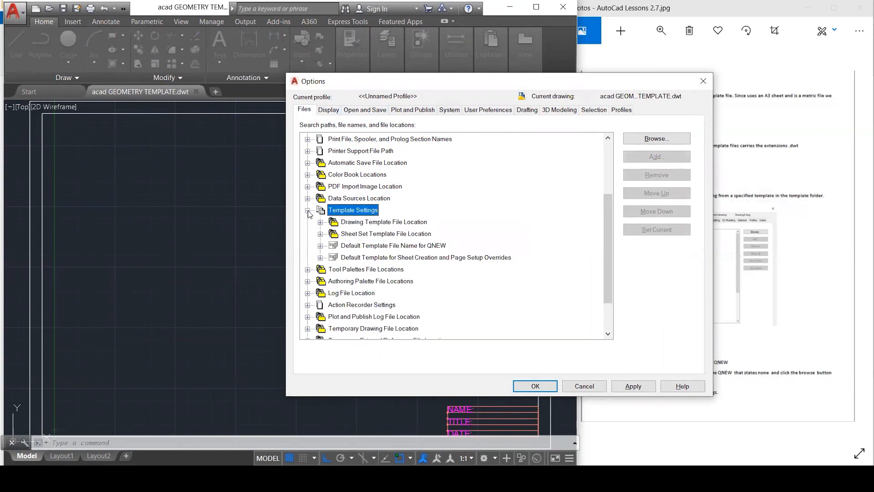
left_click(435, 248)
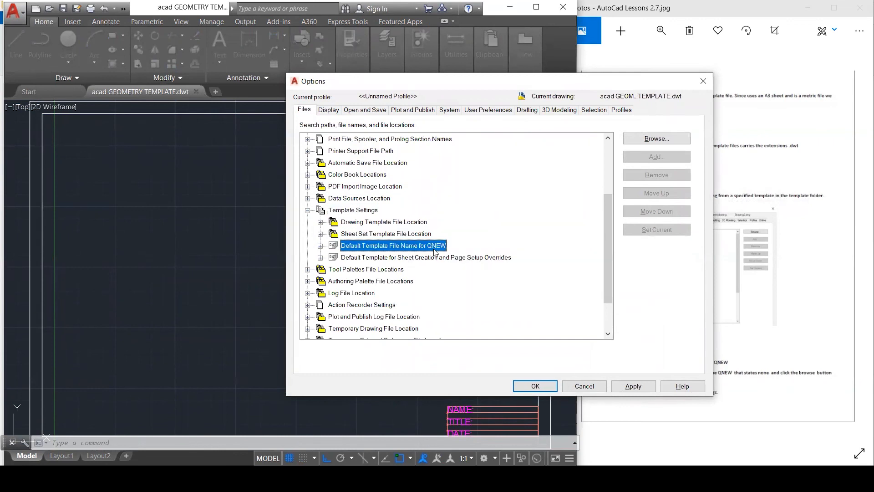
left_click(321, 246)
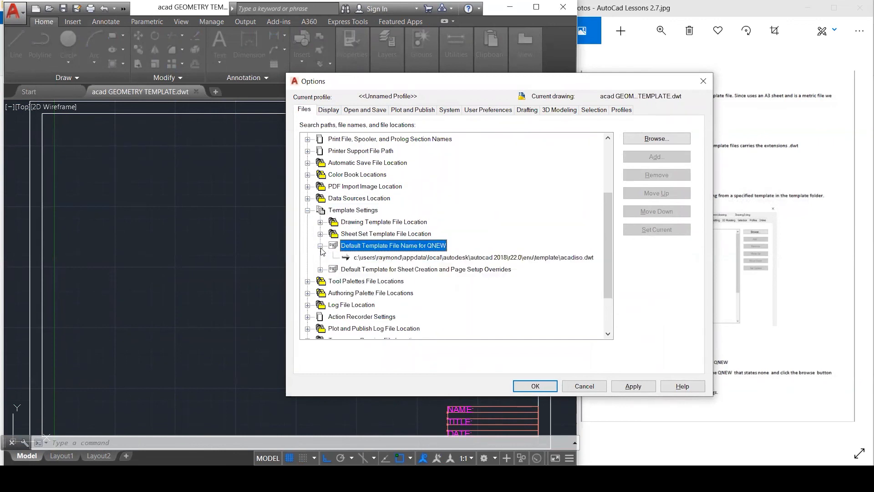
left_click(348, 258)
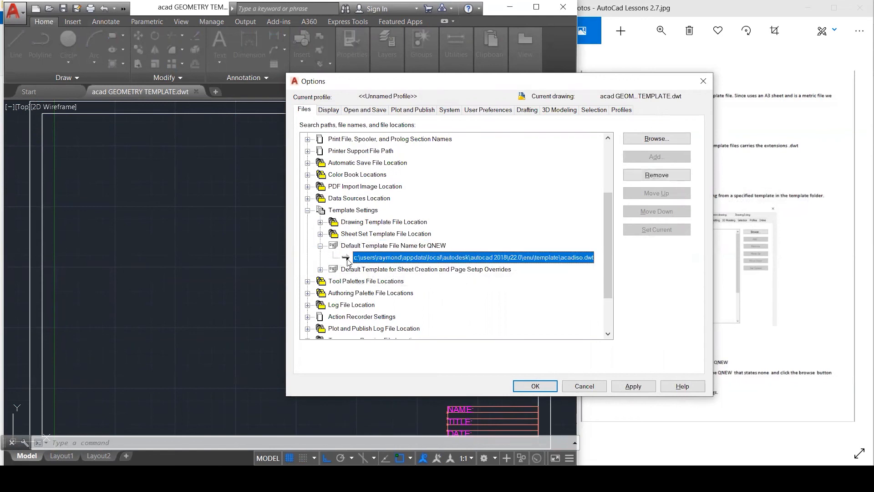
double_click(362, 258)
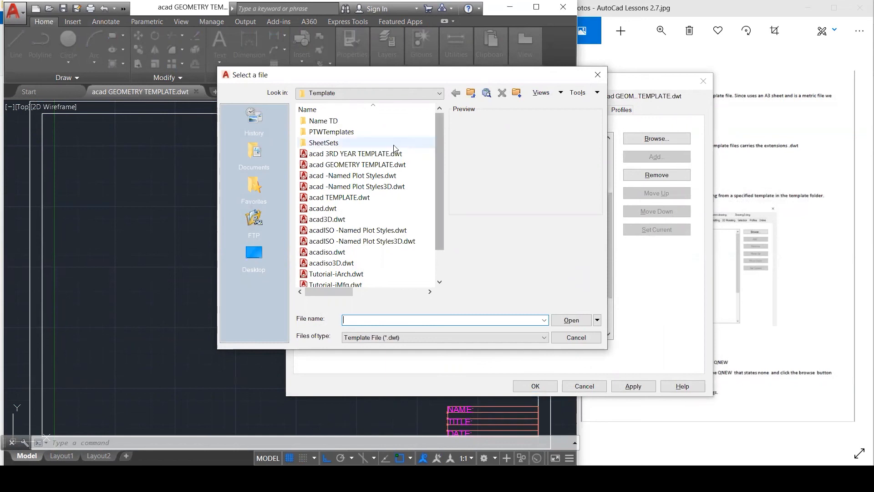
left_click(363, 170)
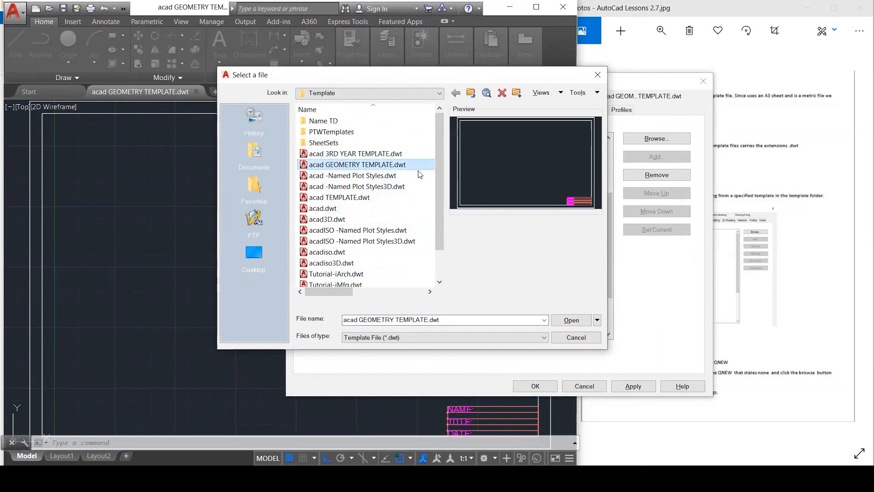
left_click(572, 320)
left_click(643, 386)
left_click(535, 386)
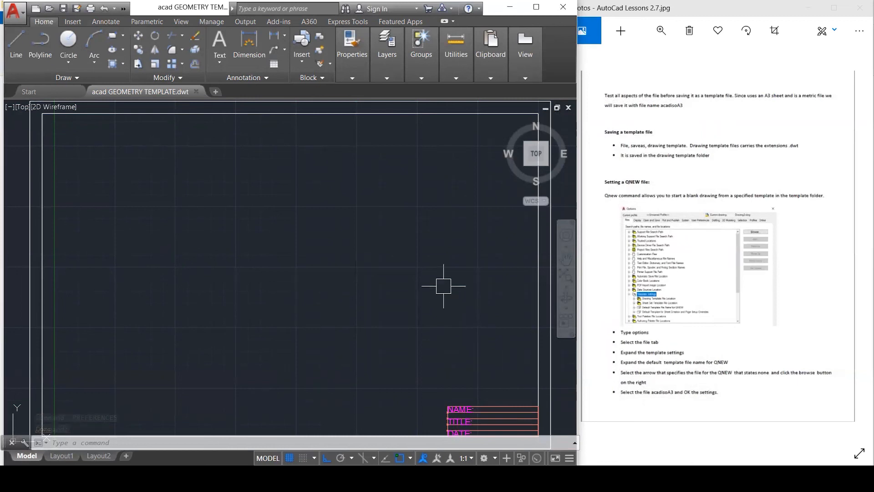
Step: Start a new drawing from the default QNEW template and inspect its sheet border and title block
left_click(214, 93)
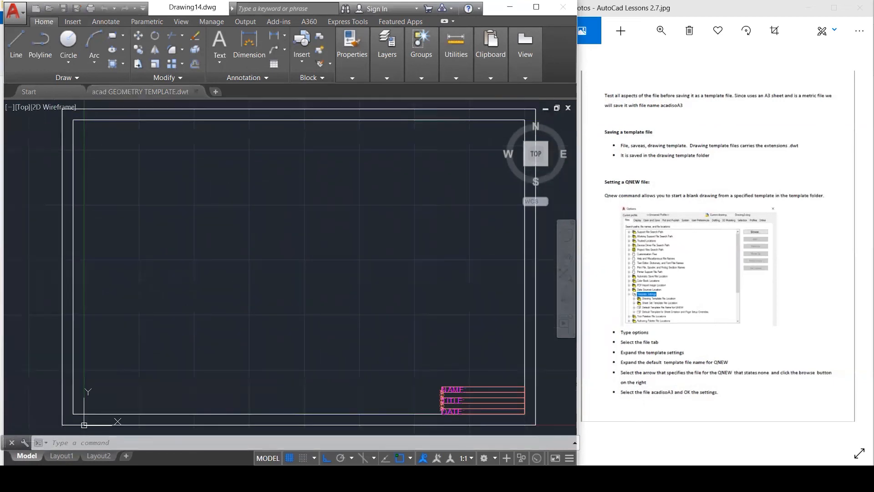
scroll(365, 288, "down", 3)
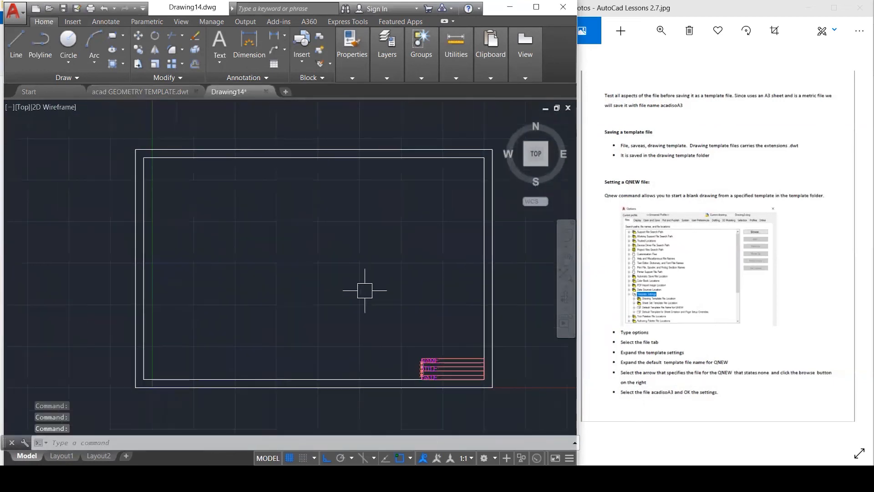
scroll(449, 379, "up", 3)
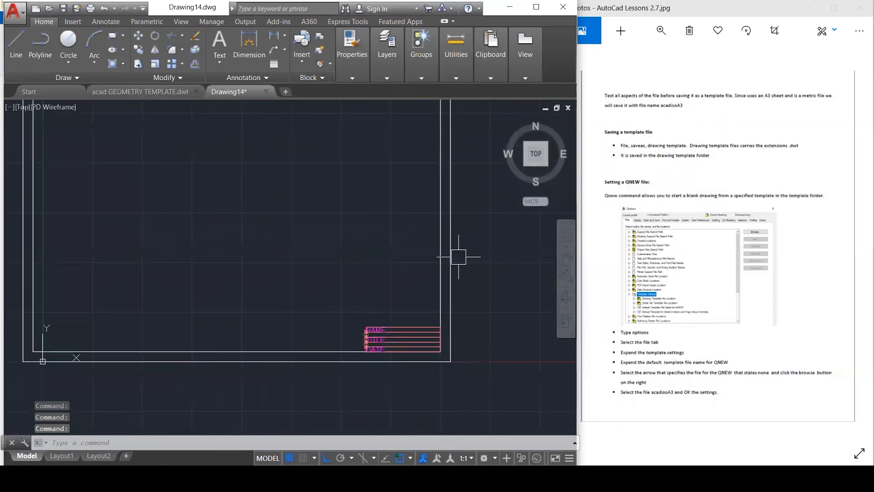
Step: Minimize Photos and maximize the AutoCAD window to view the layer list of the new drawing
left_click(753, 98)
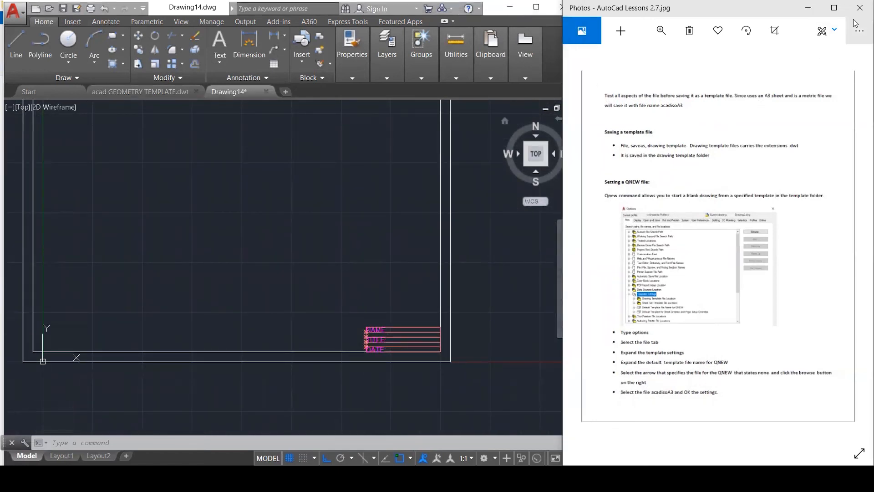
left_click(809, 8)
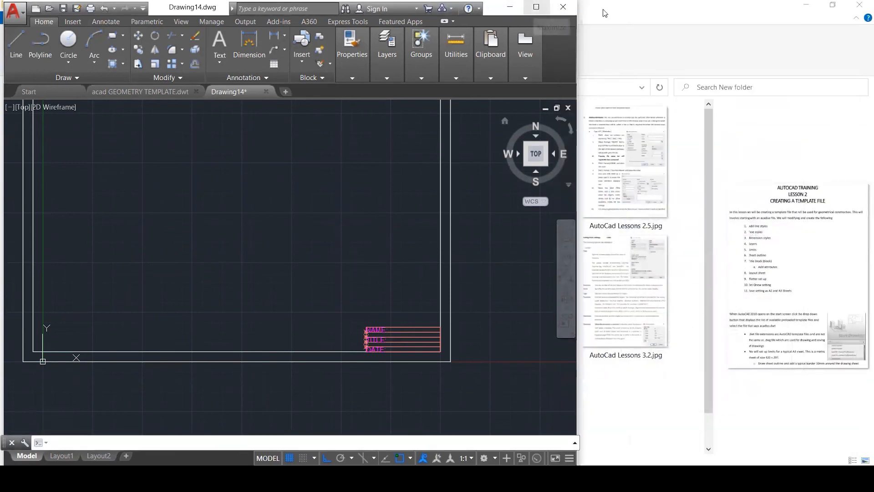
left_click(536, 7)
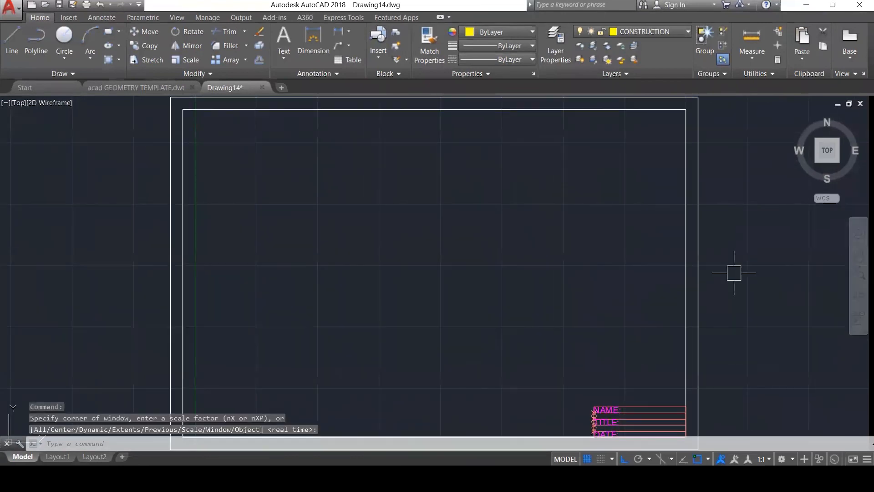
left_click(659, 31)
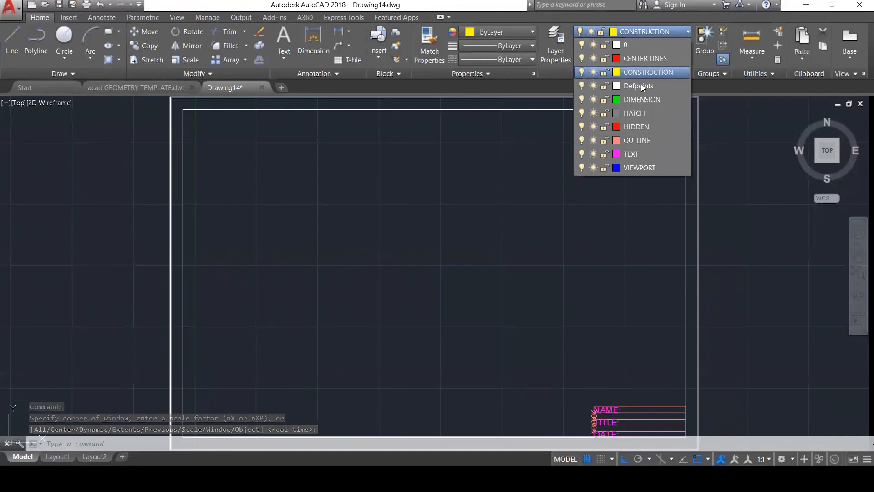
left_click(611, 214)
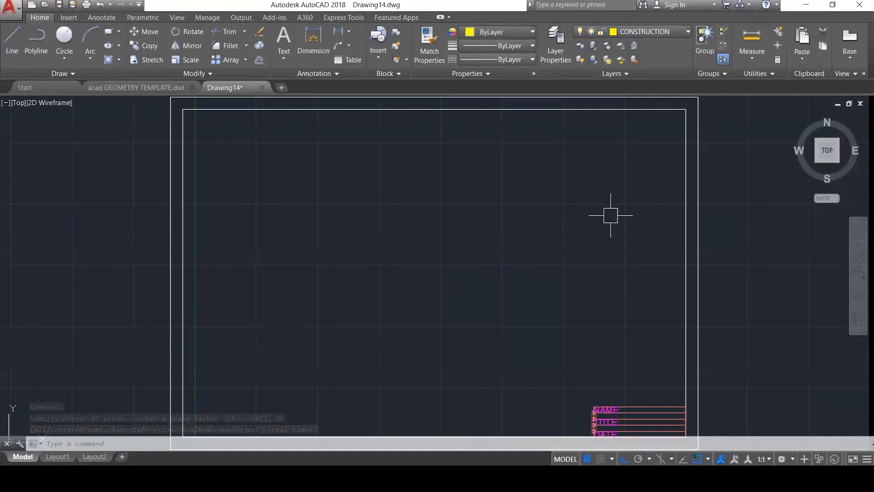
Step: Close Drawing14 without saving it and close acad GEOMETRY TEMPLATE.dwt
left_click(262, 88)
left_click(442, 264)
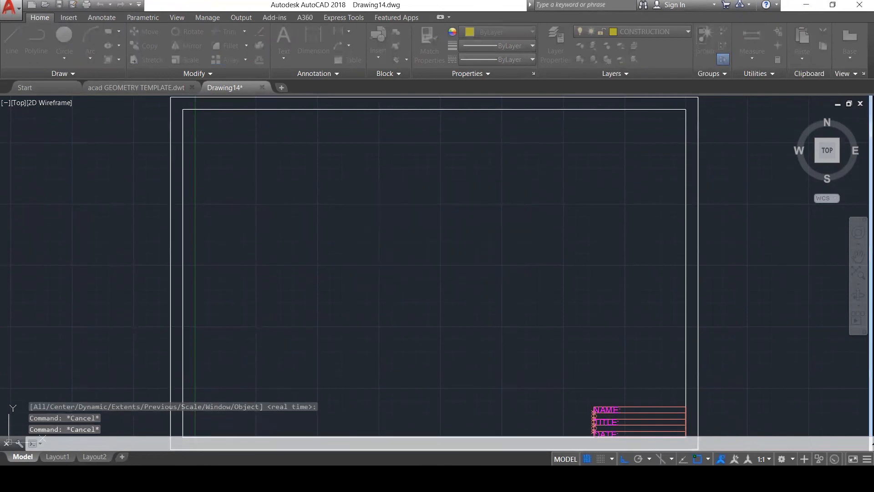
left_click(192, 88)
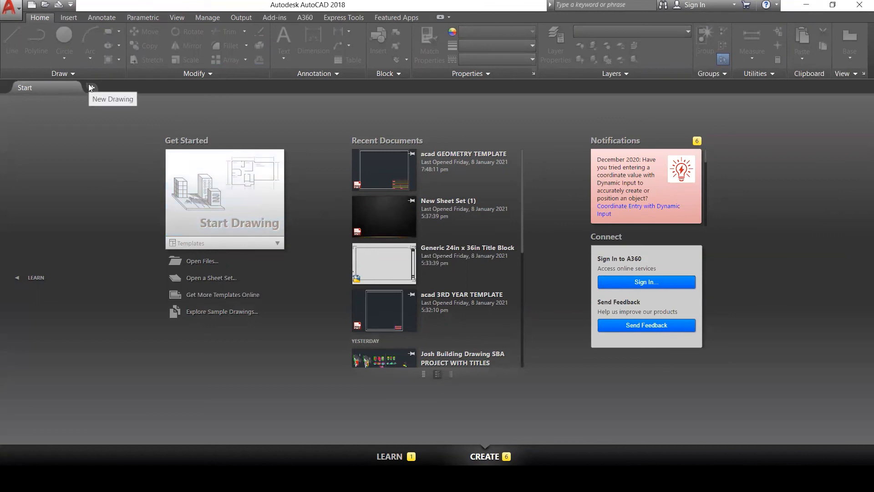
Step: Start a new drawing from the default template, regenerate the model, and check that the whole sheet border and title block are included
left_click(230, 219)
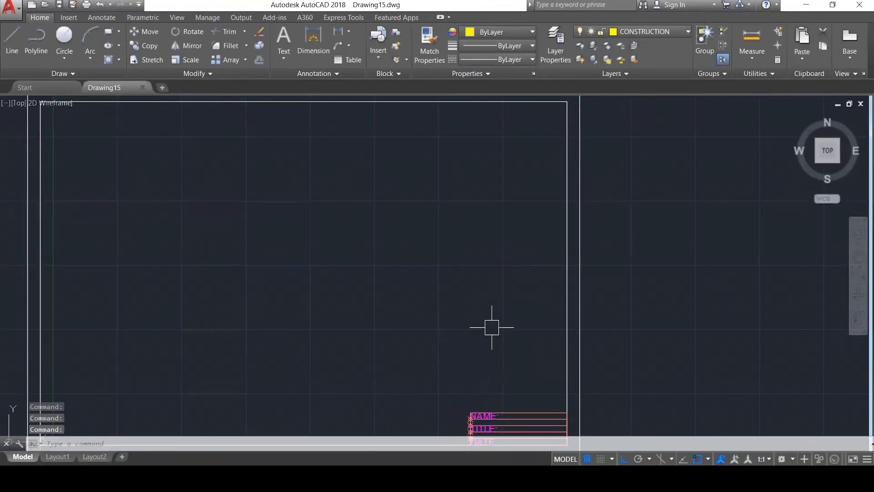
type("RE")
key("Return")
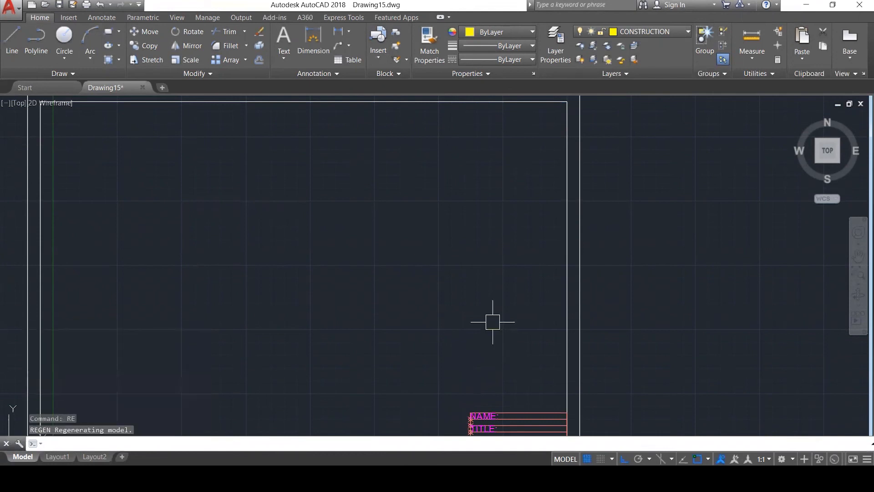
scroll(513, 237, "down", 2)
type("RE")
key("Return")
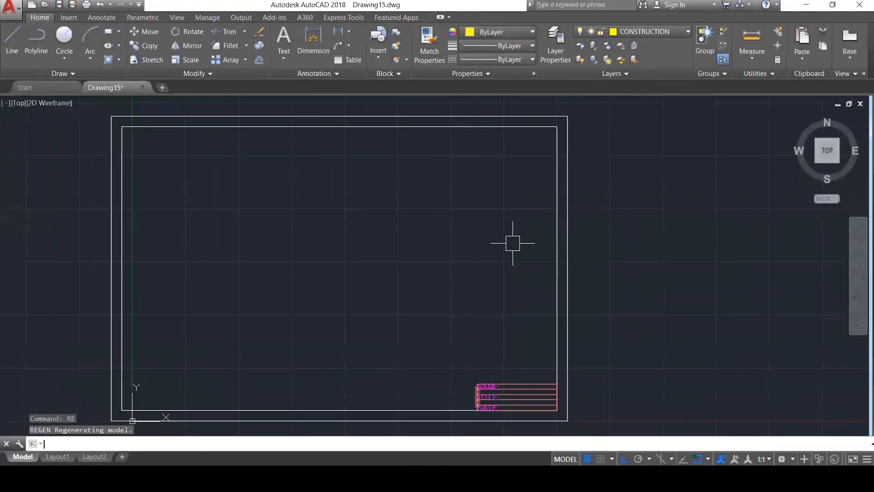
Step: Create two more new drawings to check that each one uses the default template's border and title block
left_click(162, 88)
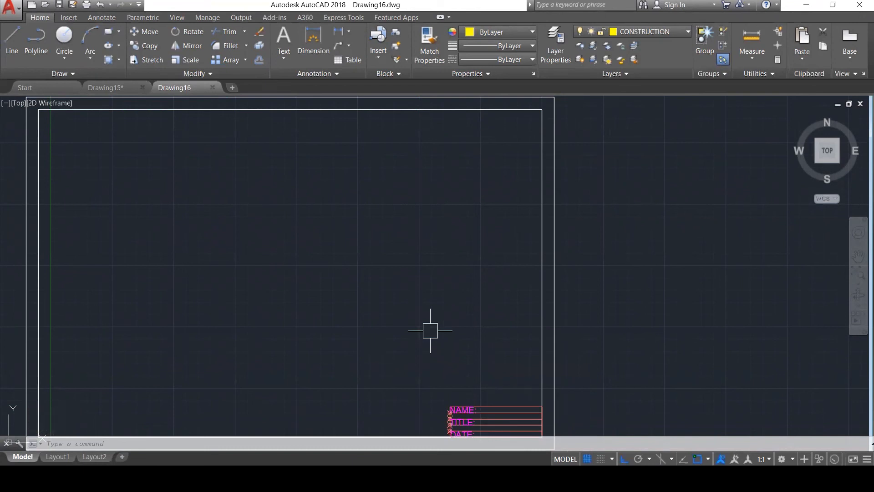
scroll(544, 265, "down", 2)
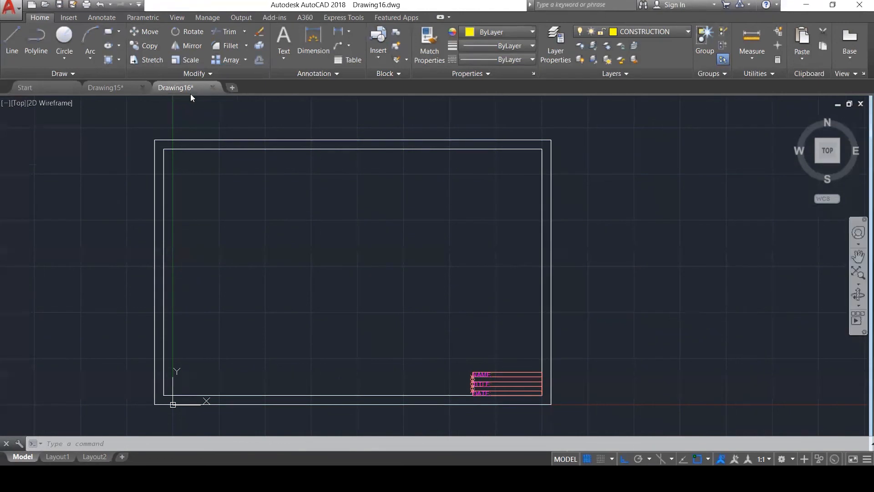
left_click(232, 89)
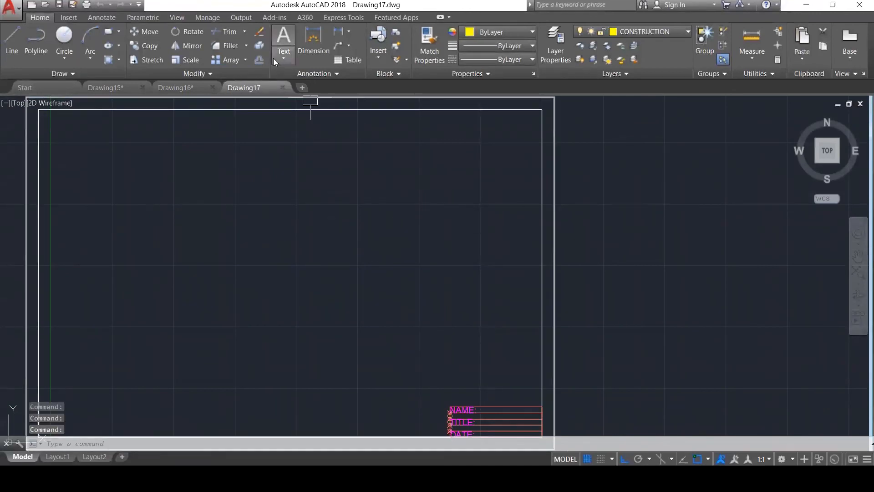
Step: Close Drawing17, Drawing16 and Drawing15 without saving changes
left_click(282, 87)
key("Escape")
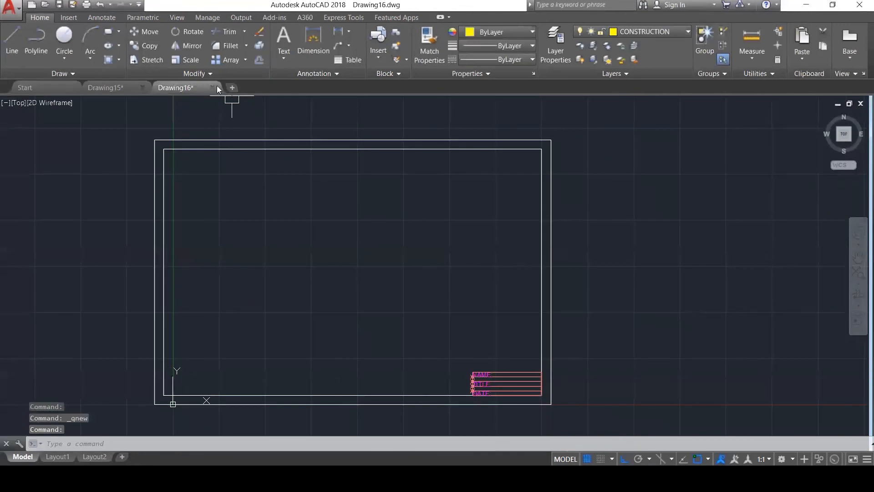
left_click(212, 88)
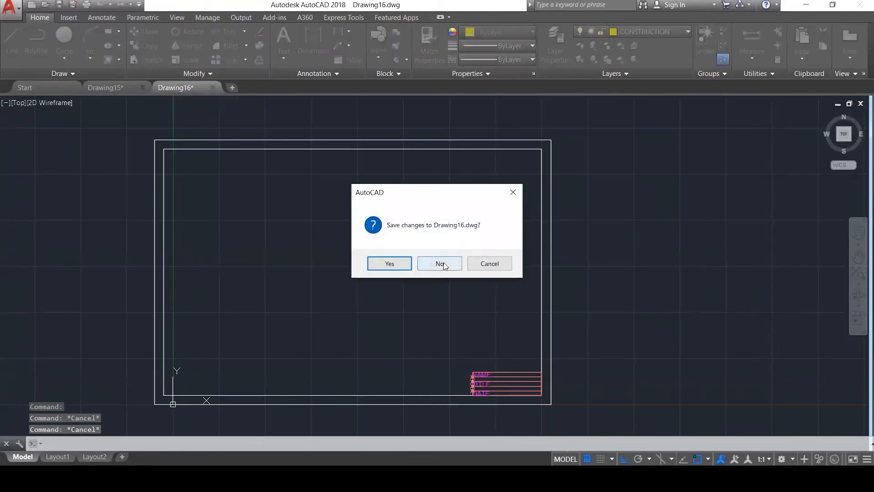
left_click(439, 262)
left_click(143, 87)
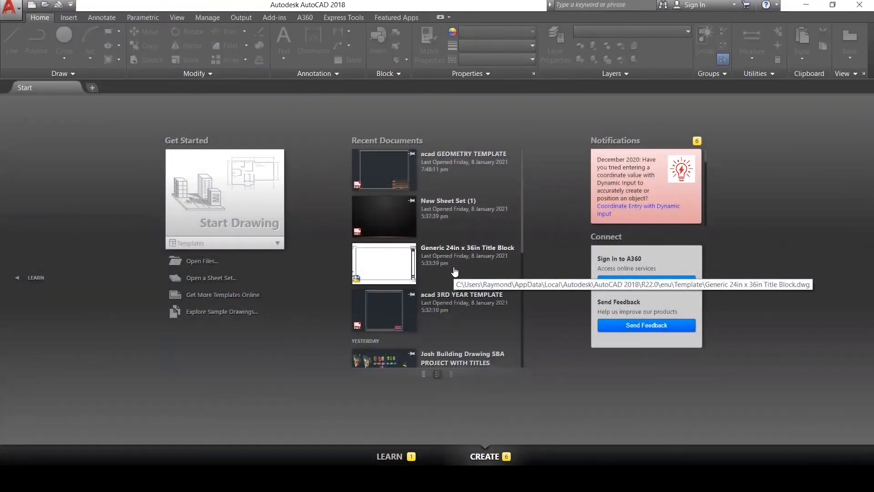